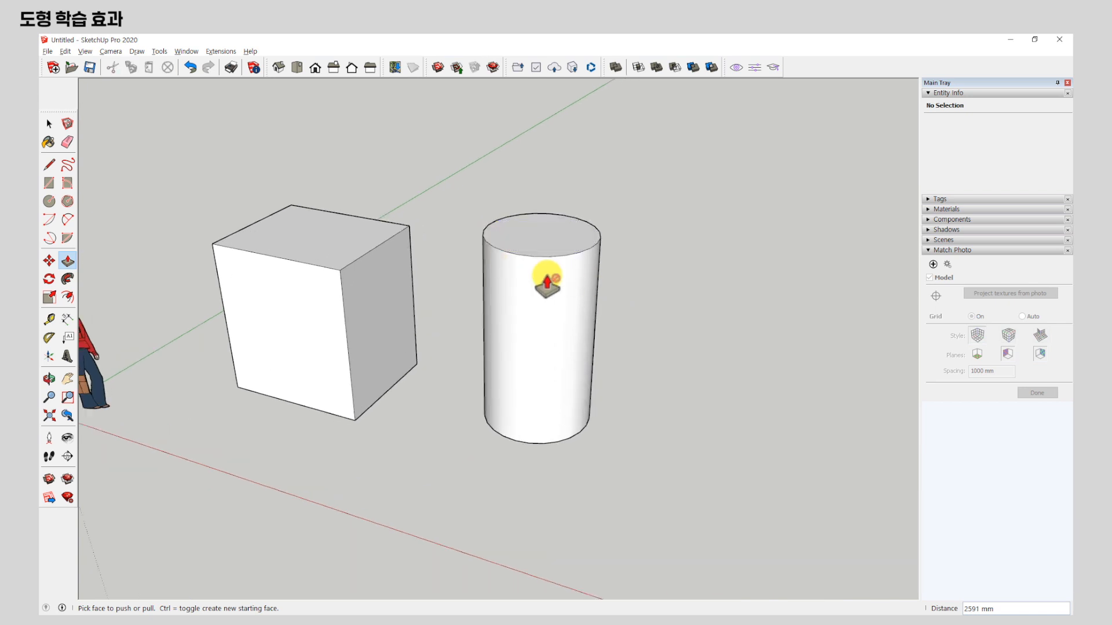
Draw a hexagon with an inscribed radius of about 989 mm on the ground beside the cylinder.
left_click(68, 201)
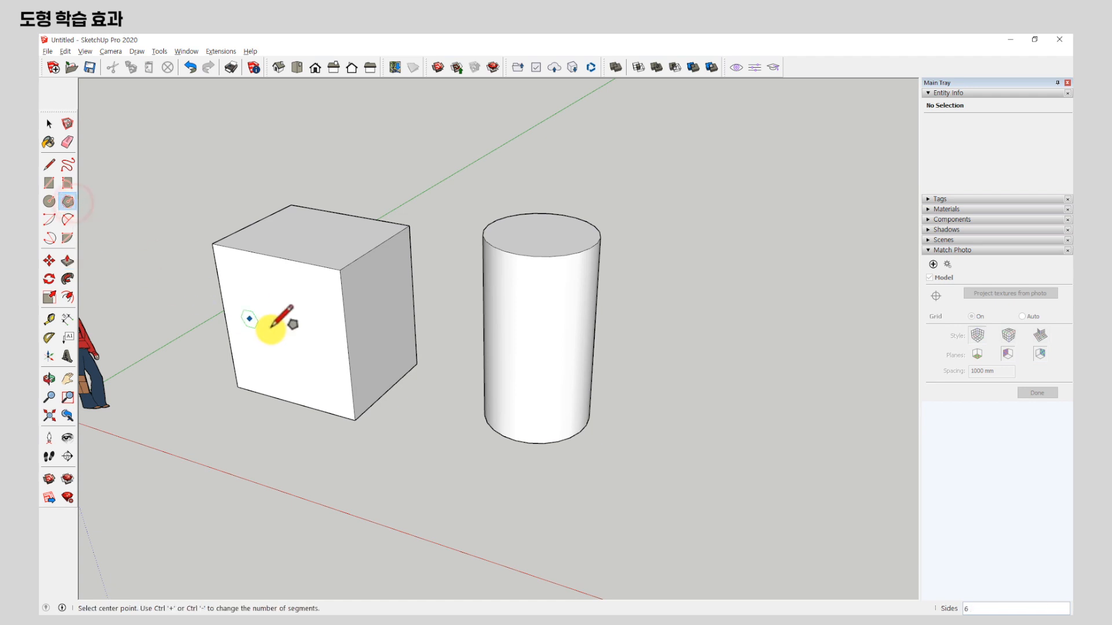
scroll(261, 315, "down", 3)
middle_click_drag(272, 318, 526, 427)
left_click(589, 413)
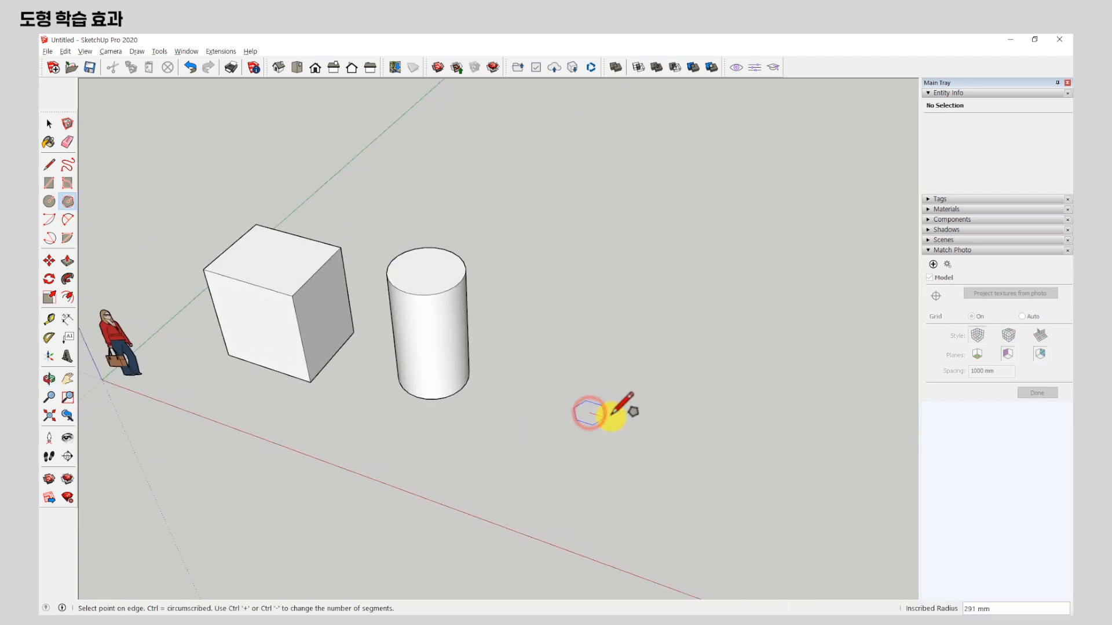
left_click(640, 422)
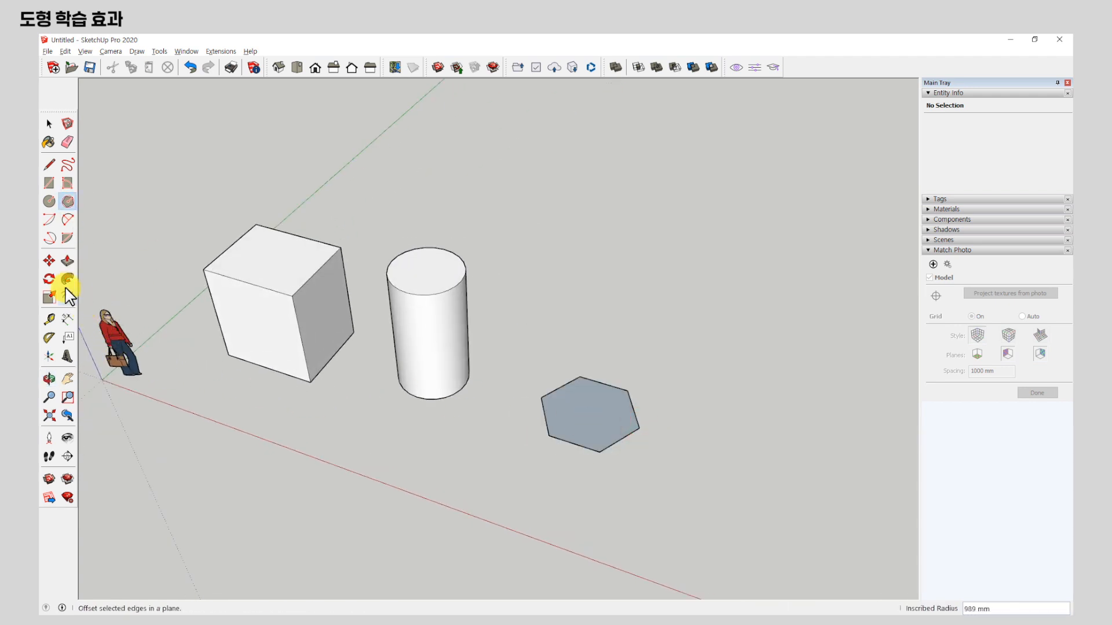
Push/Pull the hexagon face up about 2709 mm into a hexagonal prism.
left_click(68, 260)
left_click_drag(575, 426, 573, 312)
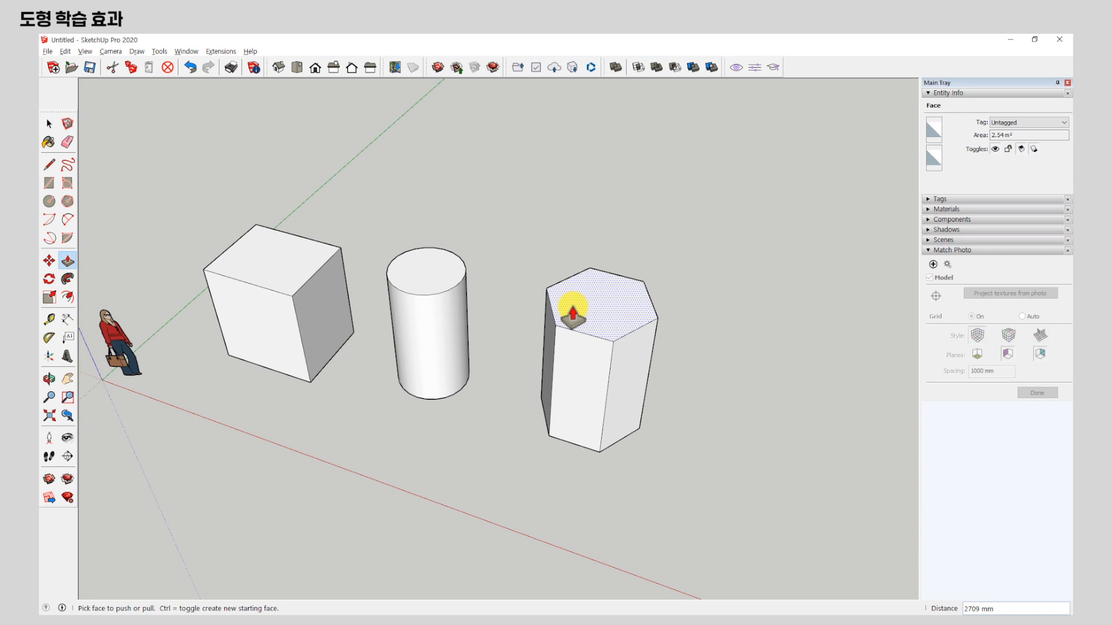
middle_click_drag(602, 348, 578, 335)
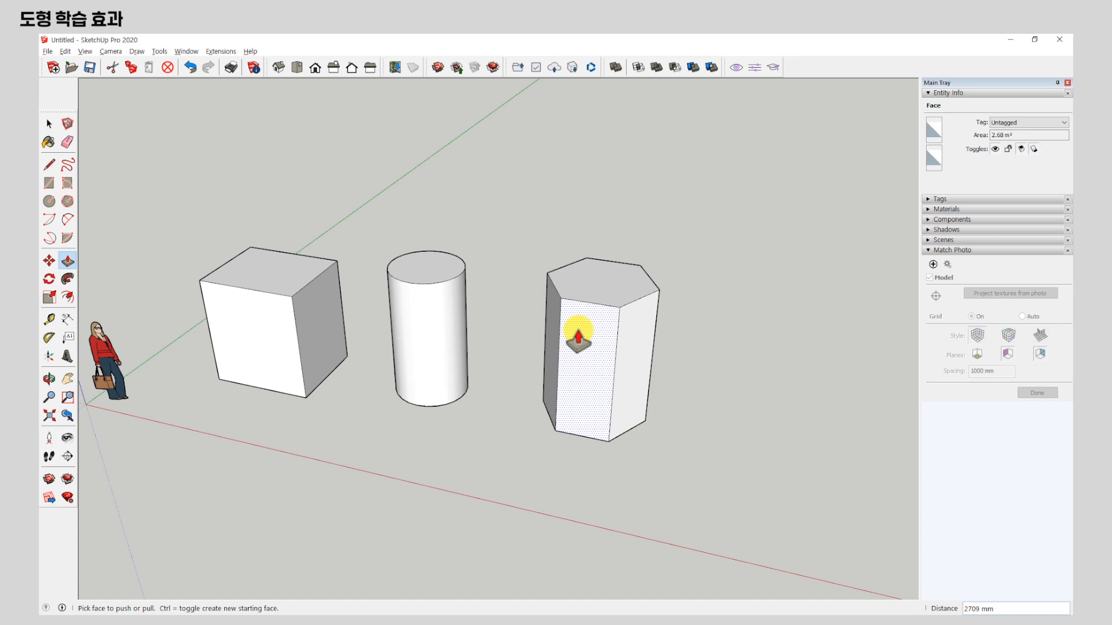
scroll(380, 236, "down", 3)
middle_click_drag(549, 283, 522, 354)
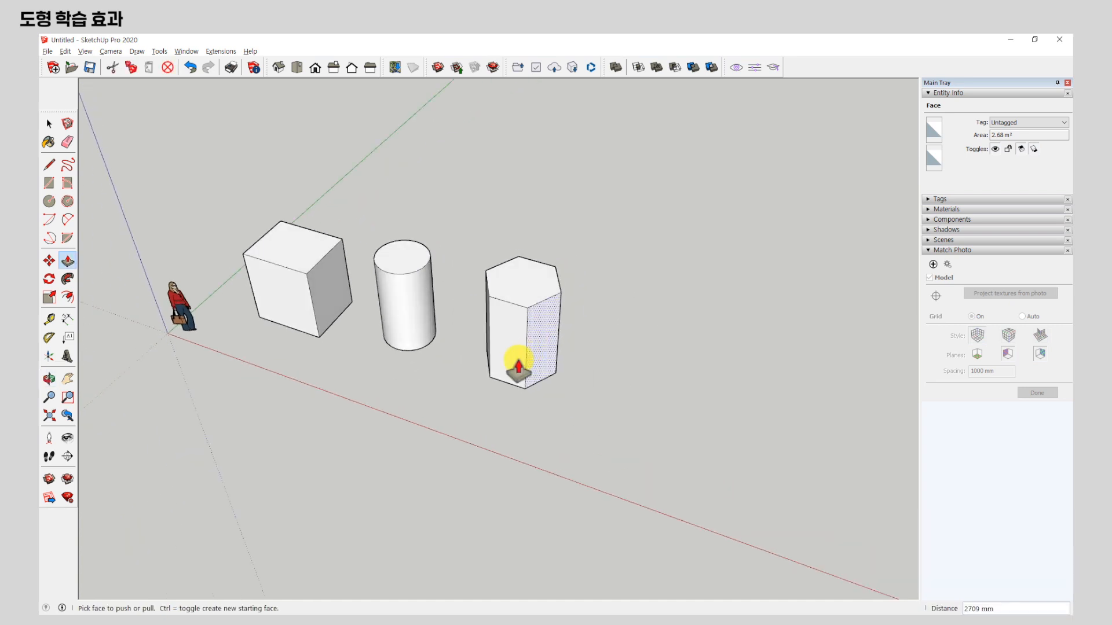
Draw a second hexagon with an inscribed radius of about 1192 mm on the ground beside the hexagonal prism.
left_click(51, 167)
middle_click_drag(690, 423, 716, 401)
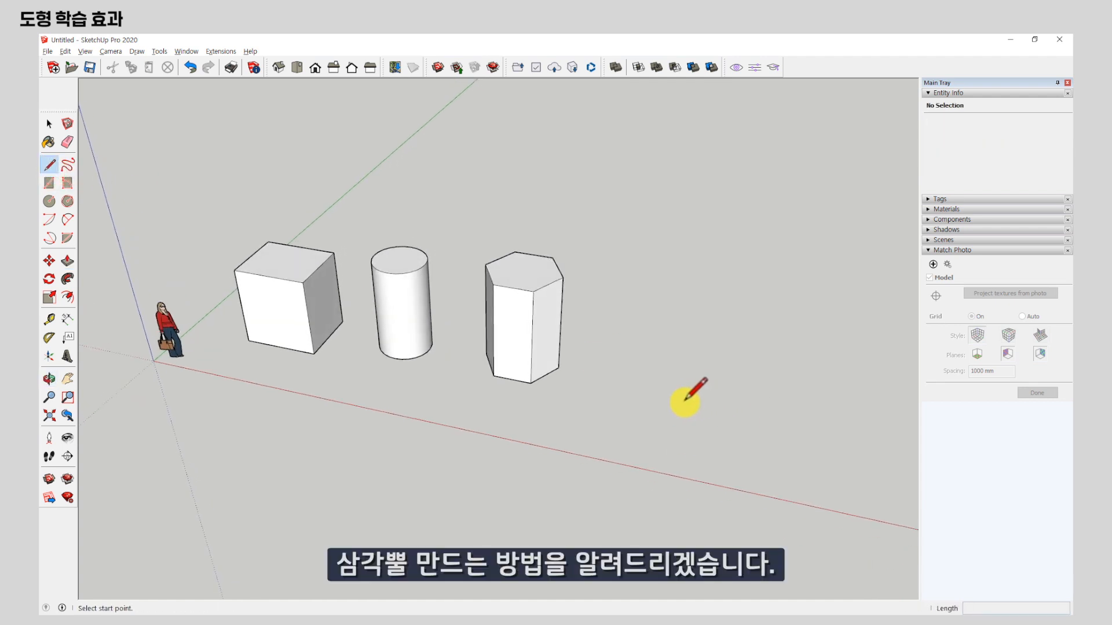
left_click(68, 201)
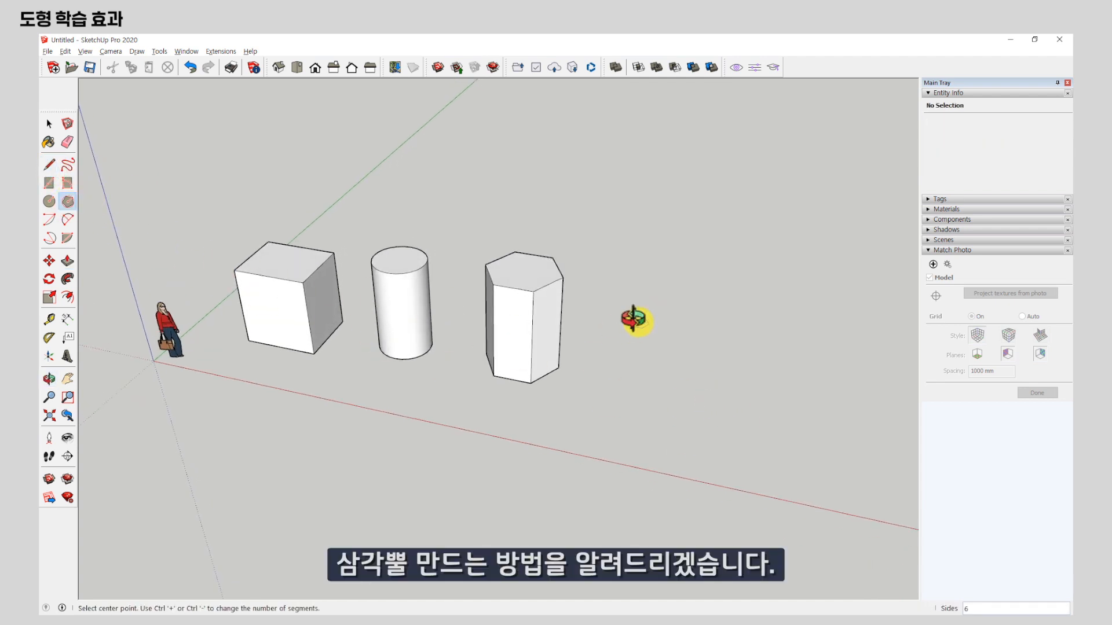
scroll(638, 376, "up", 4)
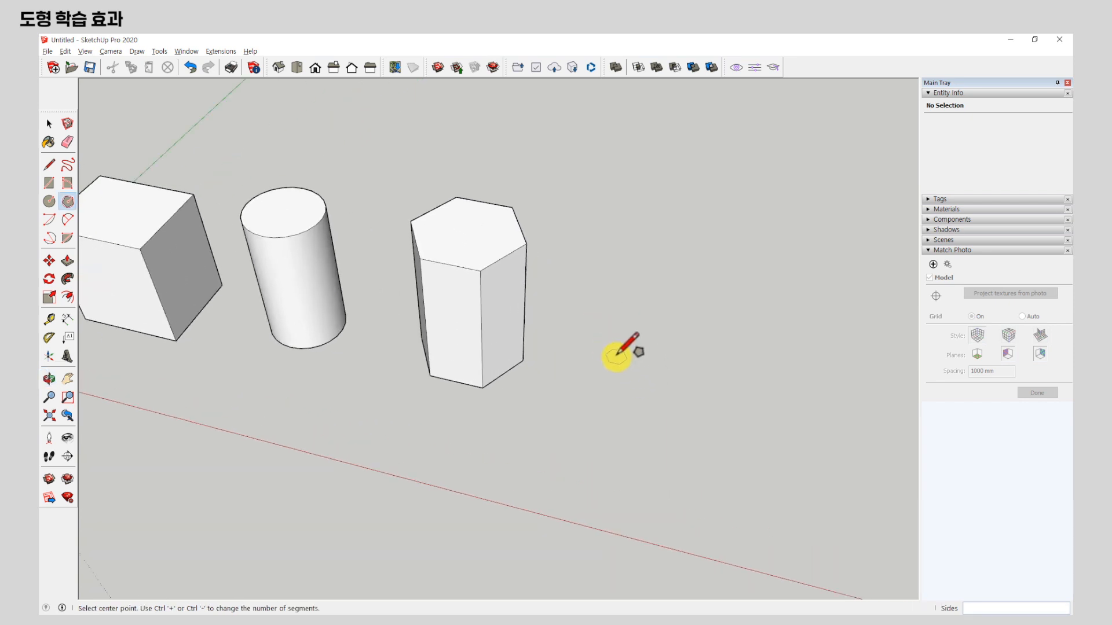
left_click(645, 385)
left_click(713, 406)
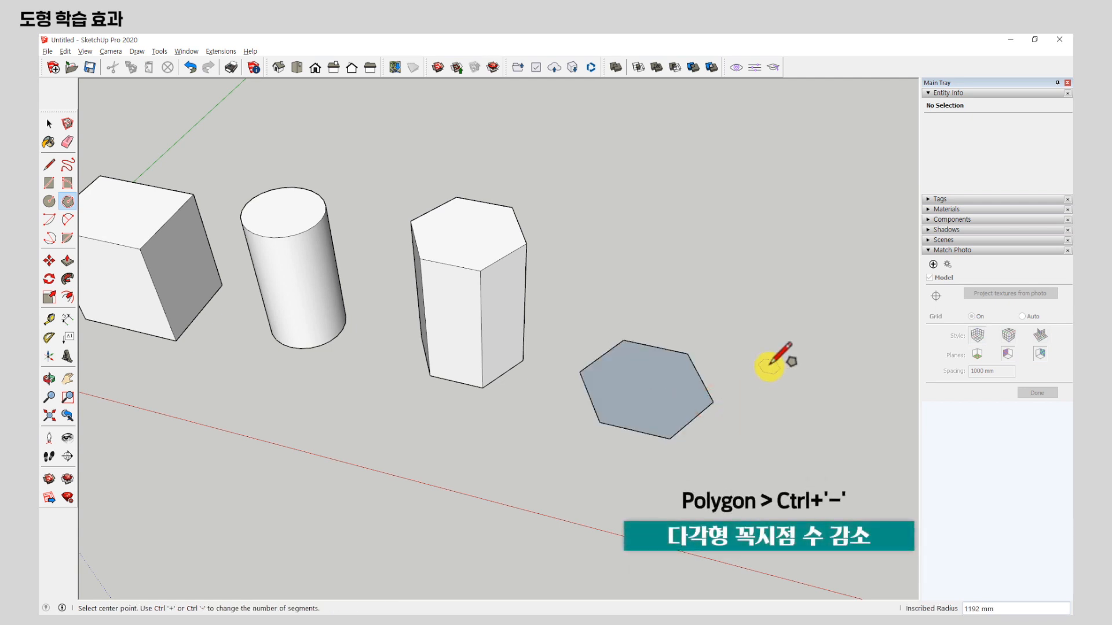
Reduce the newly drawn polygon's number of sides to 3.
key("ctrl+minus")
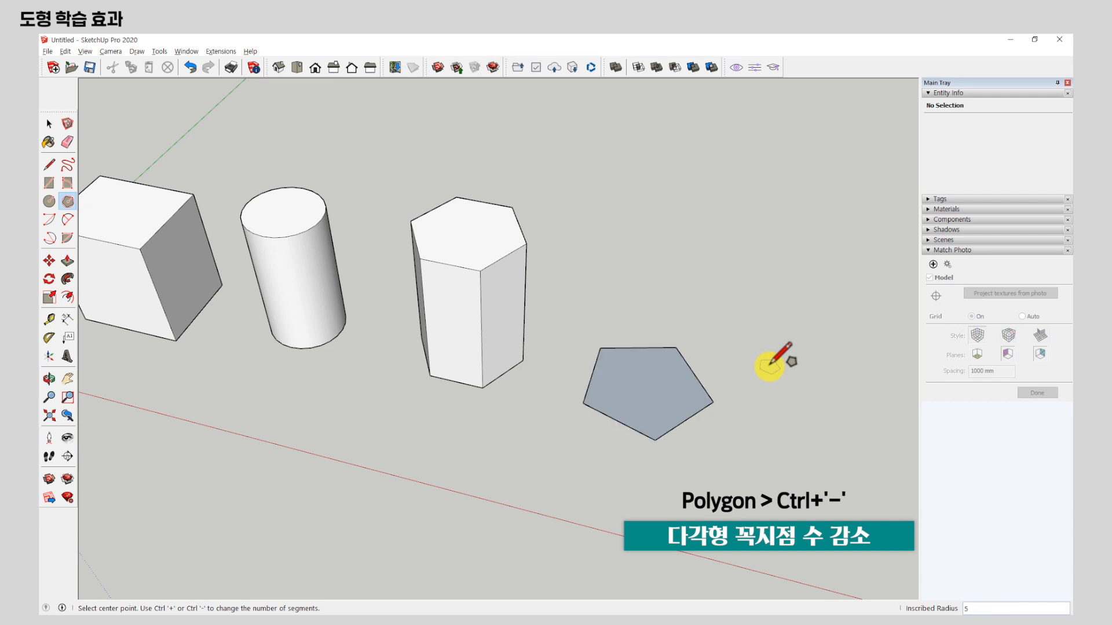
key("ctrl+minus")
key("ctrl+minus")
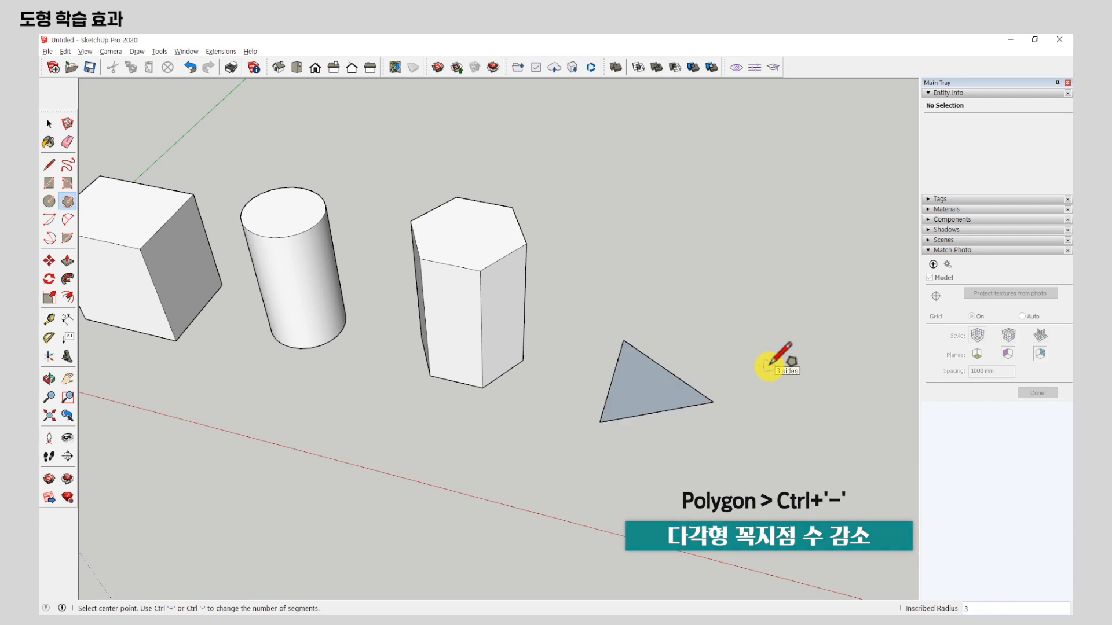
Push/Pull the triangle face up about 2530 mm into a triangular prism.
left_click(67, 261)
left_click_drag(637, 405, 640, 298)
middle_click_drag(621, 359, 669, 416)
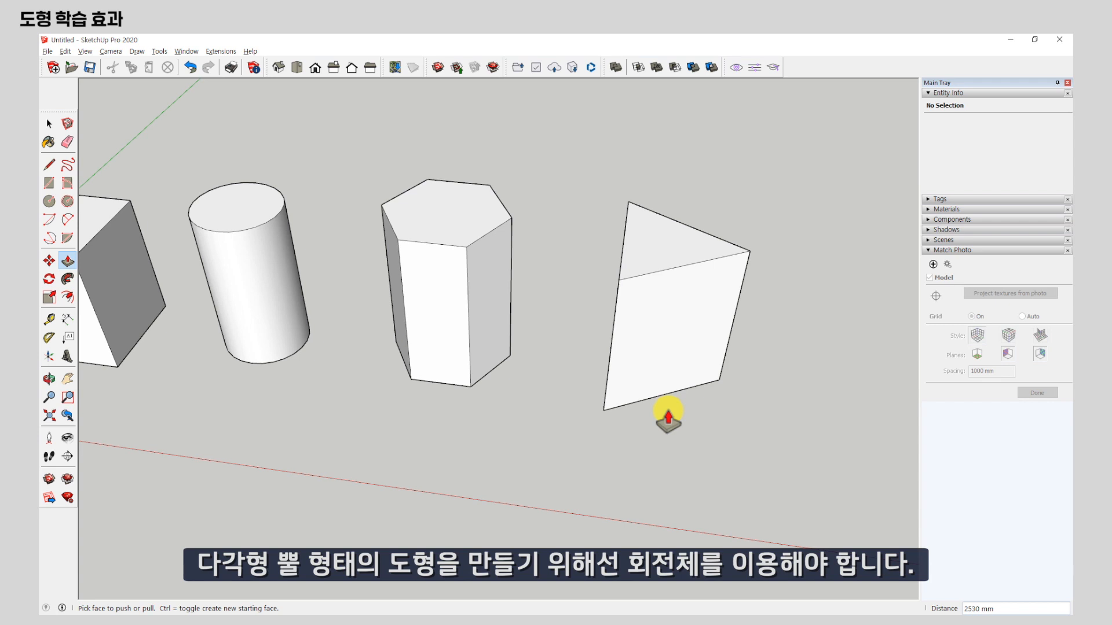
scroll(337, 368, "down", 6)
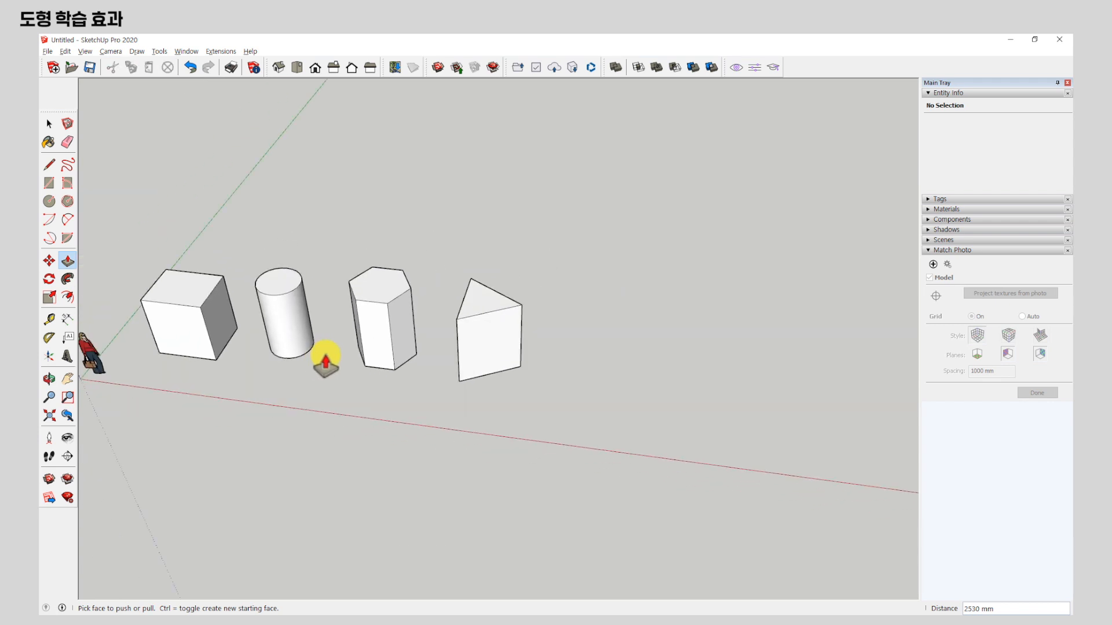
Switch to the Front view and draw an upright square of about 1689 mm per side beside the triangular prism.
middle_click_drag(454, 407, 519, 220)
scroll(599, 347, "up", 2)
scroll(599, 347, "up", 1)
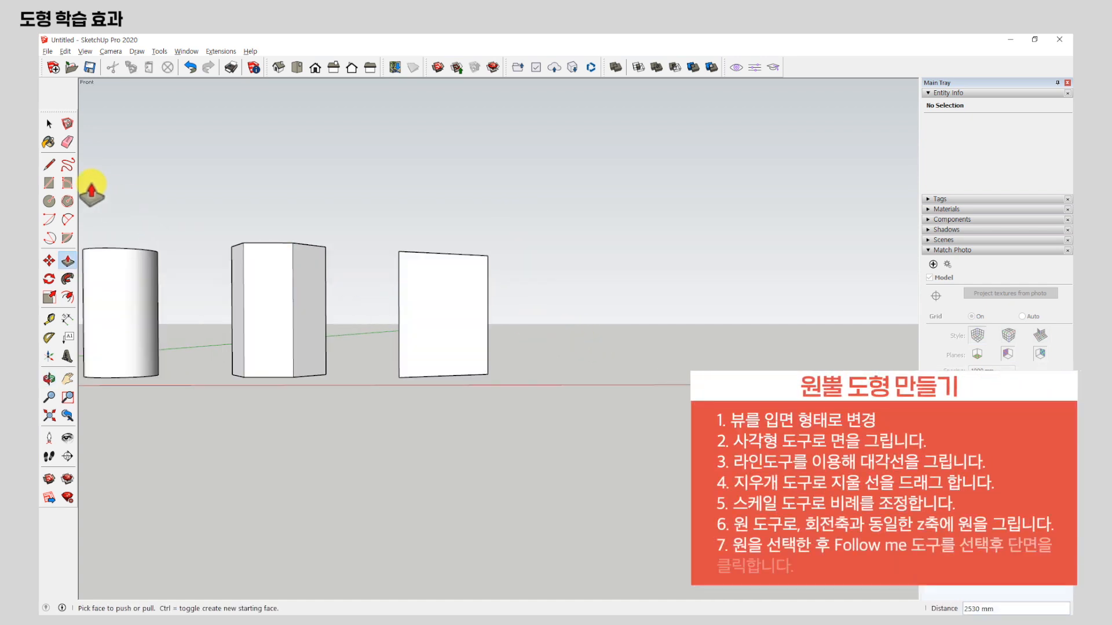
left_click(45, 182)
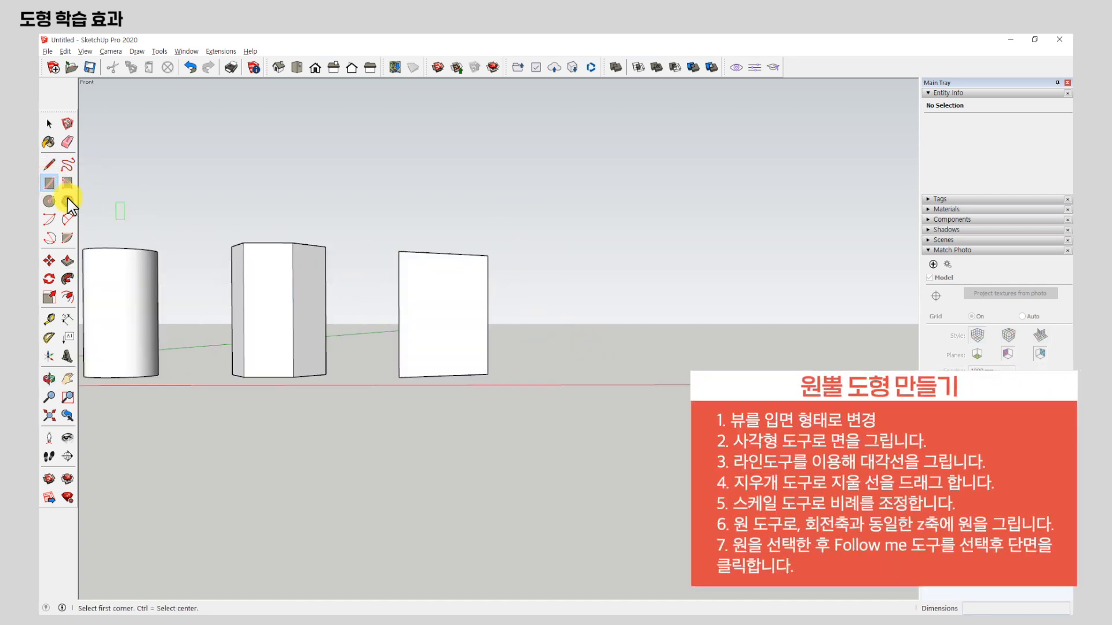
middle_click_drag(640, 352, 582, 349)
left_click(577, 357)
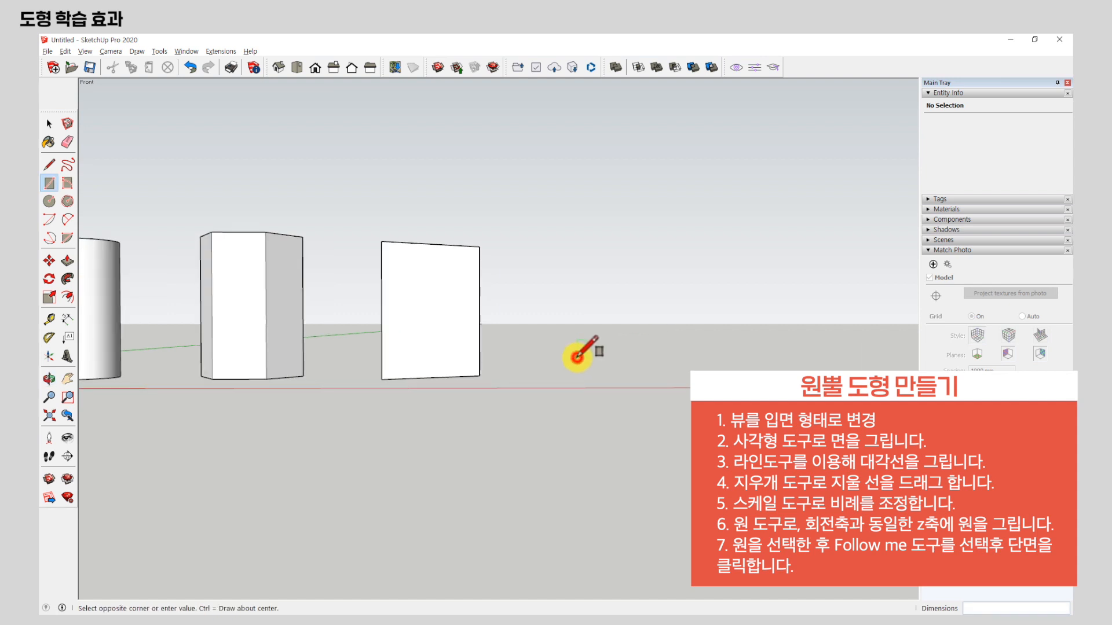
left_click(685, 253)
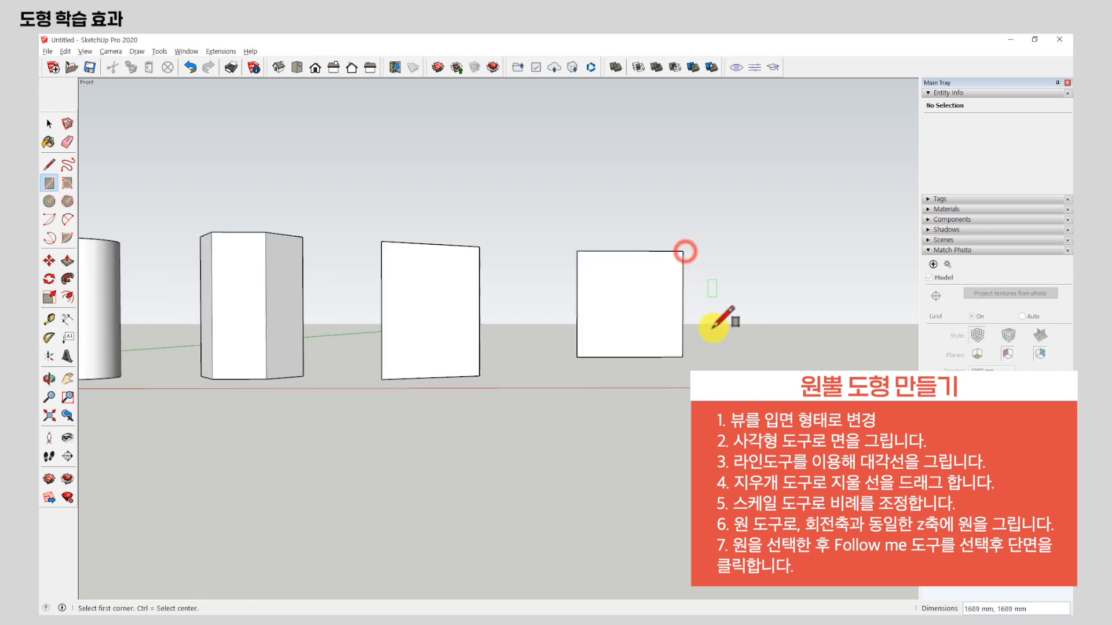
Draw a diagonal from the square's upper-right to lower-left corner and erase its top and left edges, leaving a right triangle.
scroll(730, 294, "up", 2)
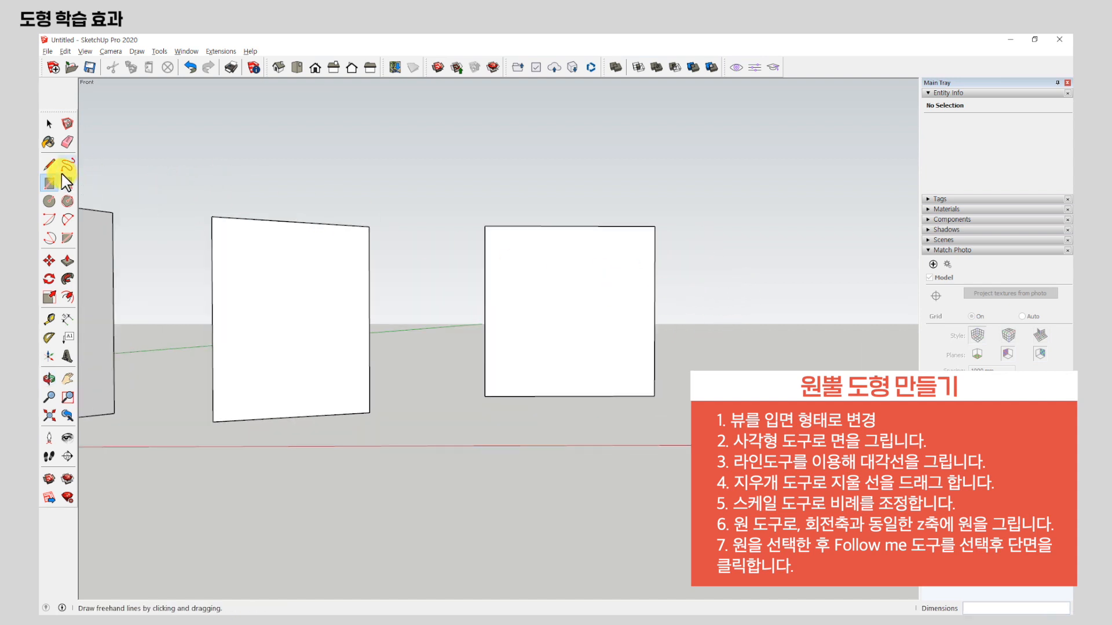
left_click(49, 164)
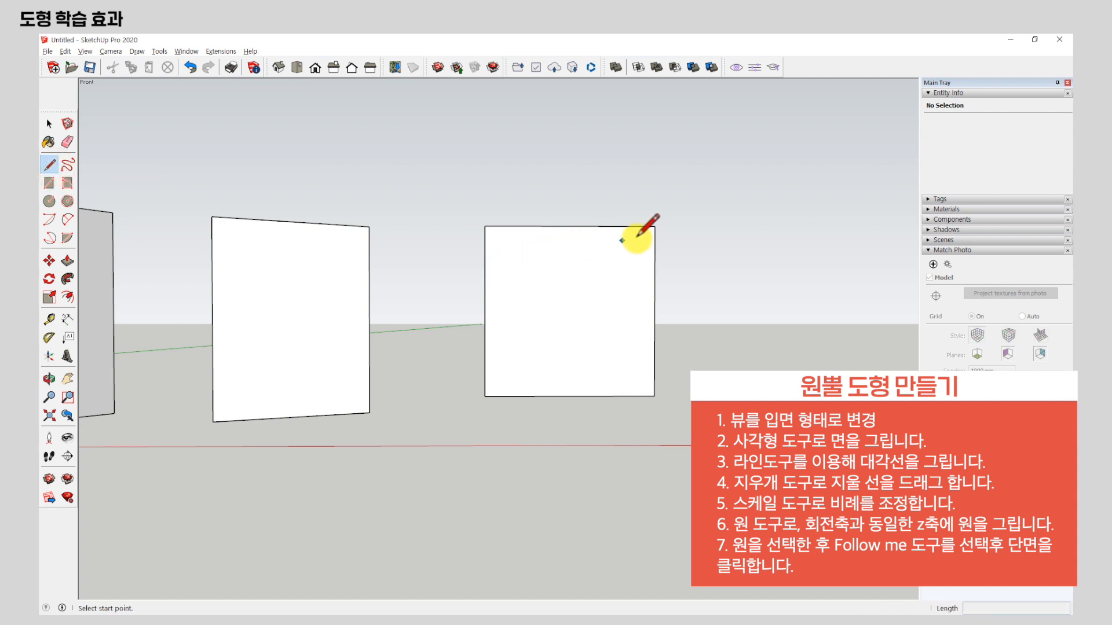
left_click(654, 226)
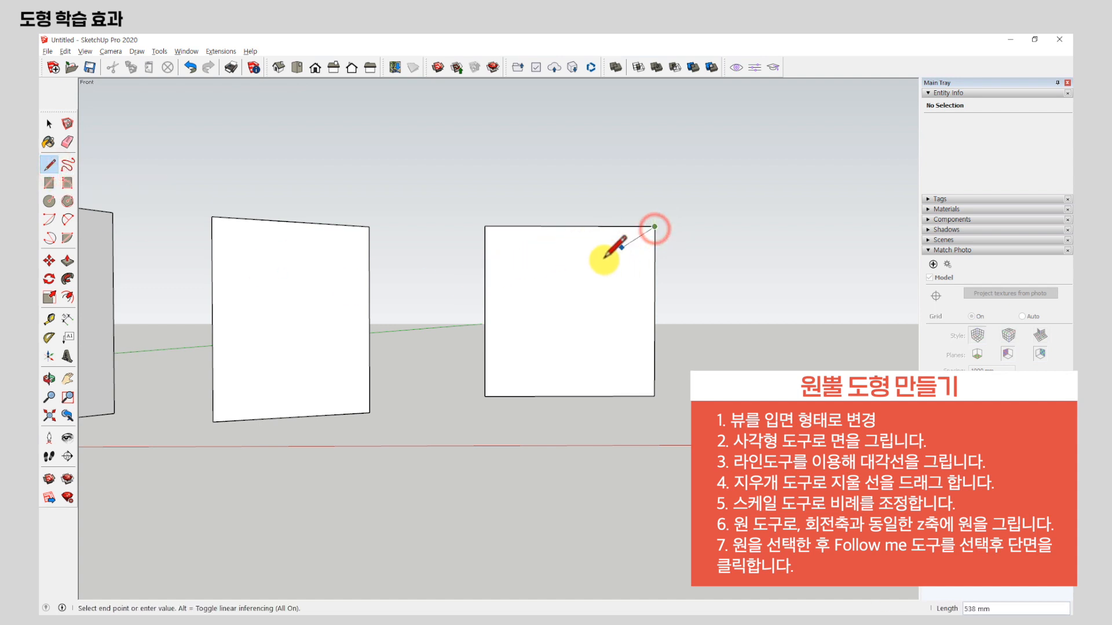
left_click(486, 396)
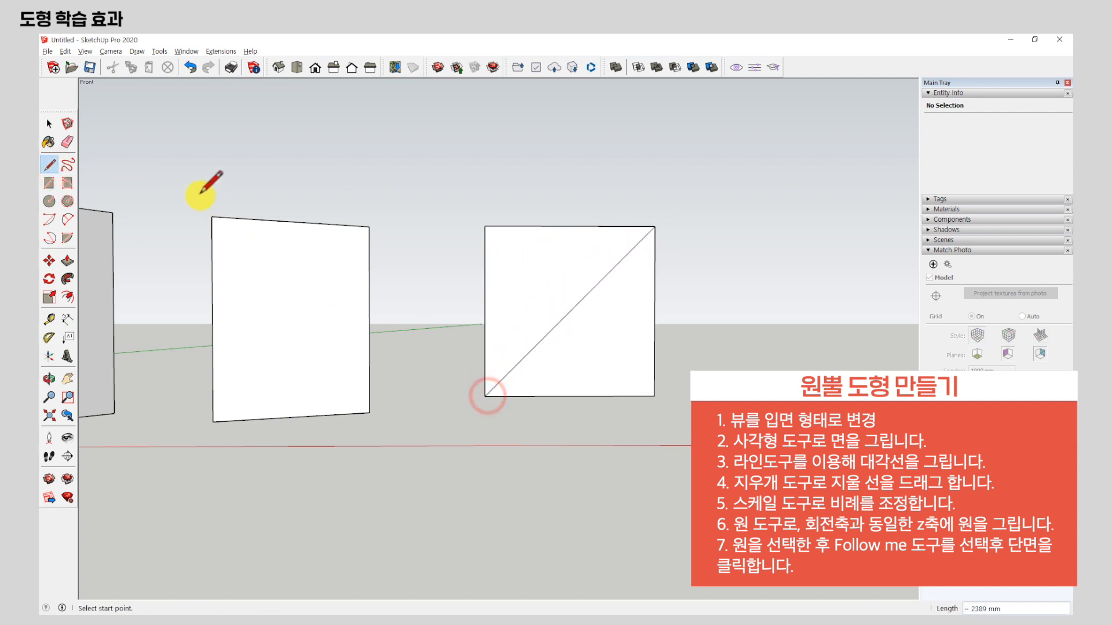
left_click(67, 142)
left_click_drag(516, 227, 481, 274)
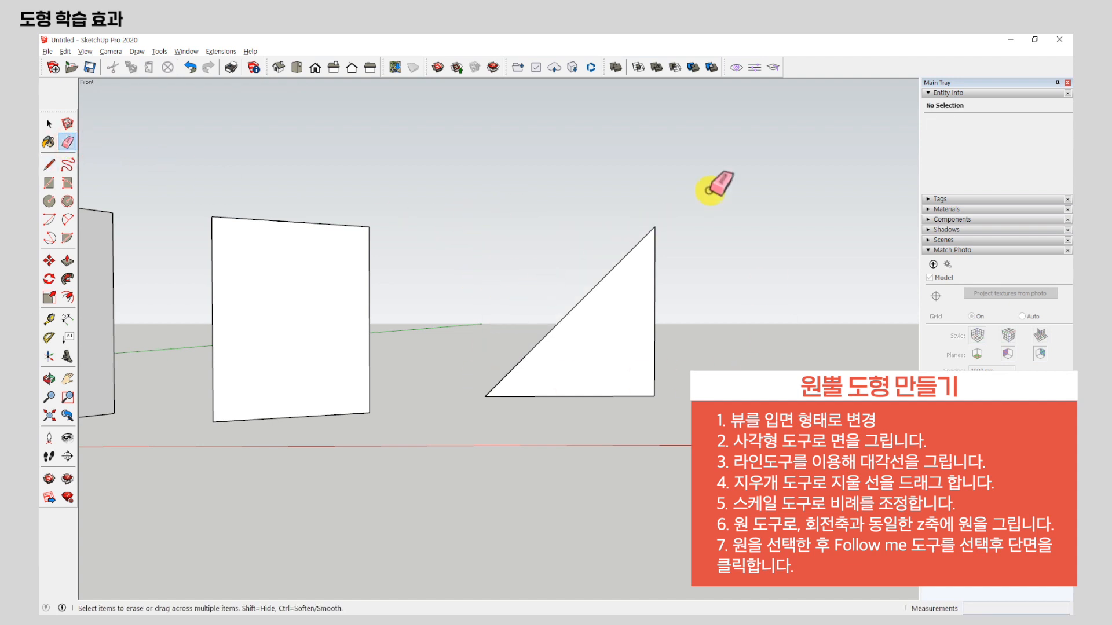
Select the whole right triangle and scale its width along the red axis to about 0.66, keeping the vertical edge fixed.
middle_click_drag(636, 265, 557, 347)
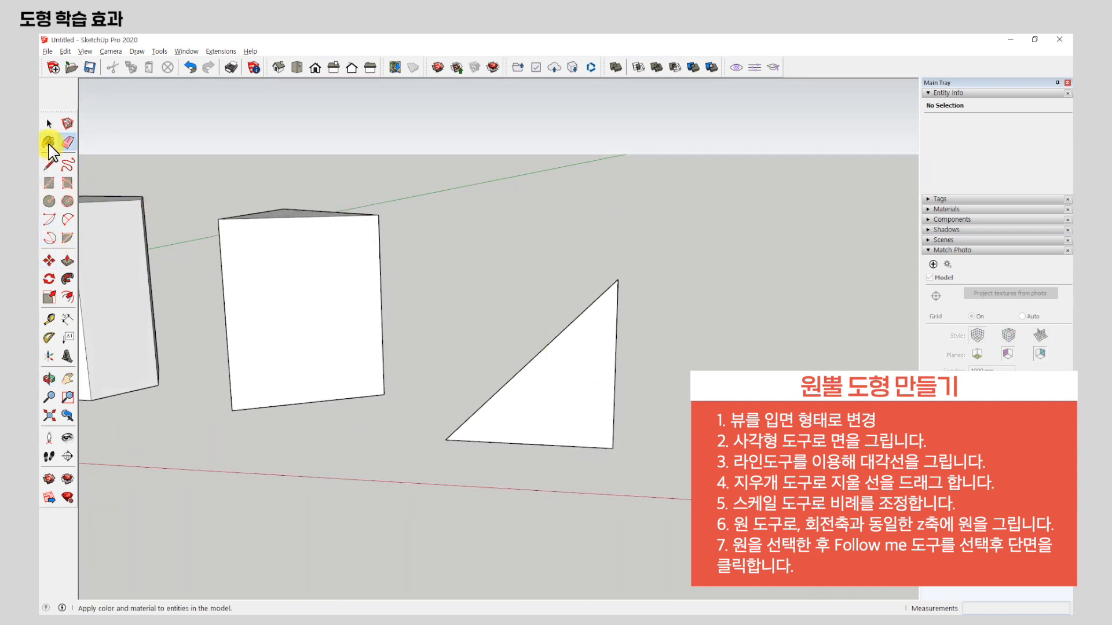
left_click(48, 124)
left_click_drag(455, 327, 689, 493)
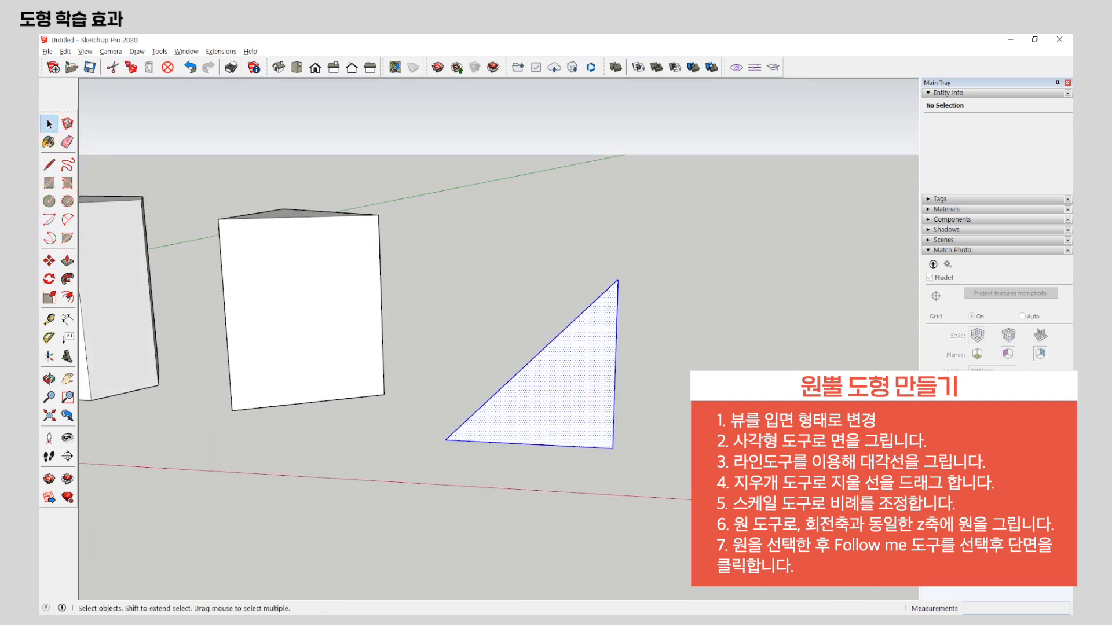
left_click(50, 297)
left_click_drag(443, 360, 501, 359)
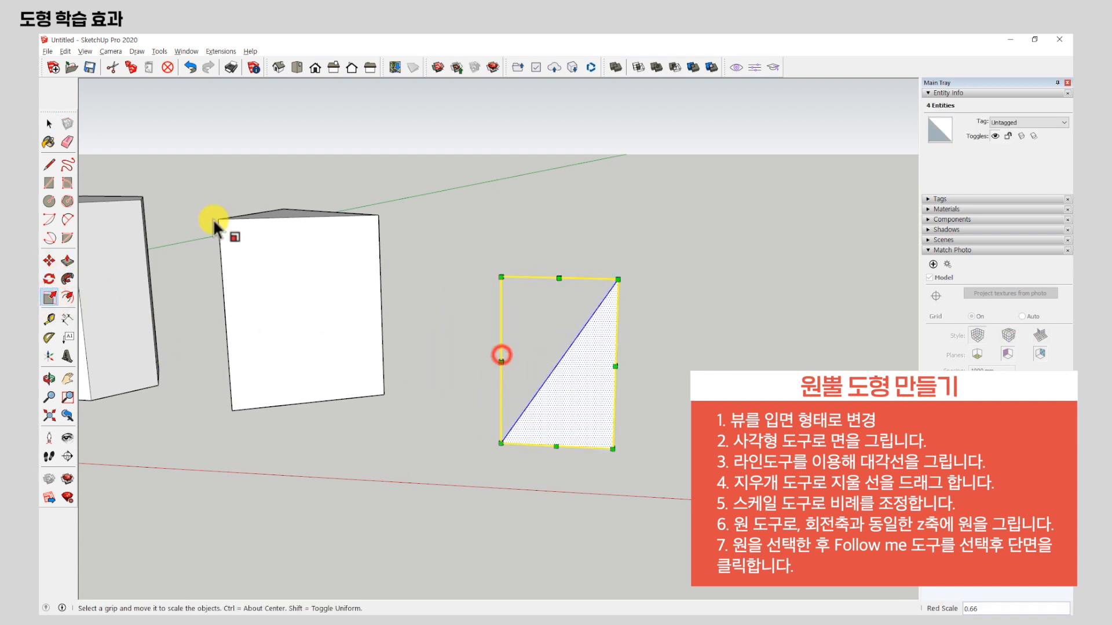
left_click(49, 123)
left_click(637, 251)
Draw a horizontal circle with a radius of about 534 mm, centred directly below the bottom of the triangle's vertical edge.
scroll(640, 394, "up", 2)
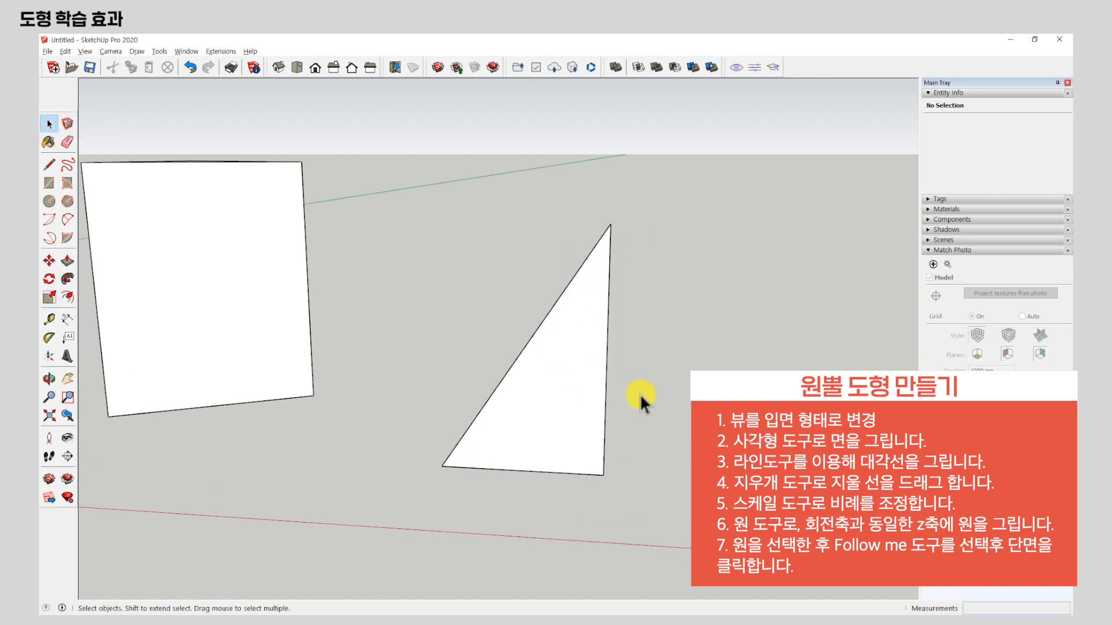
middle_click_drag(641, 394, 559, 250)
scroll(503, 331, "up", 3)
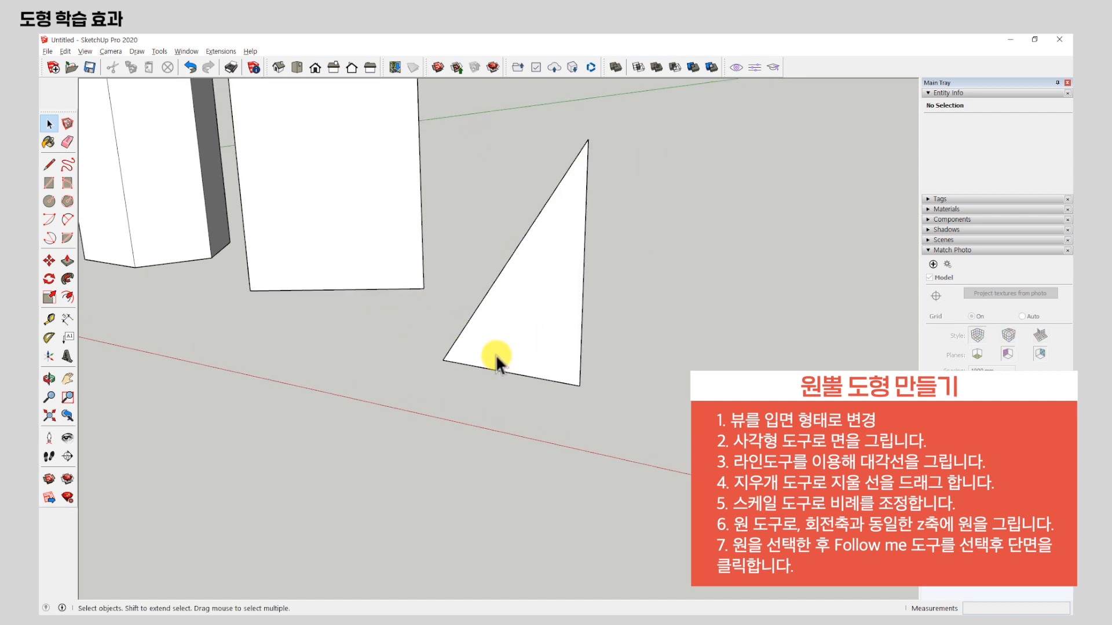
left_click(50, 202)
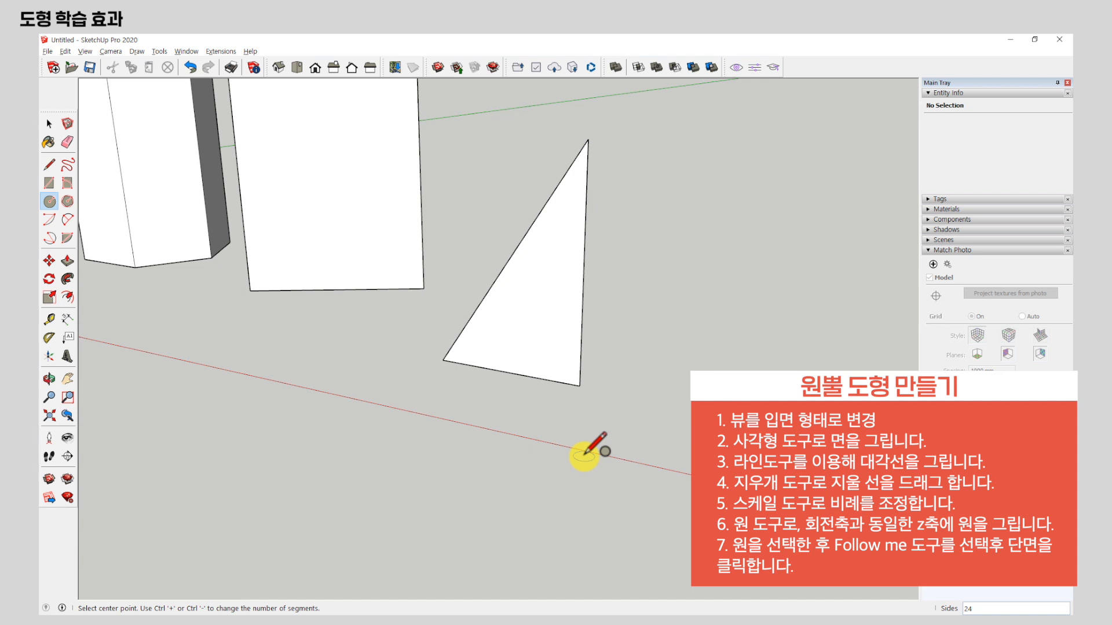
scroll(585, 455, "down", 1)
middle_click_drag(601, 409, 614, 428)
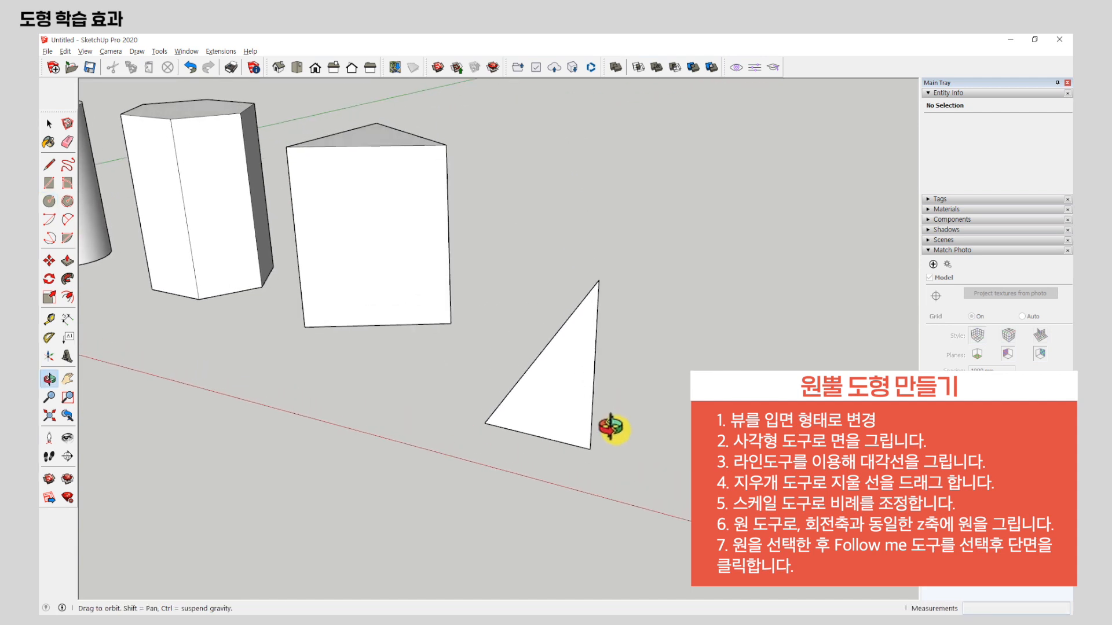
scroll(623, 463, "up", 1)
scroll(622, 460, "up", 1)
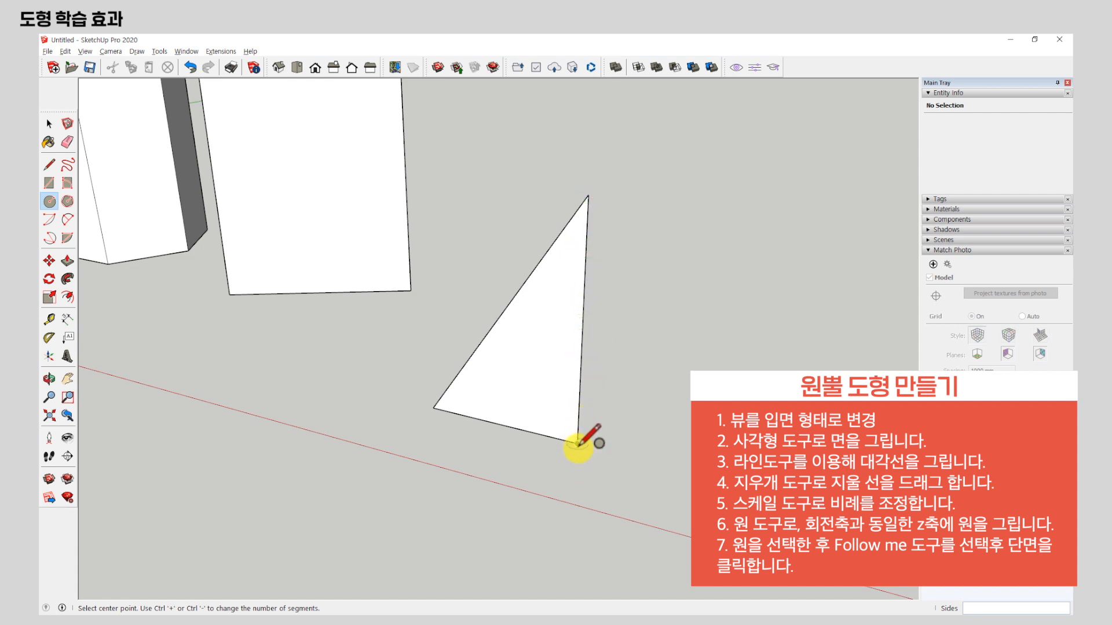
left_click(576, 490)
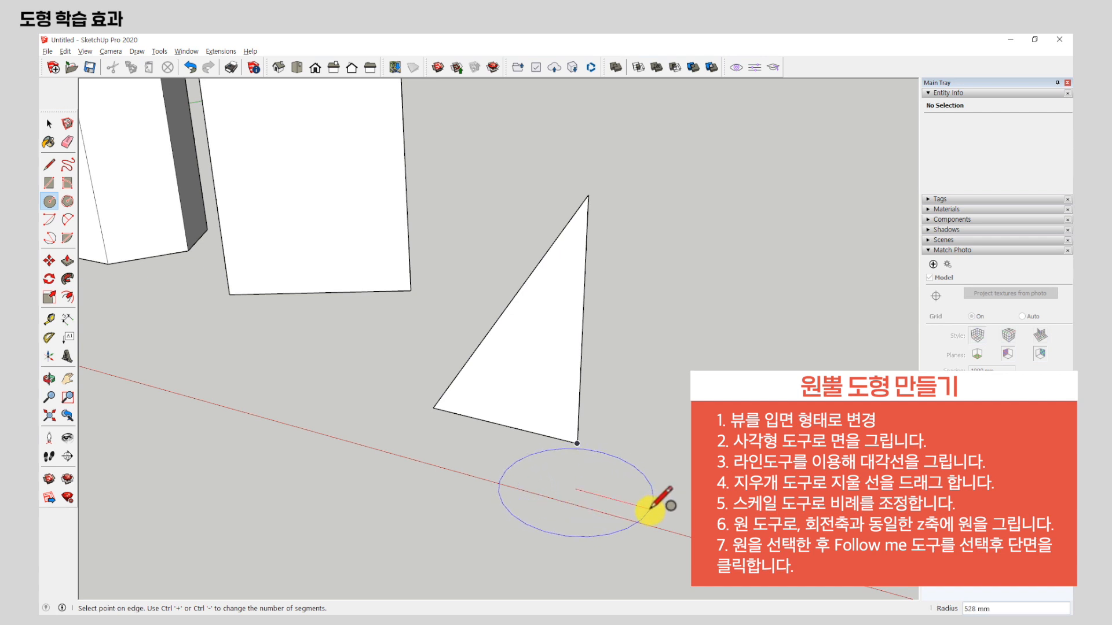
left_click(651, 507)
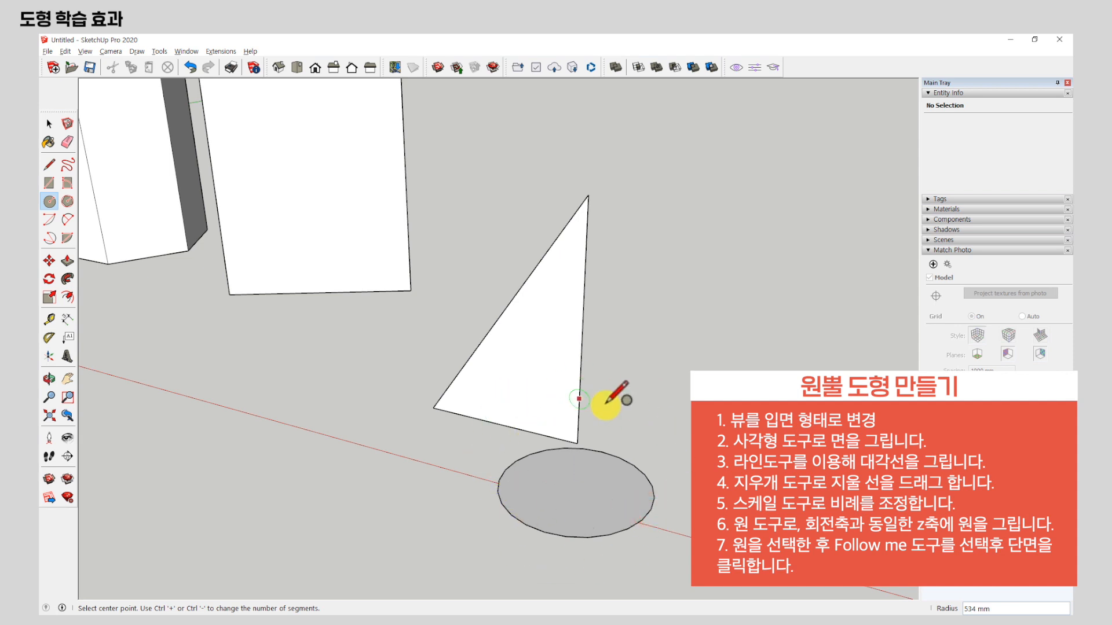
key("o")
left_click_drag(565, 479, 605, 158)
key("c")
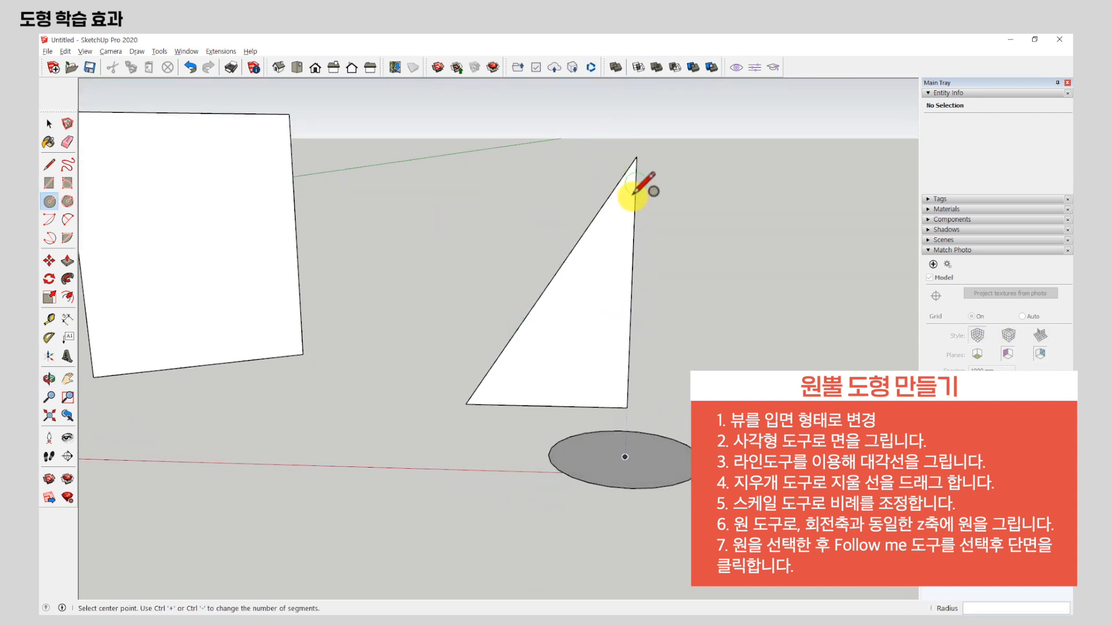
middle_click_drag(640, 186, 568, 321)
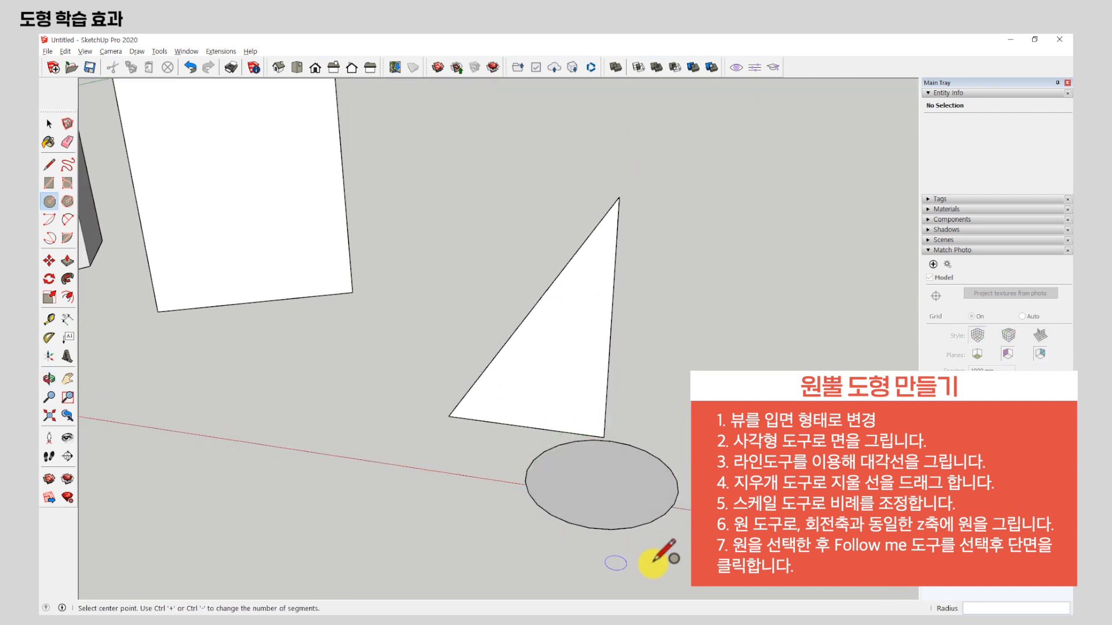
Sweep the right triangle around the circle with Follow Me to form a cone.
key("space")
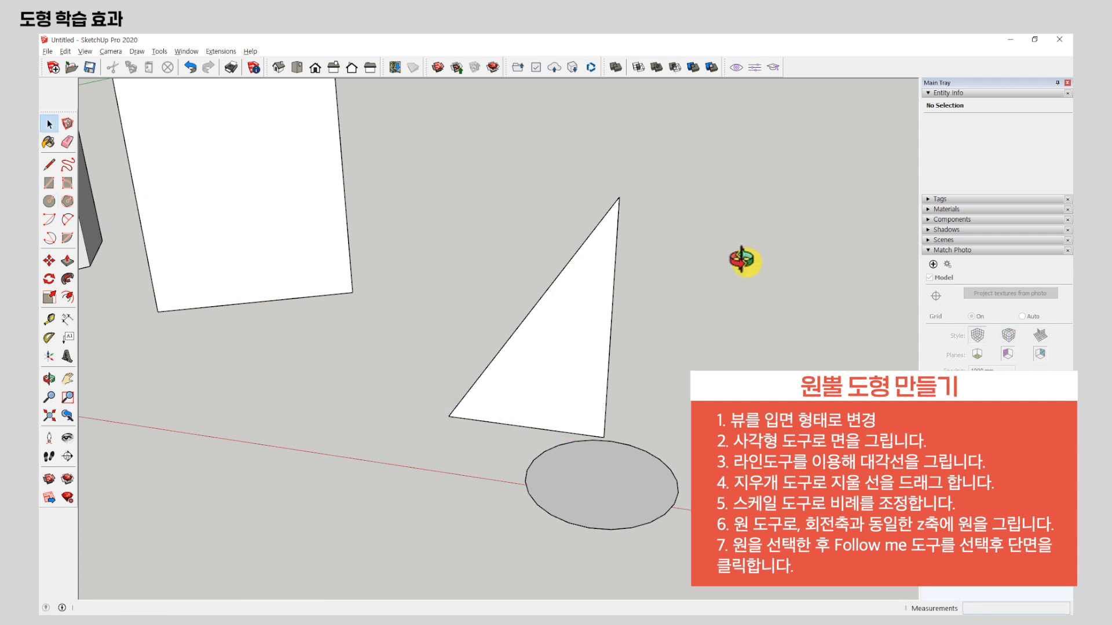
scroll(491, 196, "down", 3)
middle_click_drag(493, 197, 548, 242)
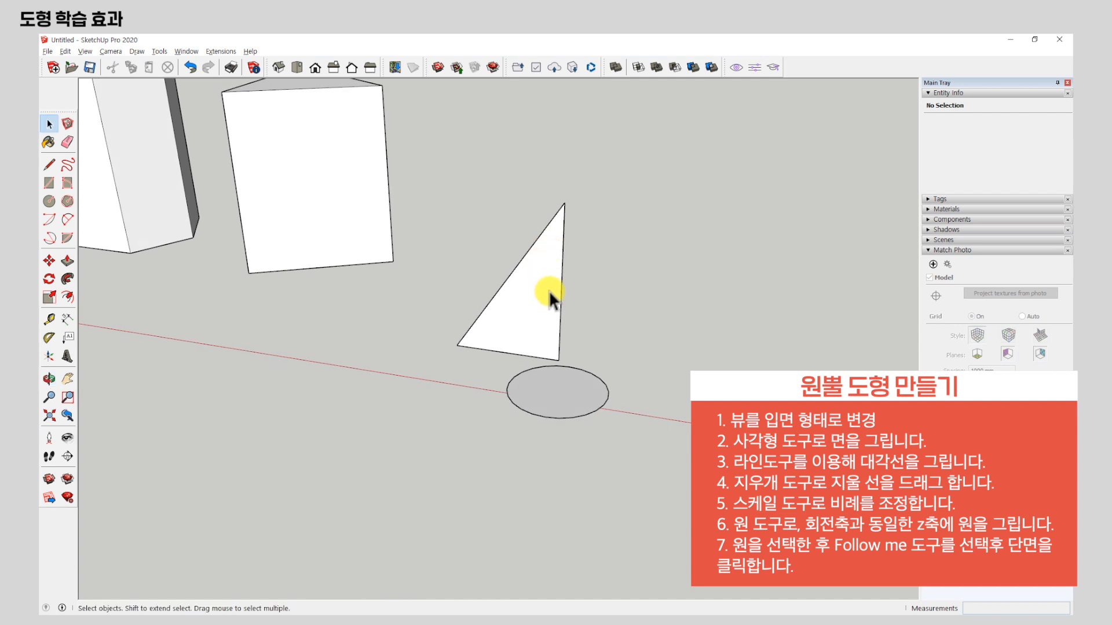
scroll(548, 290, "up", 2)
middle_click_drag(579, 279, 514, 360)
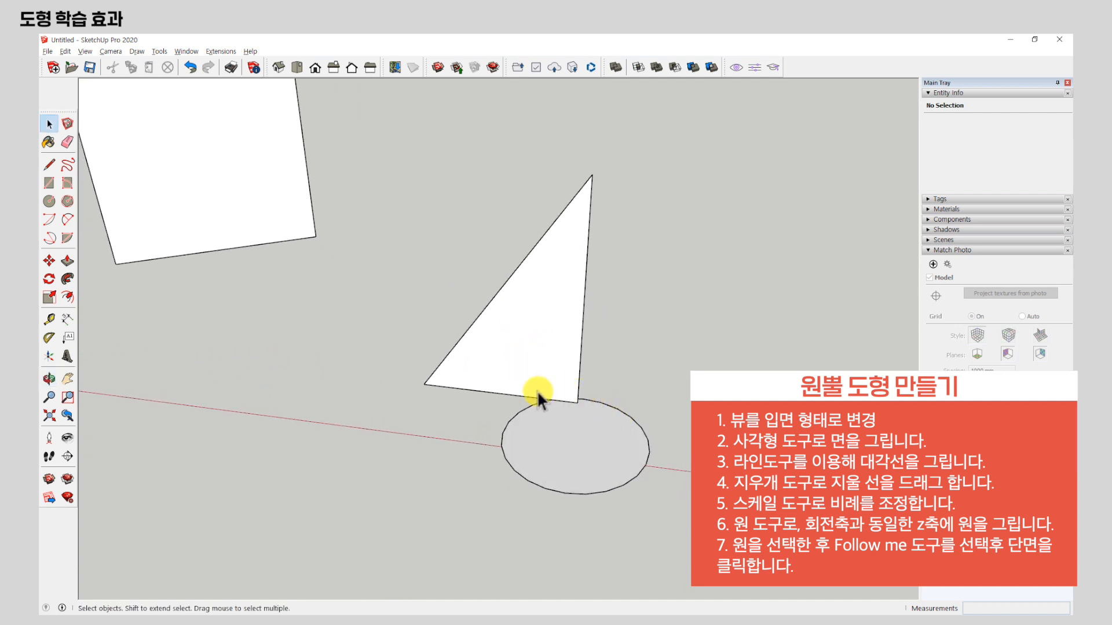
left_click(585, 419)
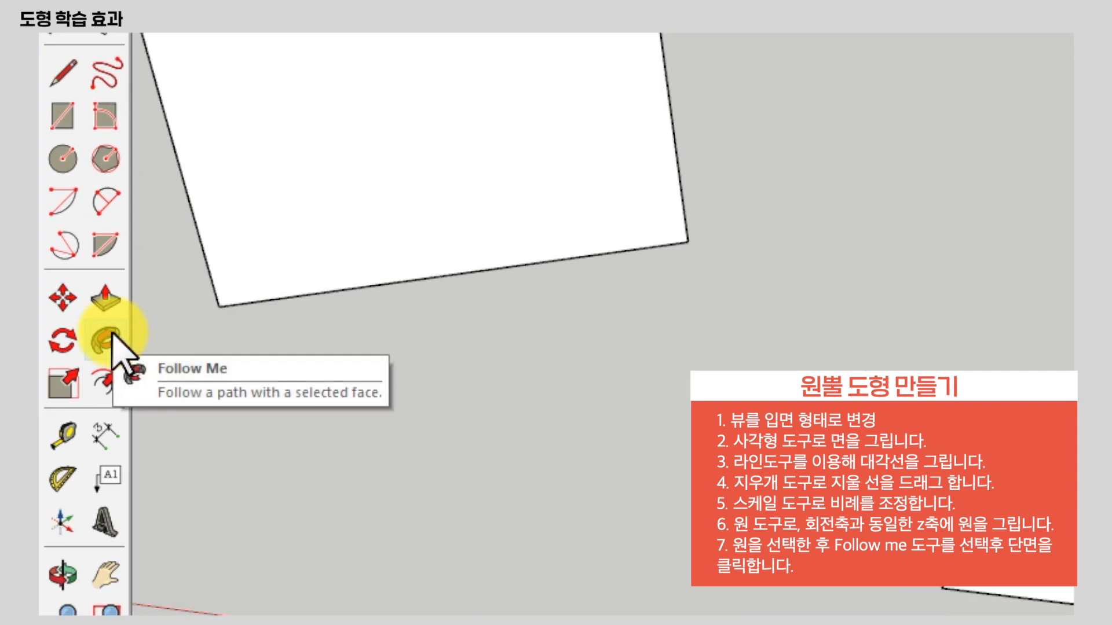
left_click(107, 338)
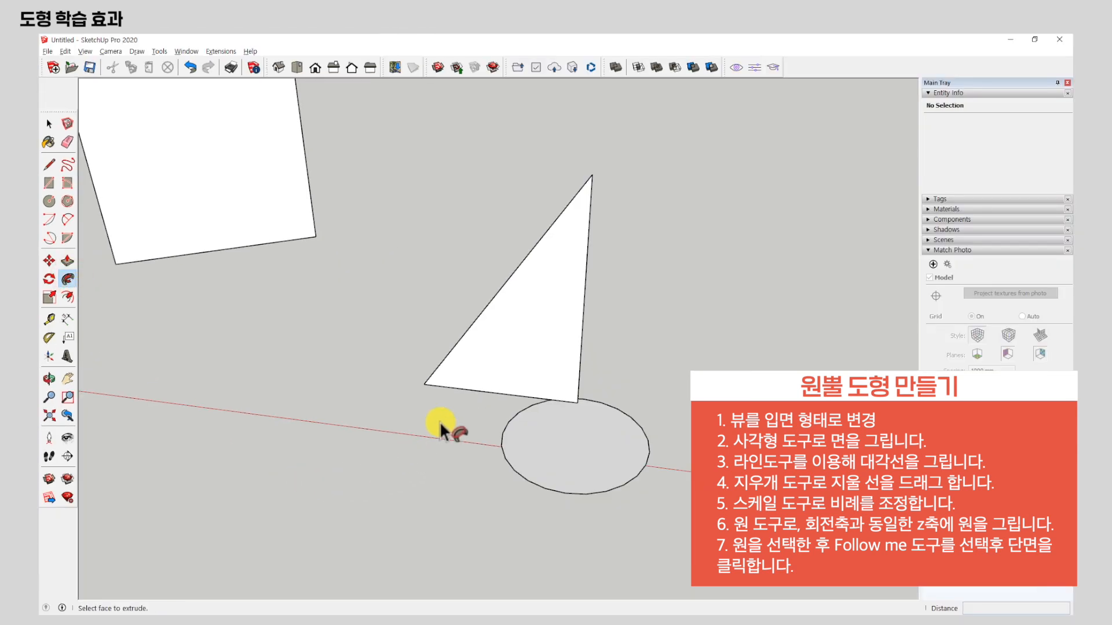
left_click(513, 335)
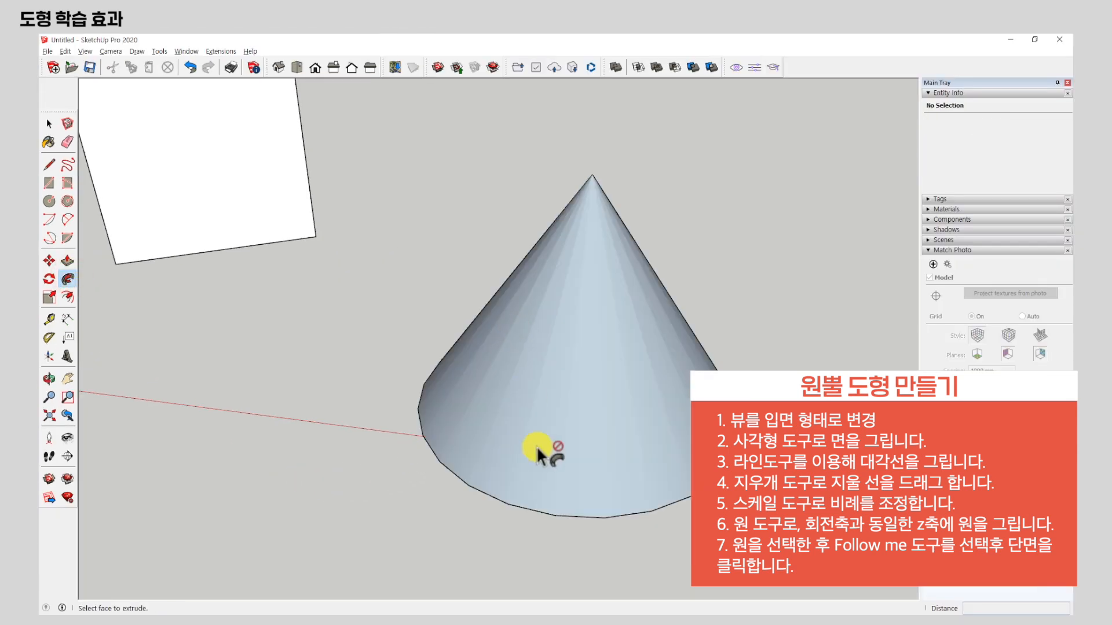
middle_click_drag(596, 480, 491, 330)
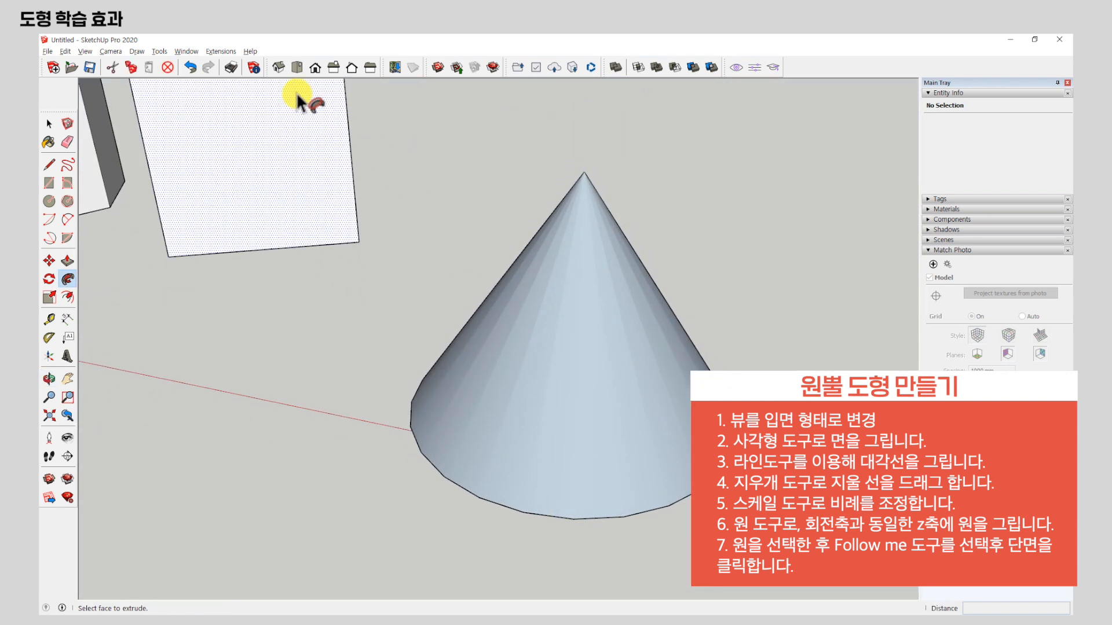
Undo the cone sweep and move the circle about 273 mm along the red axis, off the triangle's vertical edge.
left_click(190, 68)
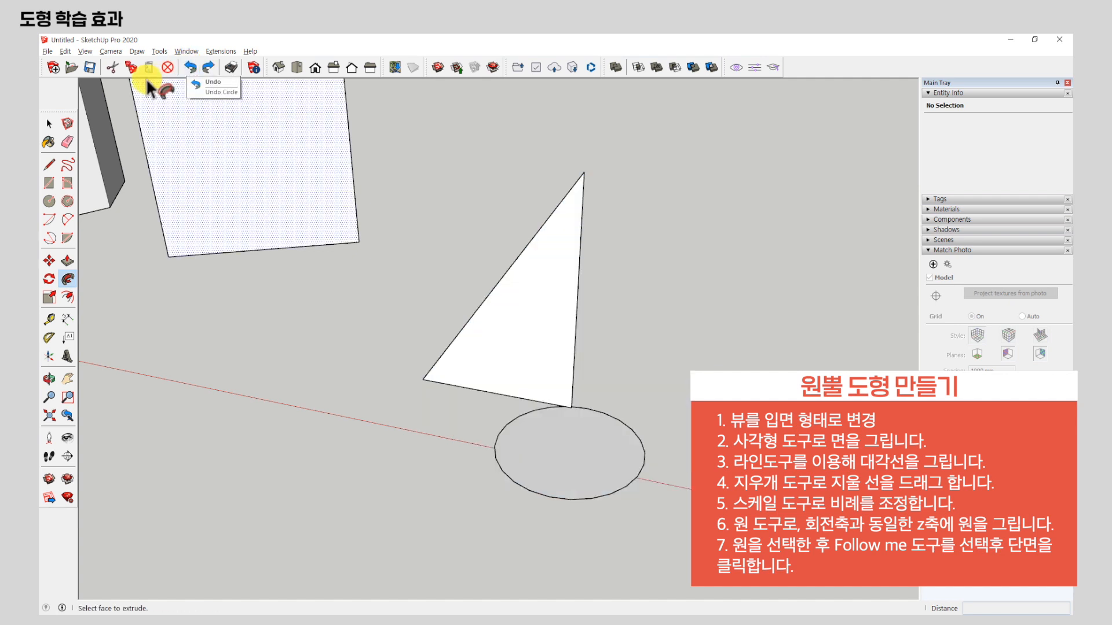
left_click(49, 124)
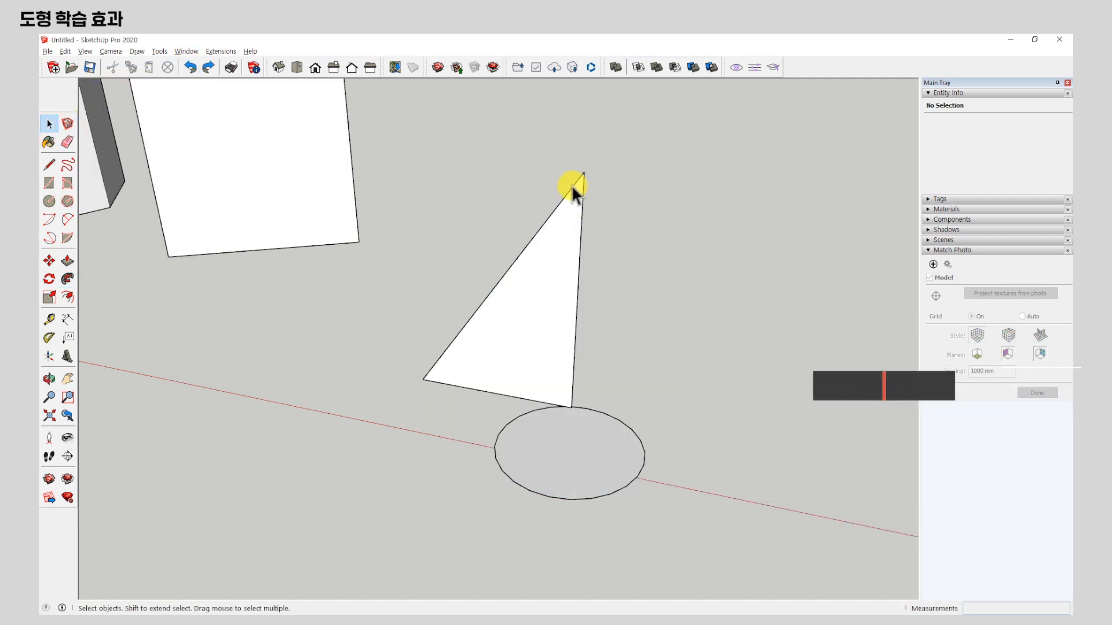
left_click(568, 469)
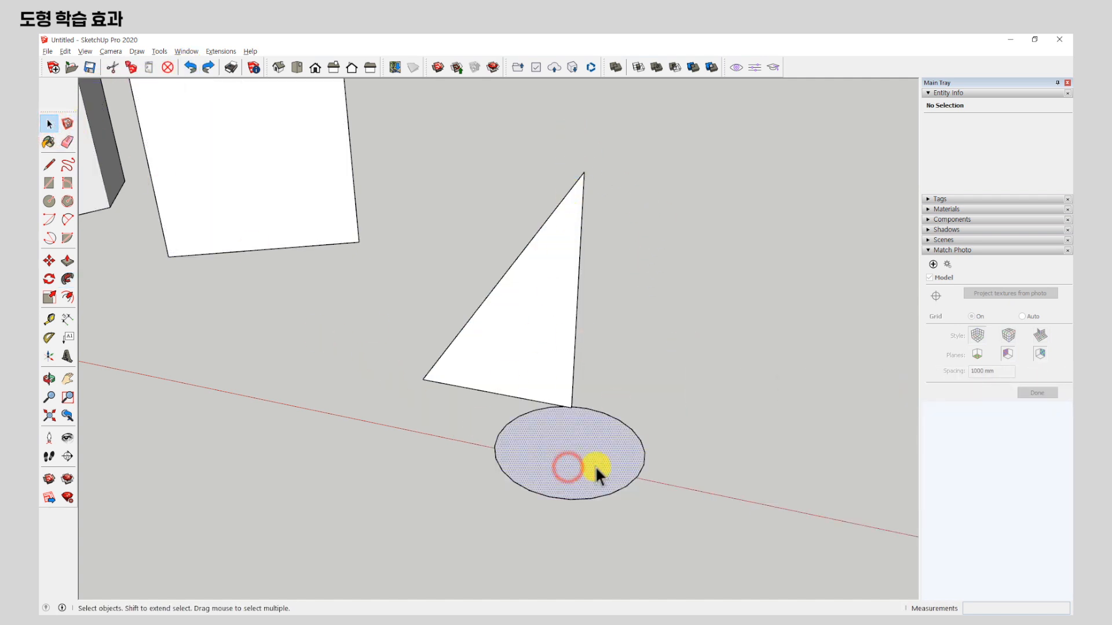
left_click(49, 260)
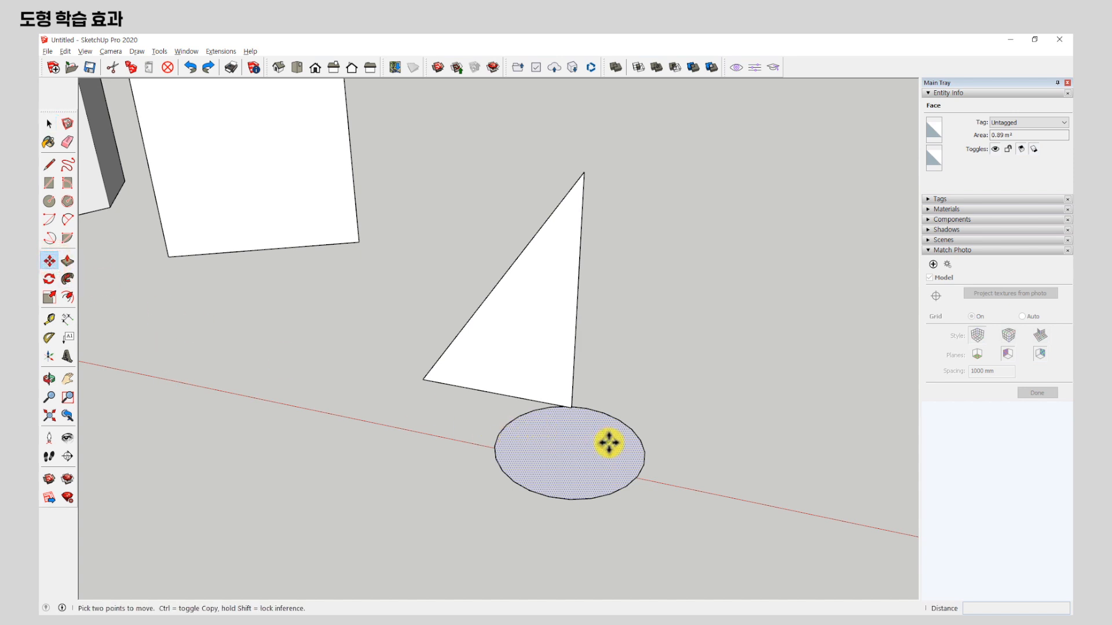
left_click(573, 450)
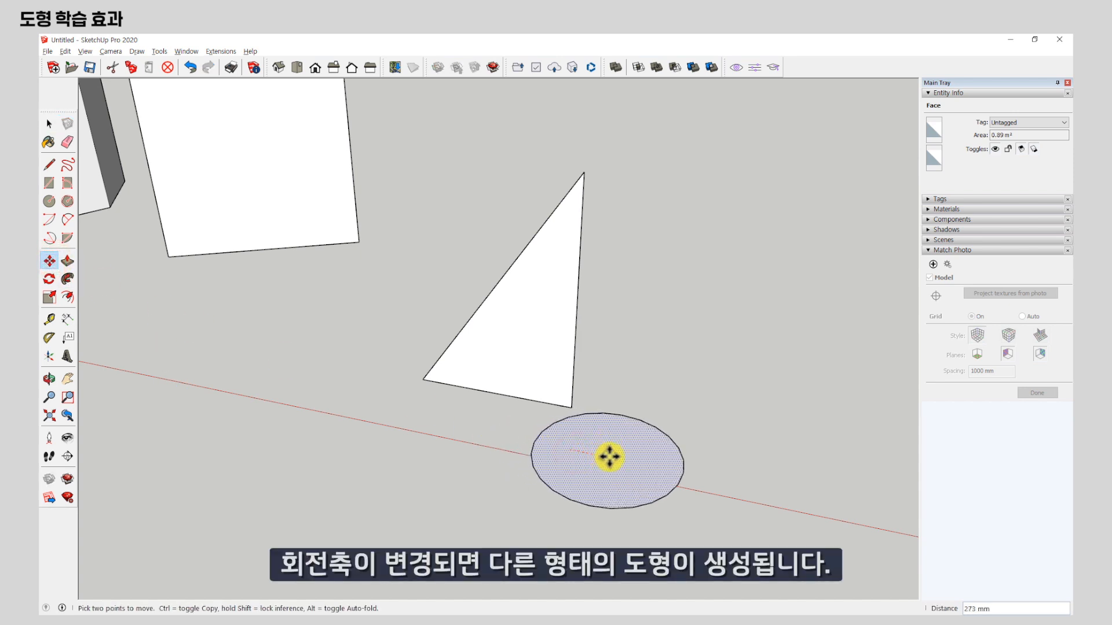
left_click(611, 457)
Sweep the triangle around the offset circle with Follow Me to form a hollow truncated cone.
middle_click_drag(593, 511, 131, 99)
left_click(50, 123)
left_click(189, 293)
left_click(574, 447)
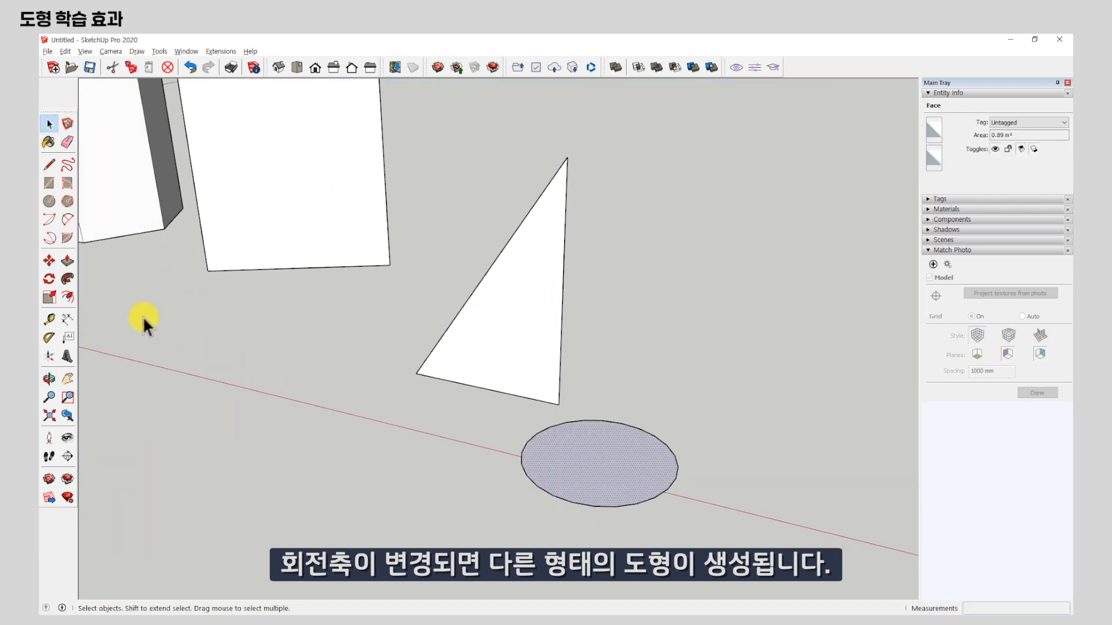
left_click(67, 279)
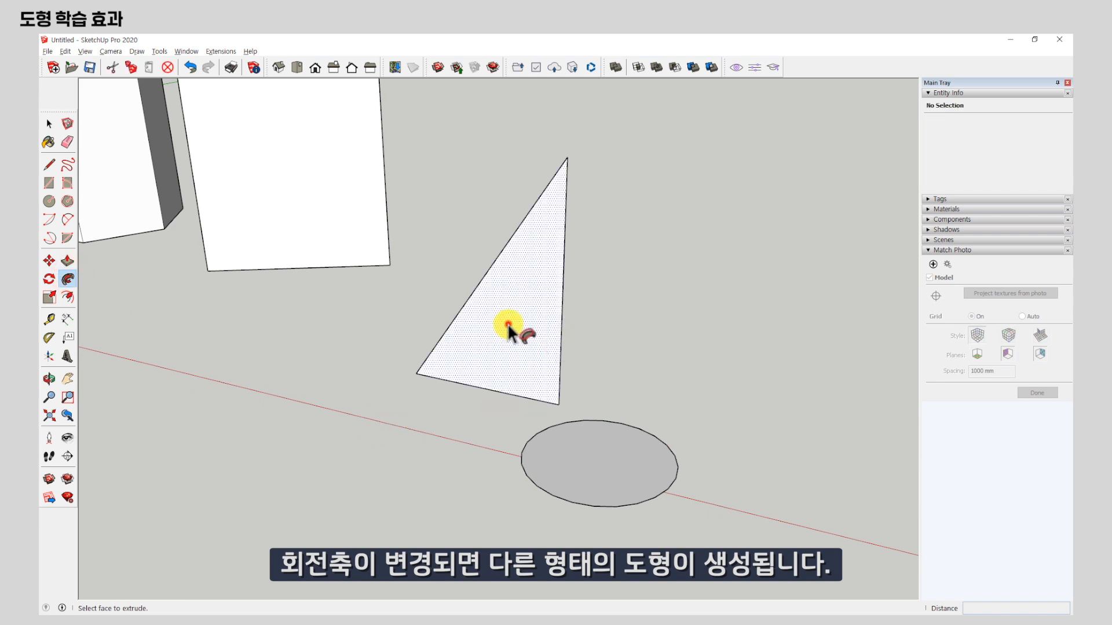
left_click(508, 329)
middle_click_drag(698, 221, 623, 491)
left_click_drag(616, 538, 521, 247)
key("p")
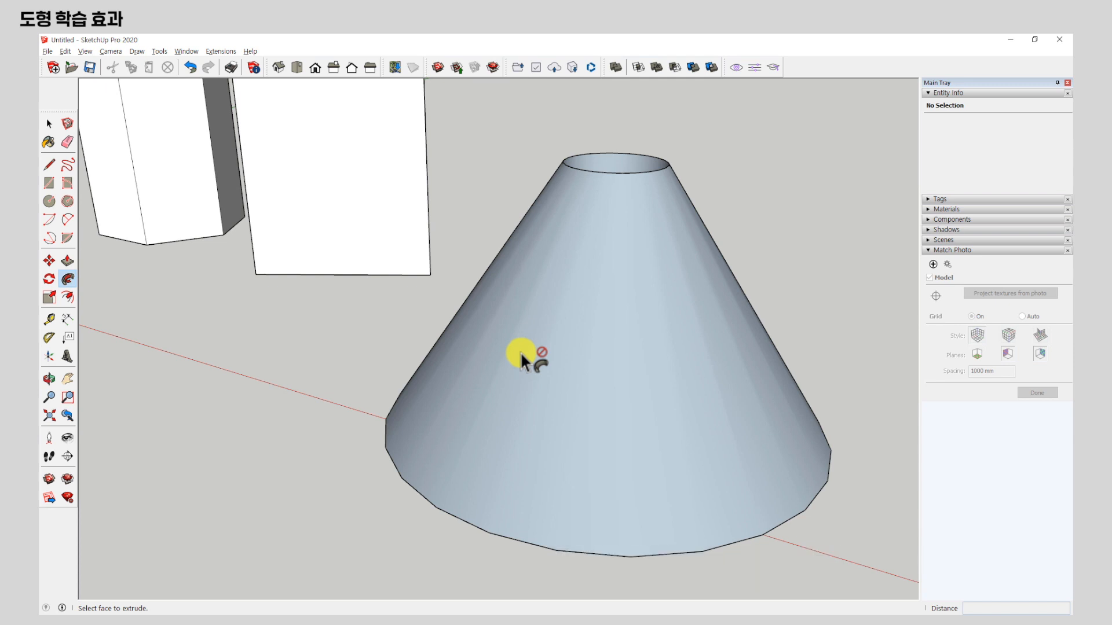
Undo the truncated cone sweep and the circle's move, and delete the circle with its edge, leaving the triangle.
left_click(189, 69)
left_click(190, 68)
middle_click_drag(731, 524, 745, 519)
left_click(51, 127)
double_click(596, 467)
left_click(600, 471)
key("Delete")
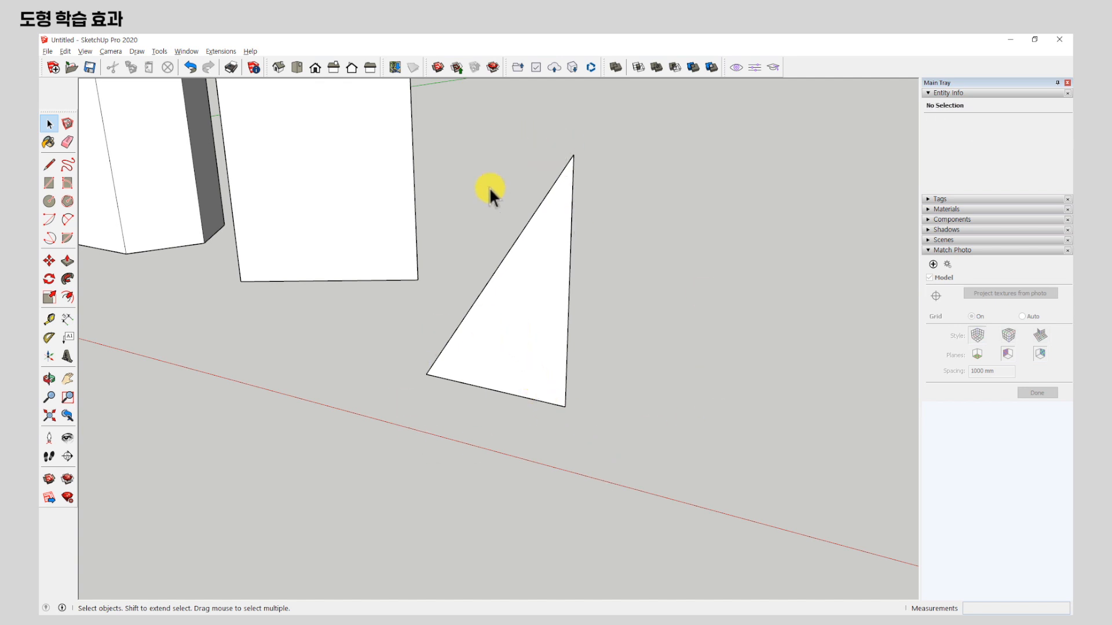
Draw a horizontal square of about 856 mm per side from its centre, directly below the triangle's vertical edge.
left_click(49, 183)
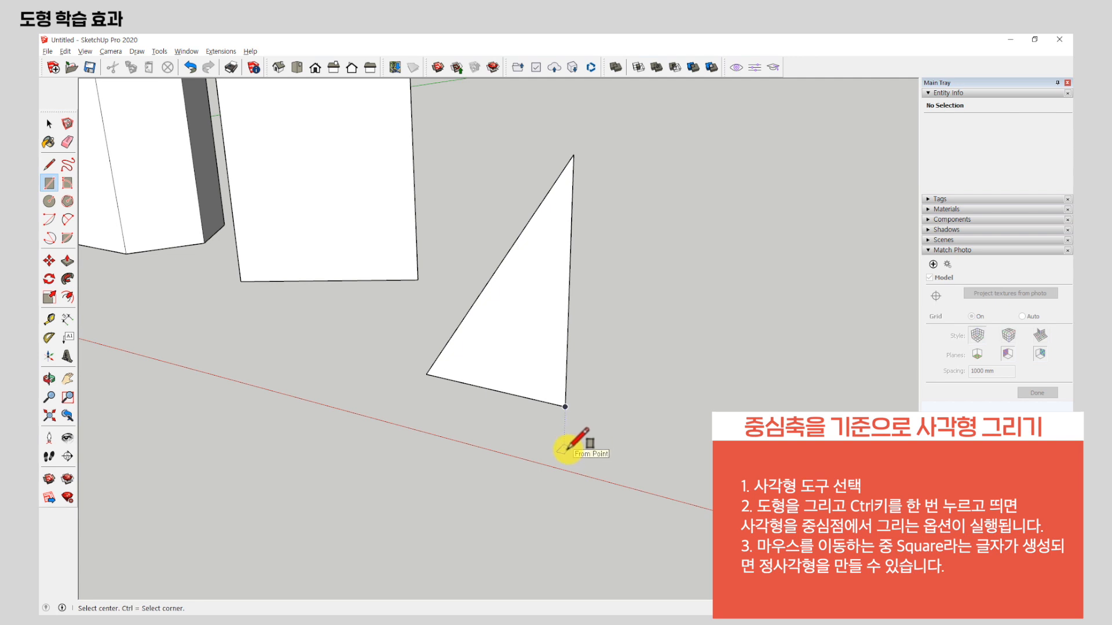
left_click(565, 436)
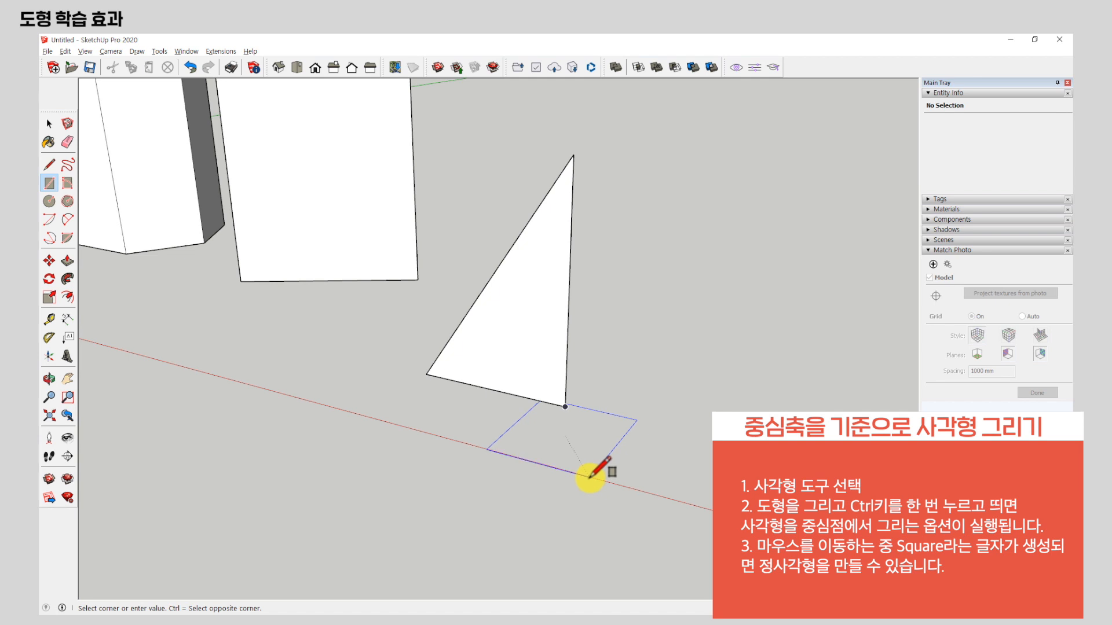
middle_click_drag(583, 460, 575, 513)
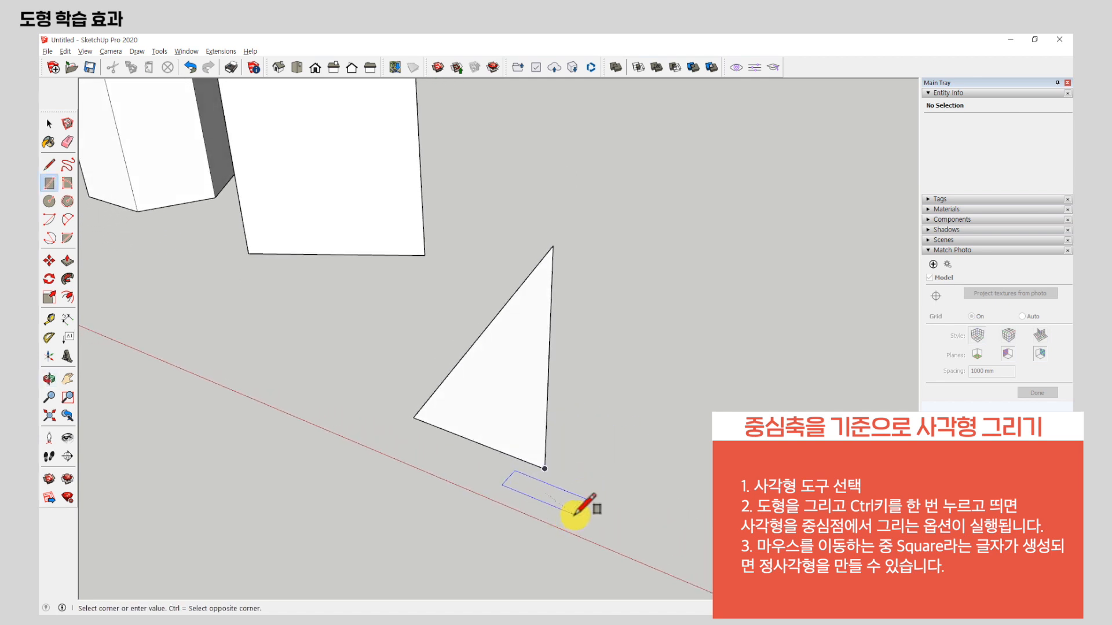
scroll(591, 280, "down", 4)
middle_click_drag(605, 430, 607, 439)
scroll(579, 412, "up", 2)
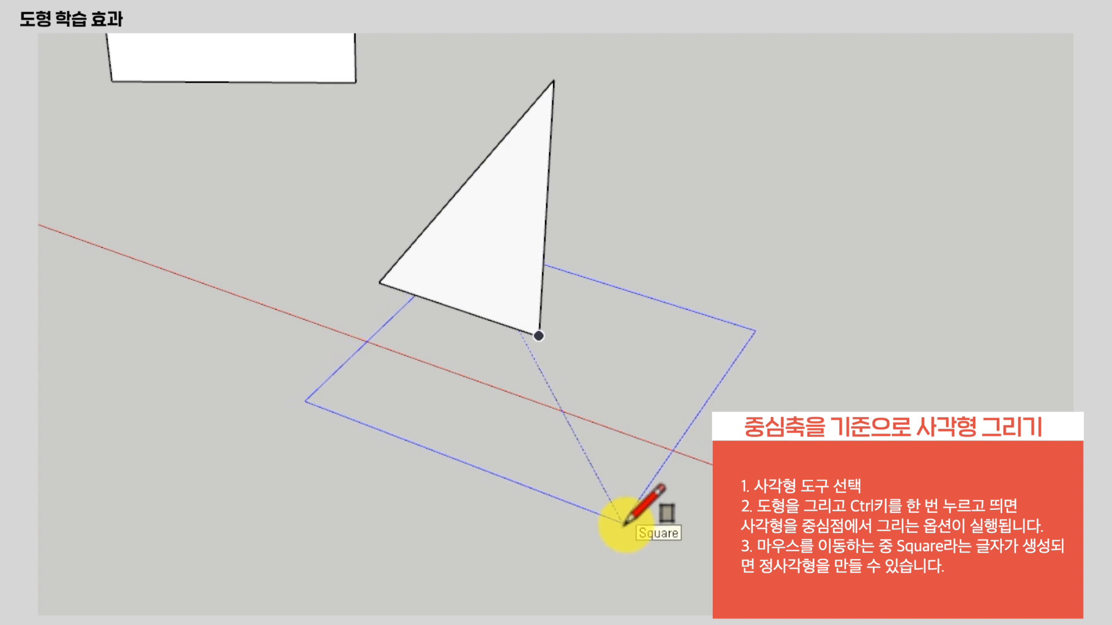
left_click(569, 427)
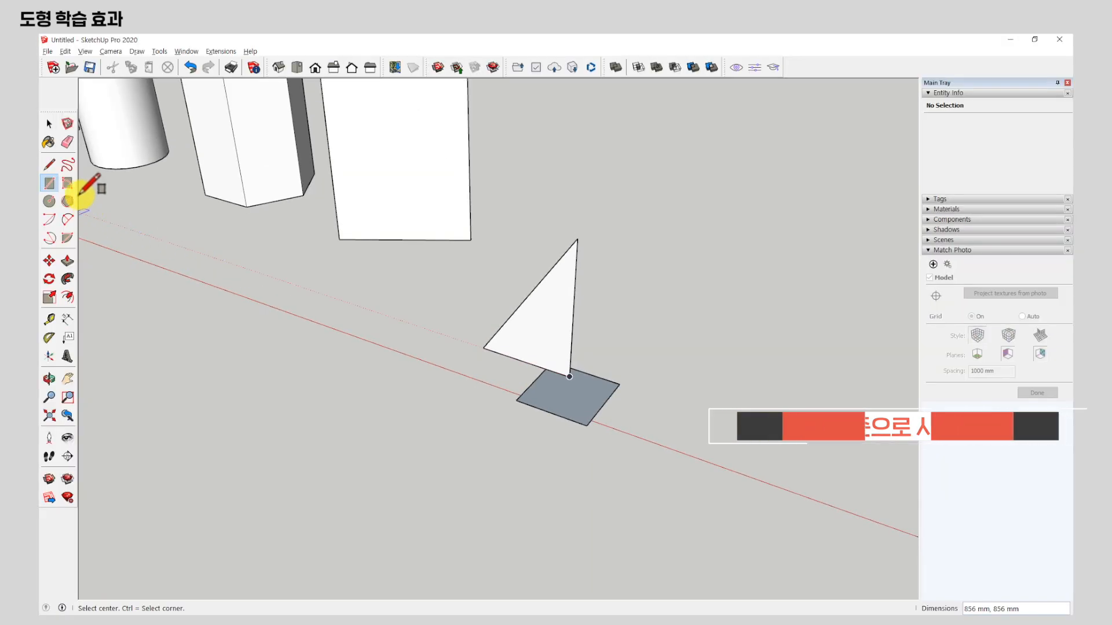
Sweep the triangle around the square with Follow Me to form a square pyramid.
left_click(49, 124)
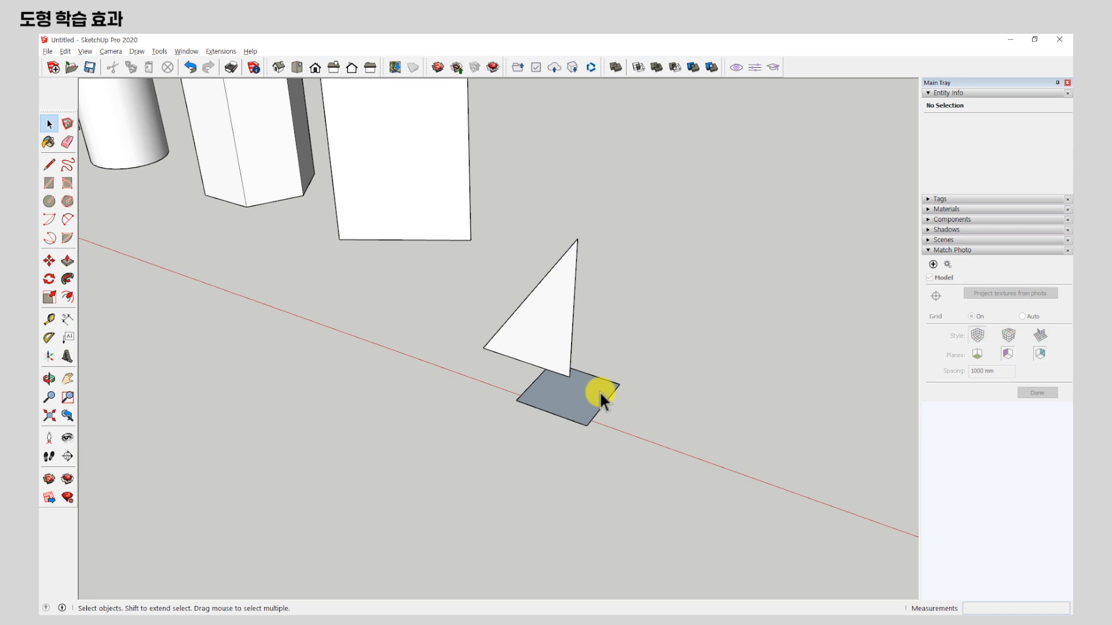
left_click(599, 391)
scroll(592, 399, "up", 3)
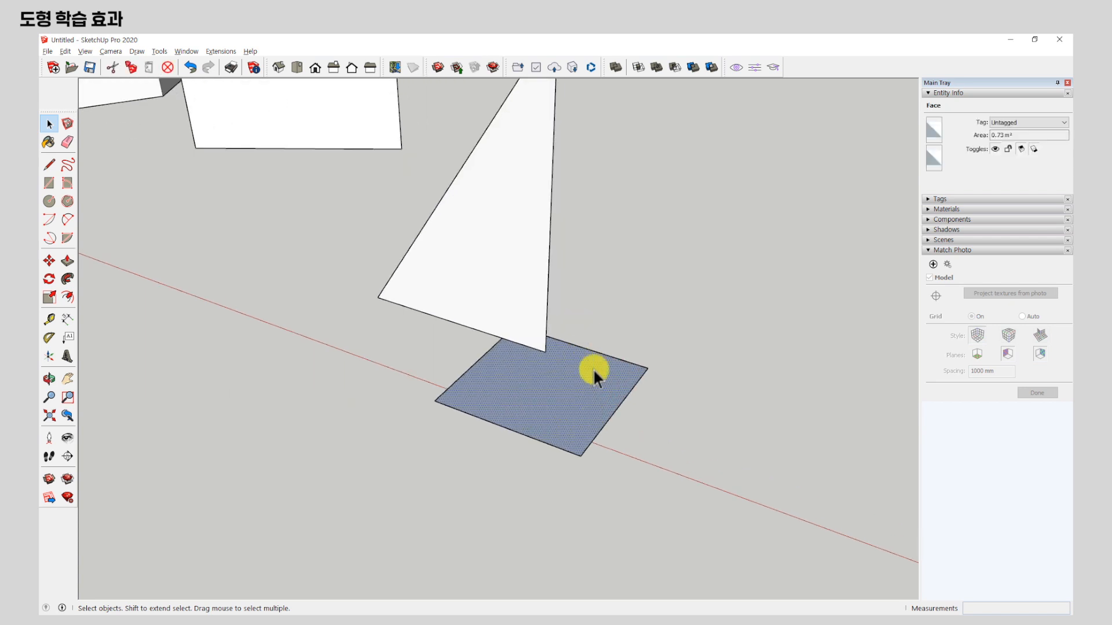
left_click(68, 280)
left_click(492, 258)
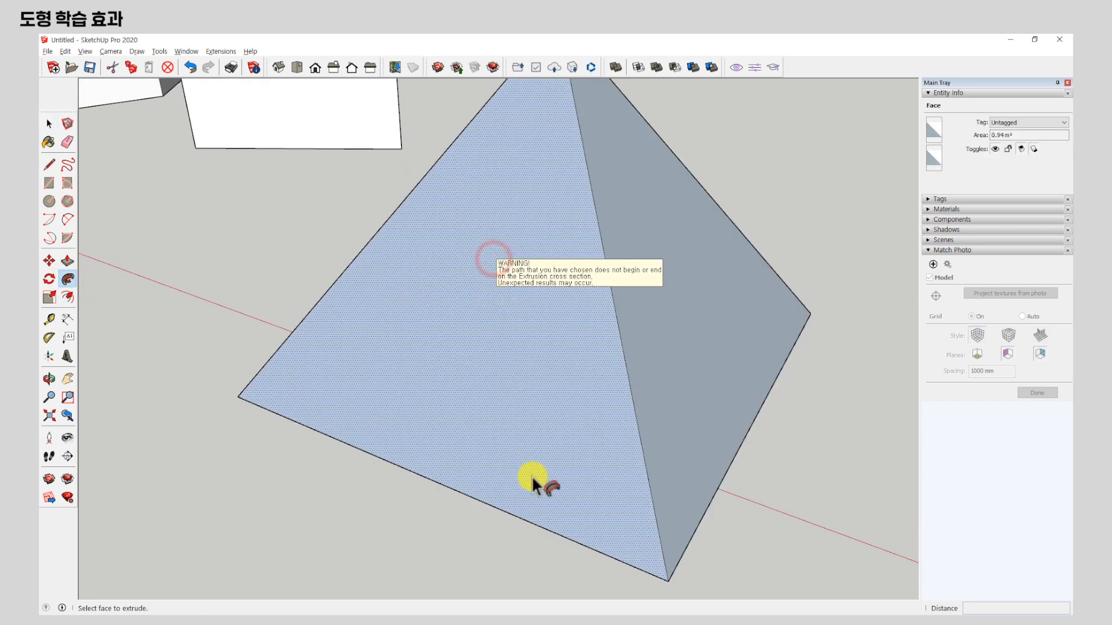
scroll(628, 499, "down", 2)
middle_click_drag(628, 499, 291, 348)
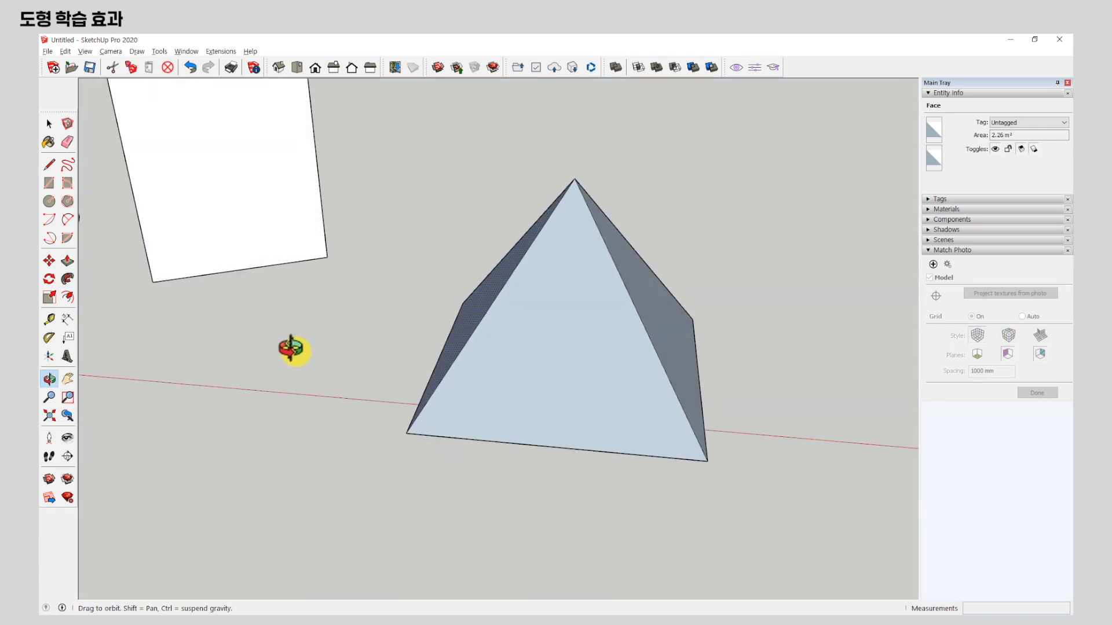
scroll(295, 354, "down", 4)
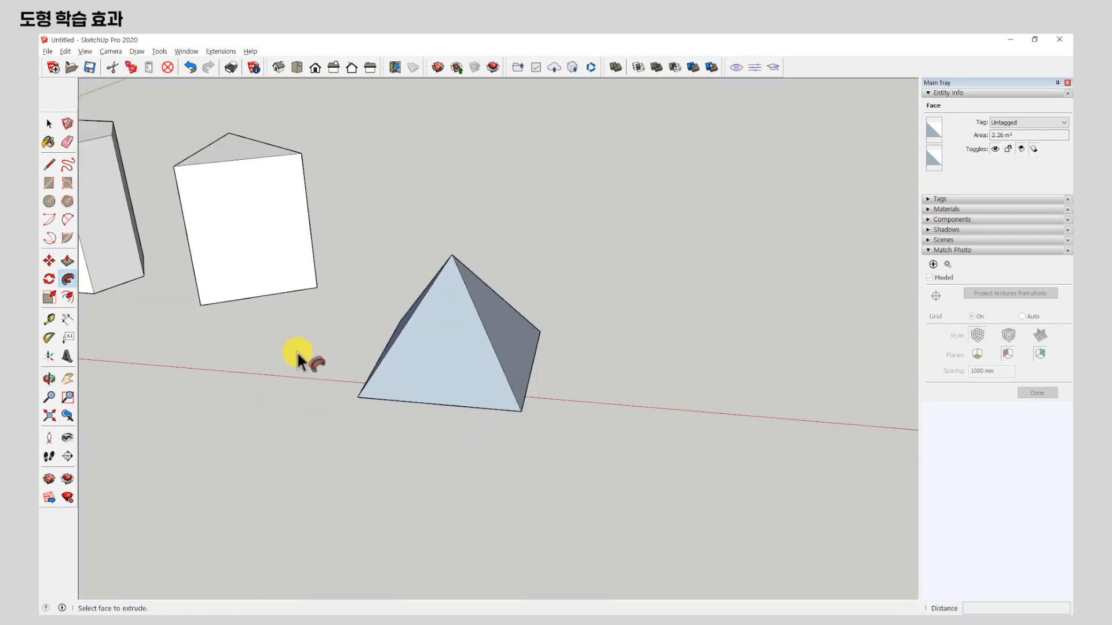
Draw a circle with a radius of about 1282 mm beside the pyramid and pull it up into a cylinder.
middle_click_drag(340, 330, 583, 373)
key("c")
left_click(577, 380)
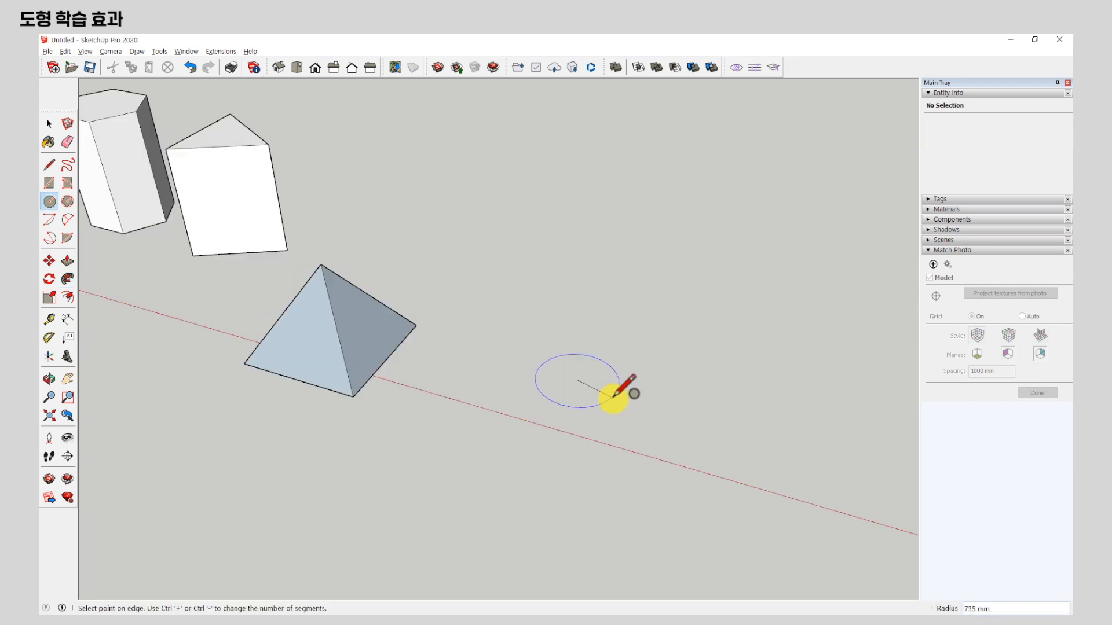
left_click(647, 395)
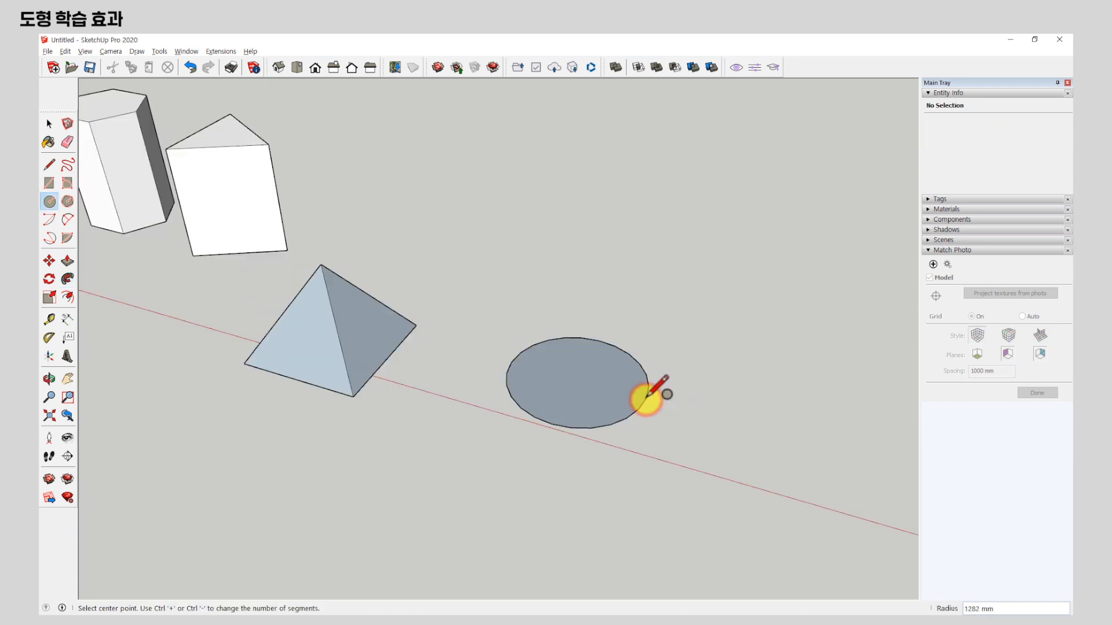
left_click(68, 261)
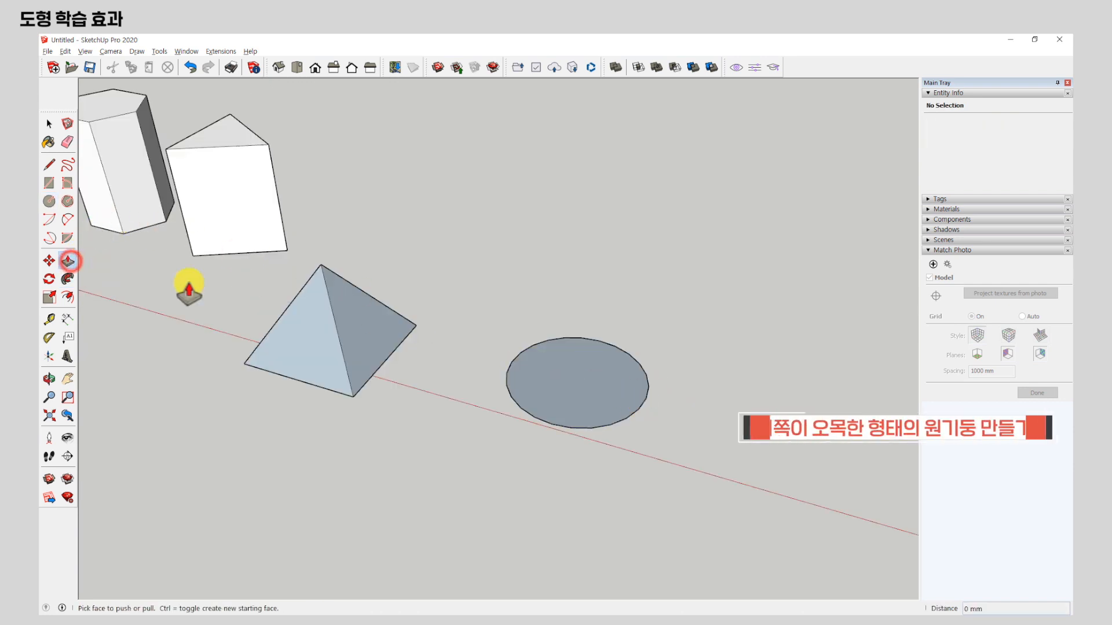
left_click(558, 398)
left_click(570, 210)
Select the cylinder's top face and scale it down uniformly to an area of about 0.63 m², tapering the solid.
left_click(49, 123)
left_click(583, 191)
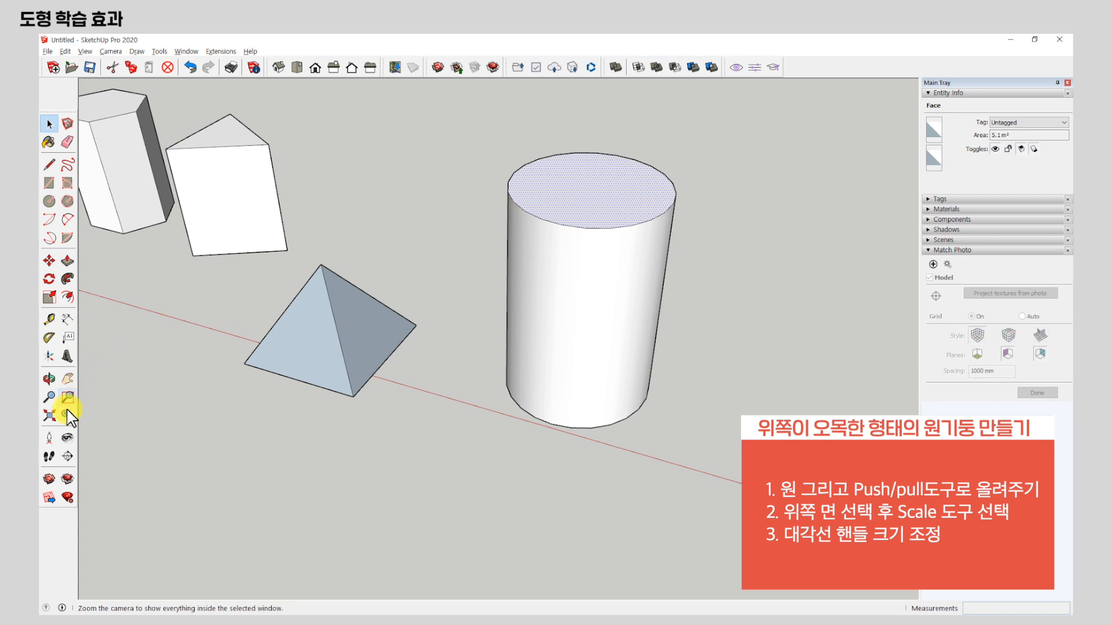
left_click(49, 297)
middle_click_drag(565, 308, 548, 411)
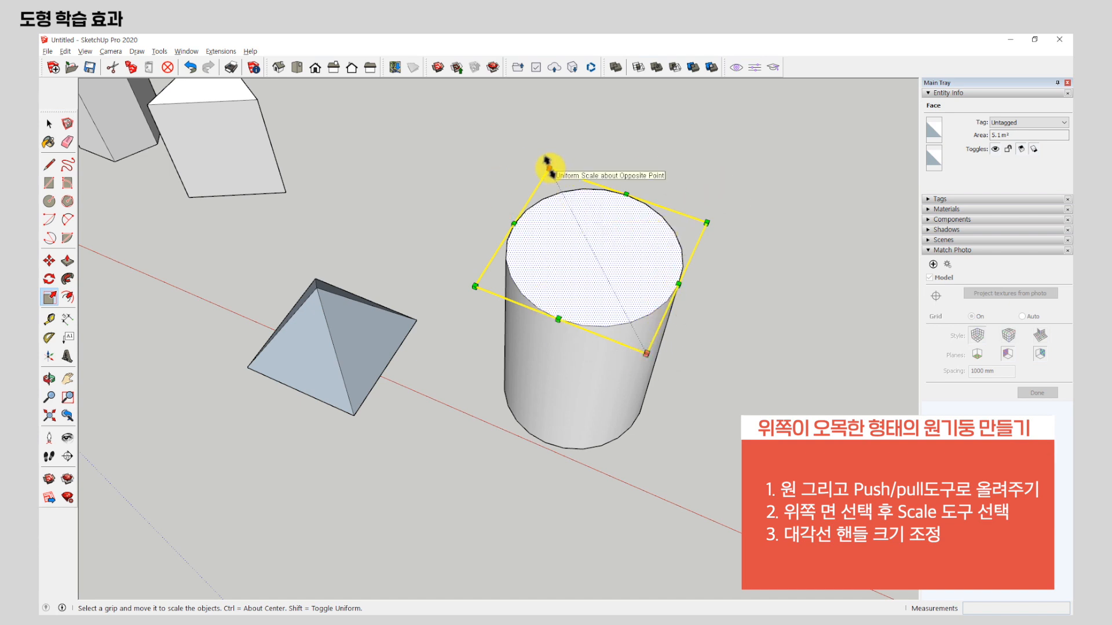
left_click(549, 168)
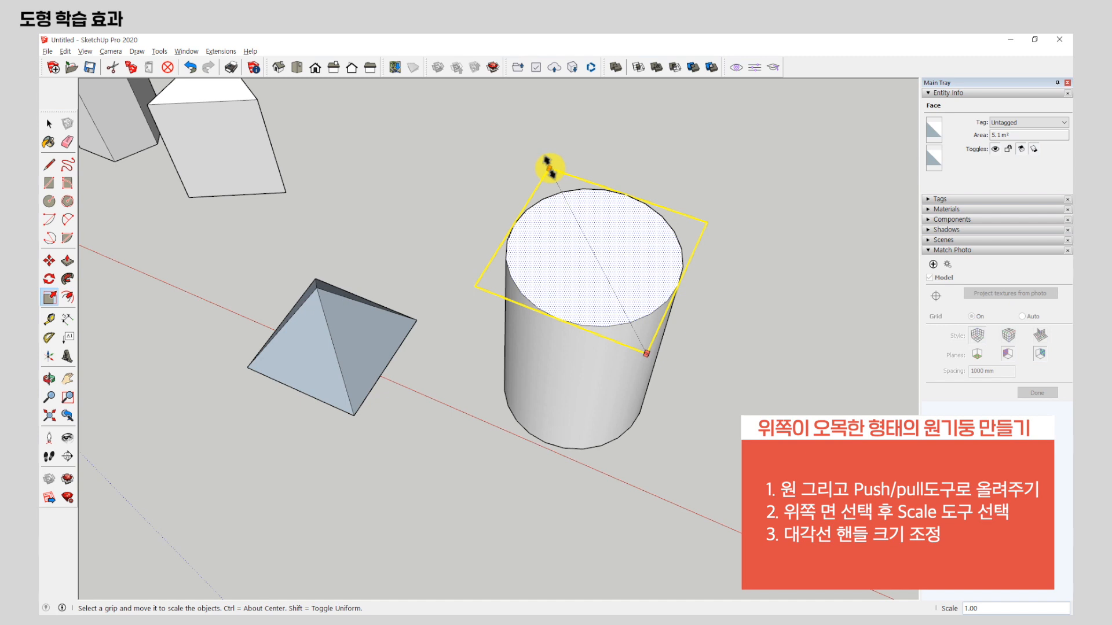
left_click_drag(549, 168, 533, 239)
middle_click_drag(639, 378, 499, 335)
key("space")
Examine the row of finished solids from several angles and distances.
scroll(694, 304, "down", 2)
scroll(797, 419, "down", 3)
scroll(554, 345, "up", 3)
middle_click_drag(551, 372, 633, 385)
scroll(470, 249, "up", 3)
scroll(486, 370, "down", 4)
middle_click_drag(488, 370, 596, 365)
scroll(464, 315, "up", 4)
Draw diagonal lines across two side faces of the triangular prism, from its top corners to the same bottom corner.
middle_click_drag(534, 299, 457, 220)
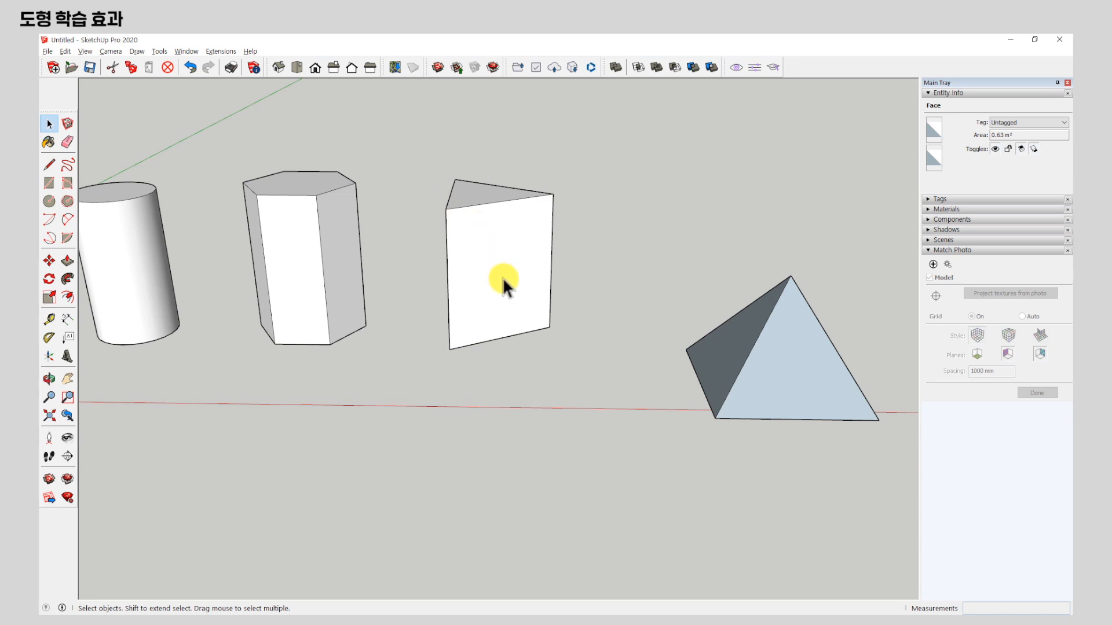
middle_click_drag(695, 273, 595, 318)
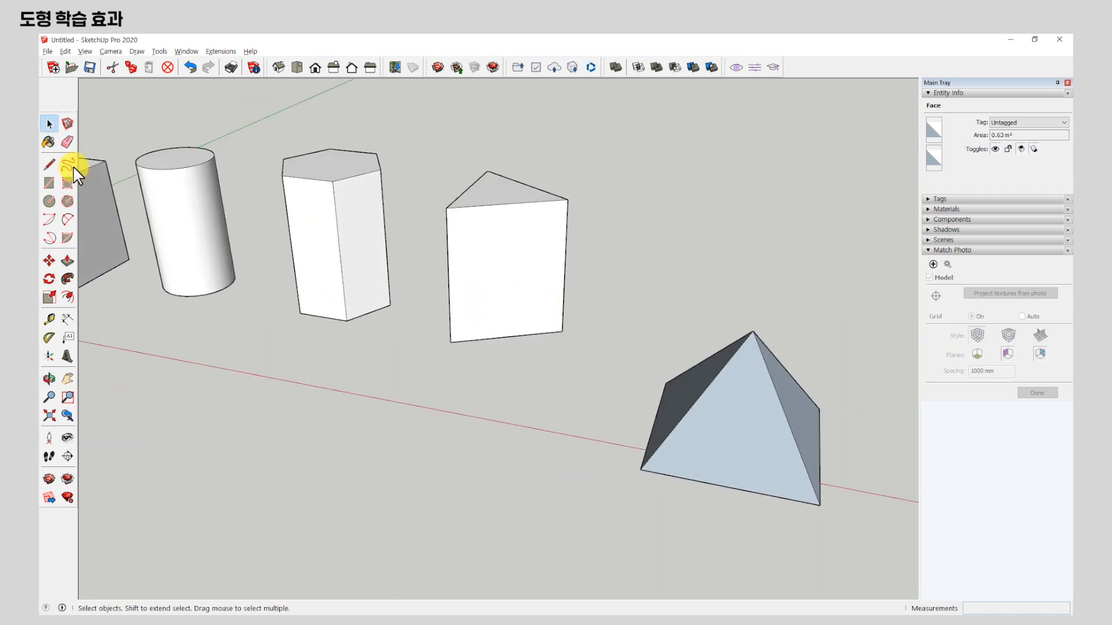
left_click(50, 165)
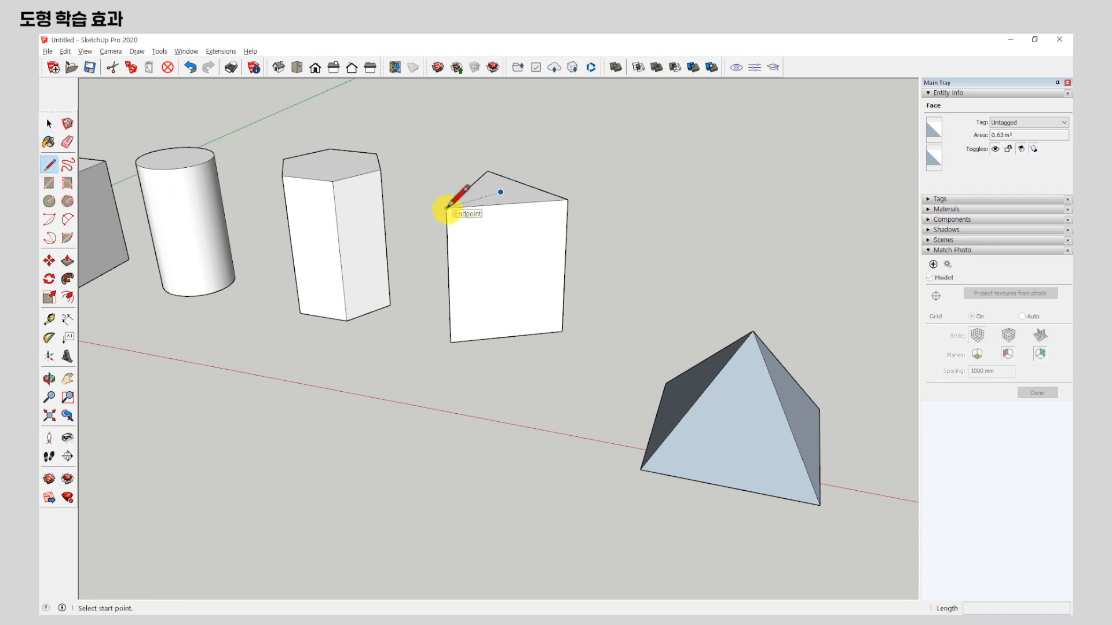
left_click(446, 208)
left_click(562, 330)
middle_click_drag(645, 223, 182, 265)
left_click(578, 198)
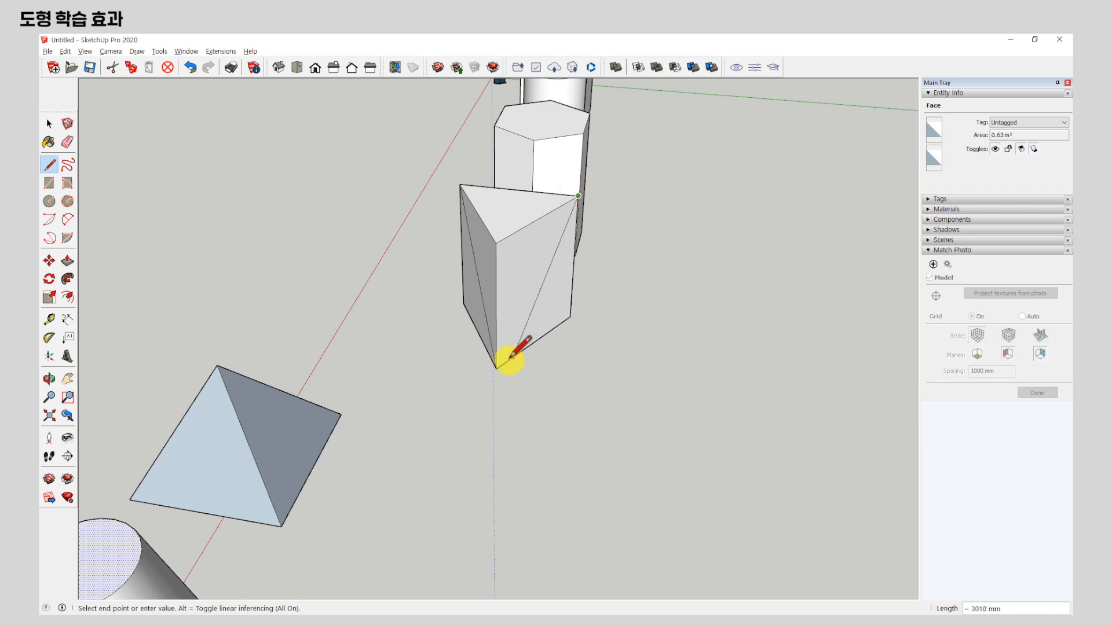
left_click(496, 368)
Erase the triangular prism's edges meeting at the top corner above the diagonals to form a triangular pyramid.
left_click(68, 142)
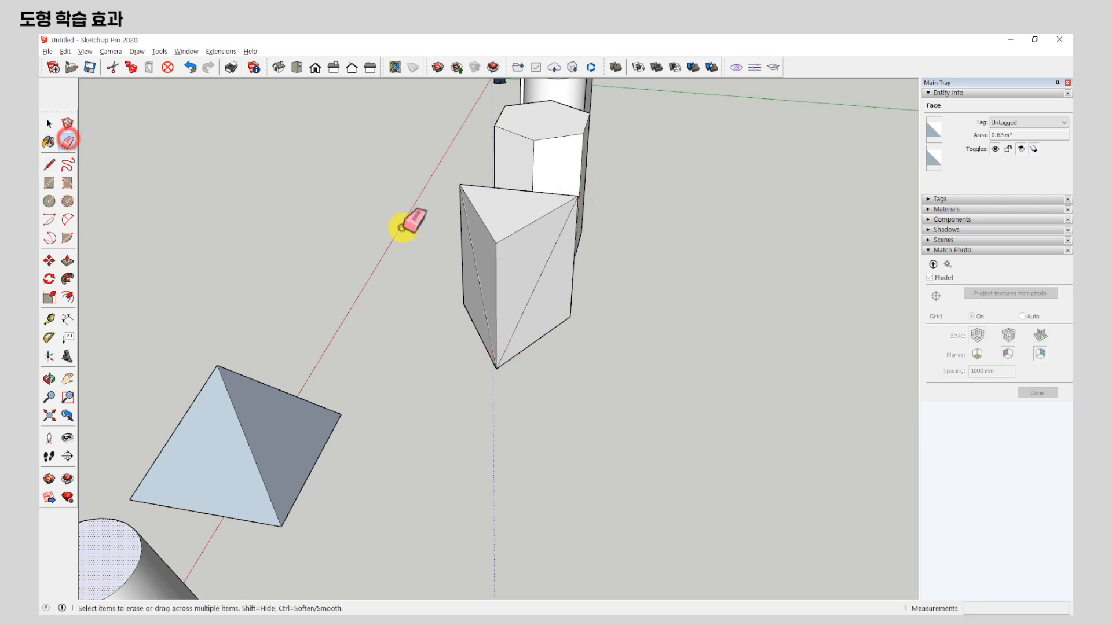
left_click_drag(499, 239, 497, 243)
mouse_move(402, 311)
middle_mouse_down()
mouse_move(666, 307)
mouse_move(720, 293)
mouse_move(596, 228)
mouse_move(425, 182)
mouse_move(409, 262)
middle_mouse_up()
scroll(396, 236, "down", 3)
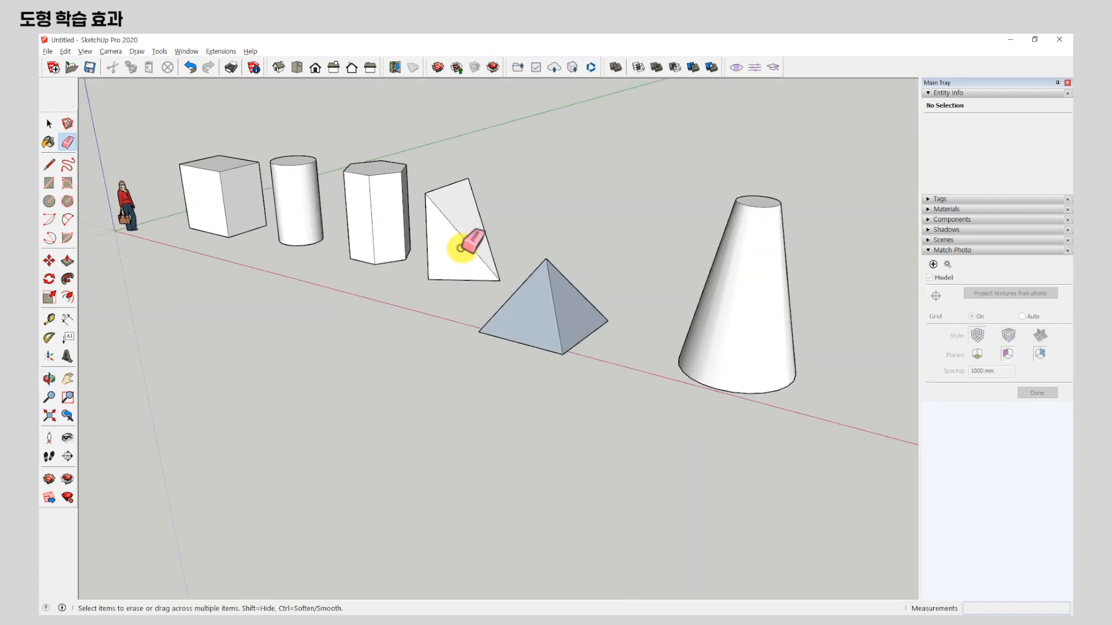
scroll(540, 273, "up", 1)
scroll(504, 255, "down", 2)
scroll(594, 293, "up", 2)
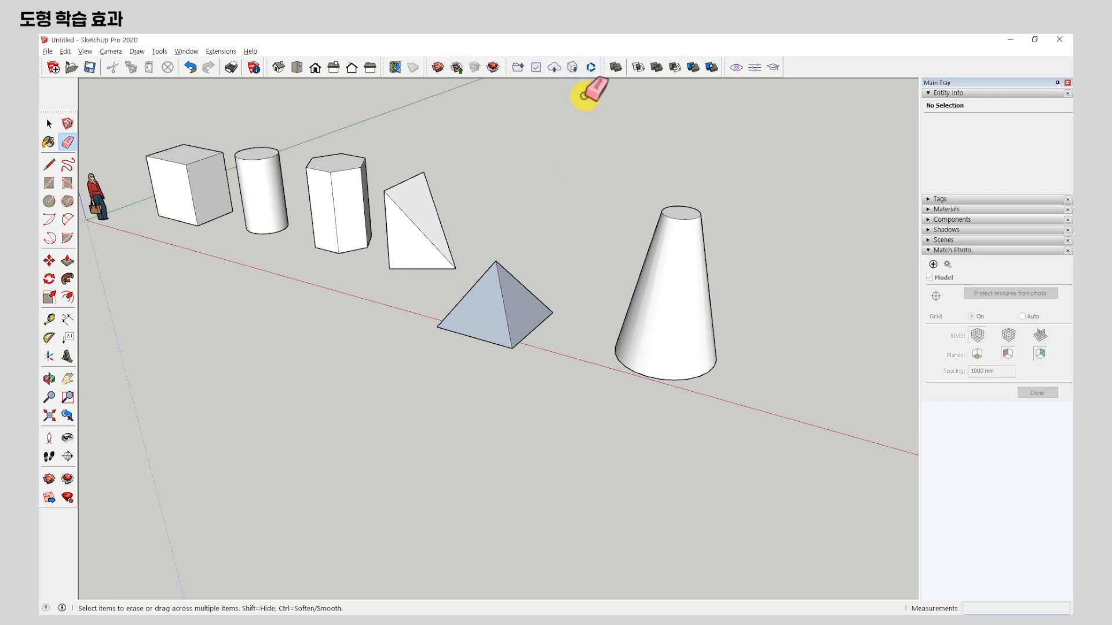
Display the Styles toolbar and switch the model display to Back Edges.
right_click(591, 68)
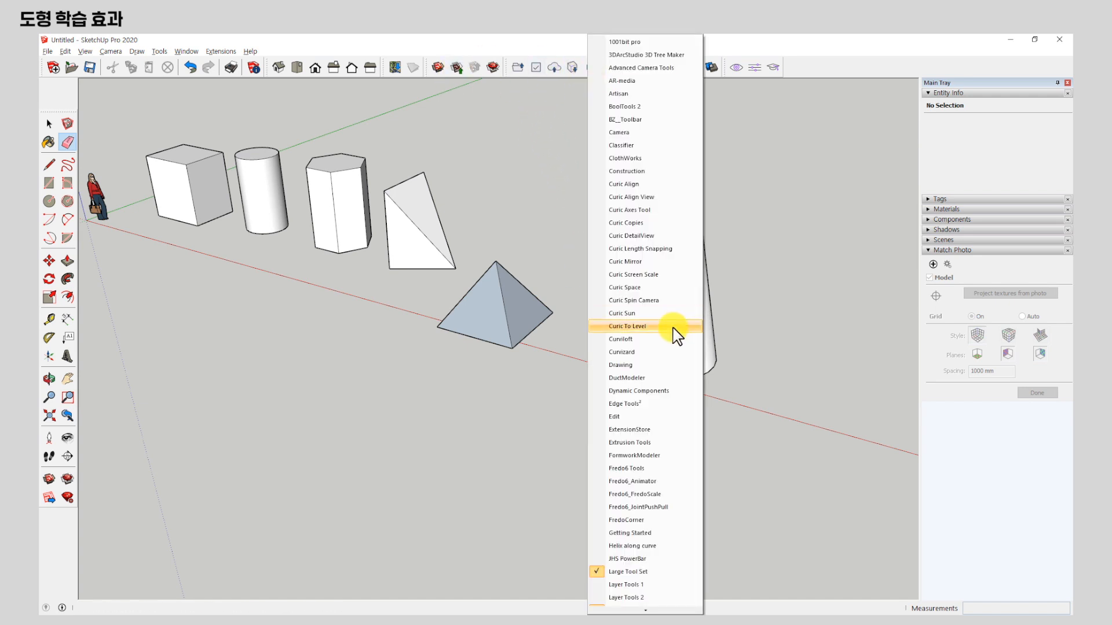
scroll(653, 328, "down", 8)
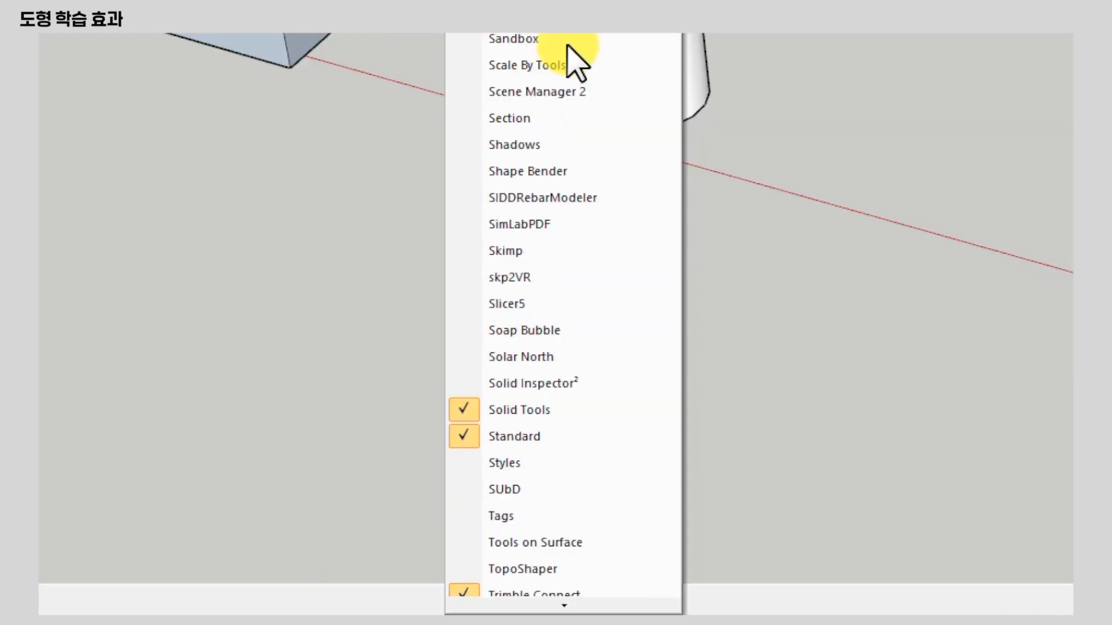
scroll(570, 55, "down", 2)
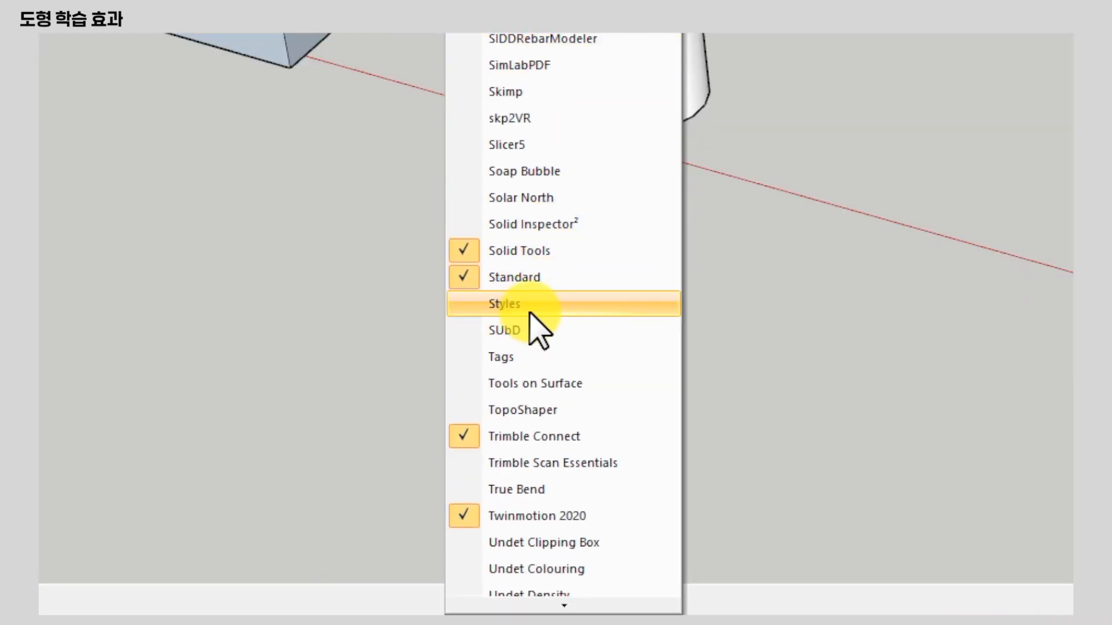
left_click(558, 304)
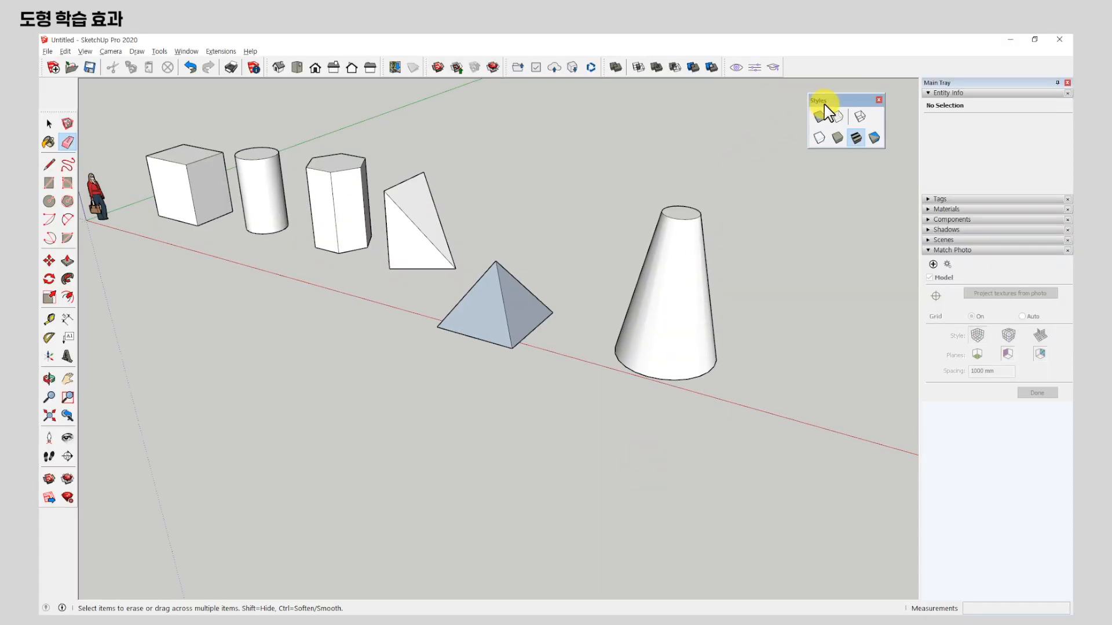
left_click_drag(825, 103, 568, 113)
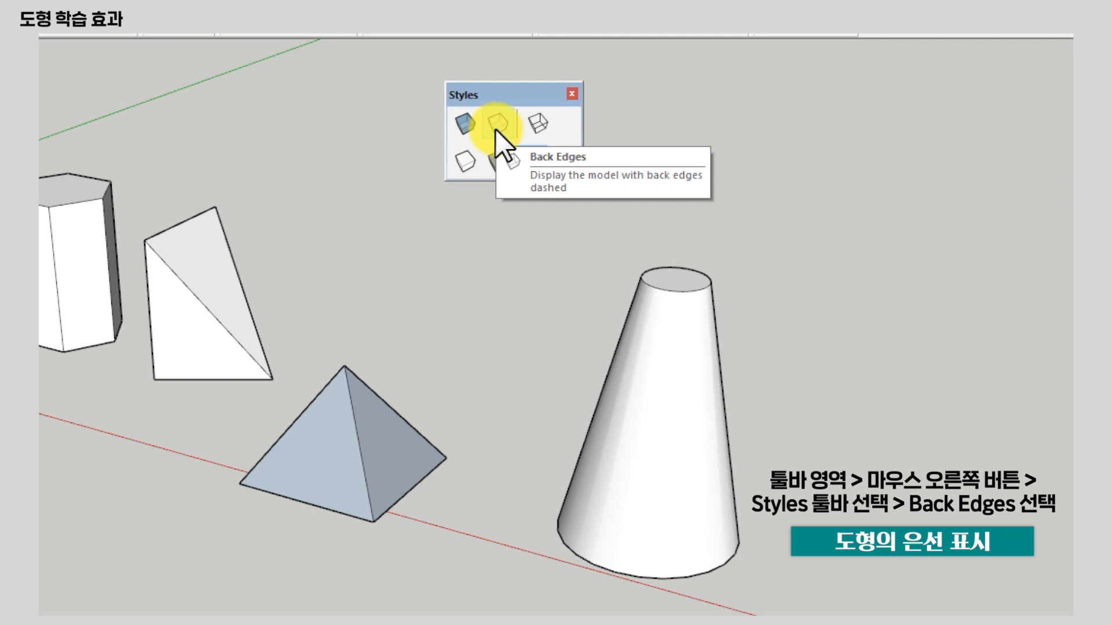
left_click(495, 130)
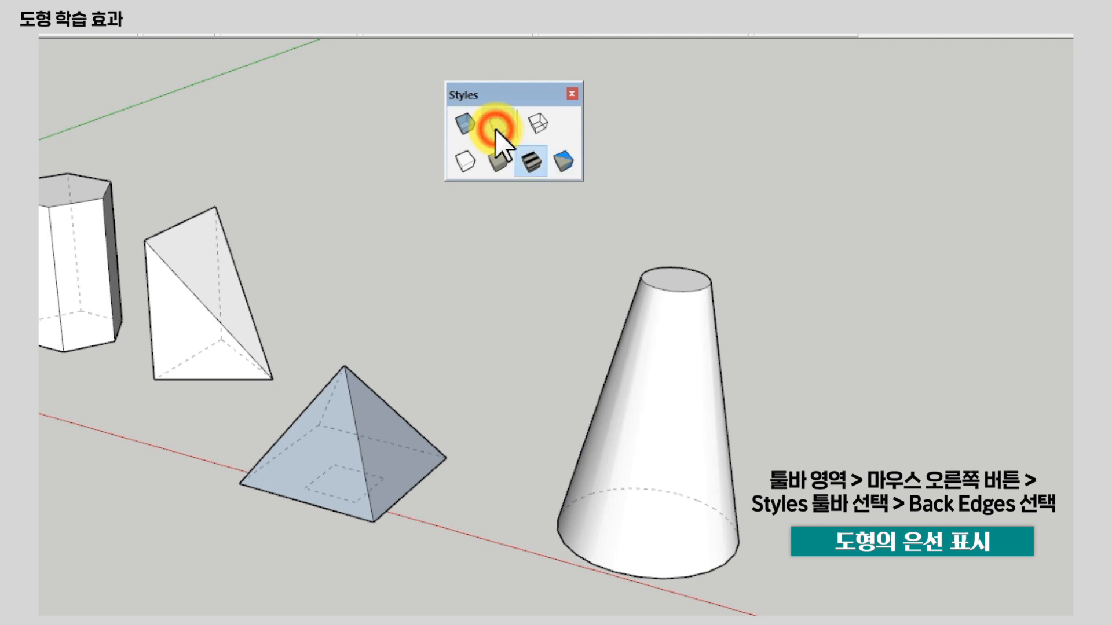
Examine the dashed back edges of the tapered cylinder, square pyramid and triangular pyramid.
mouse_move(666, 472)
middle_mouse_down()
mouse_move(642, 517)
mouse_move(671, 497)
middle_mouse_up()
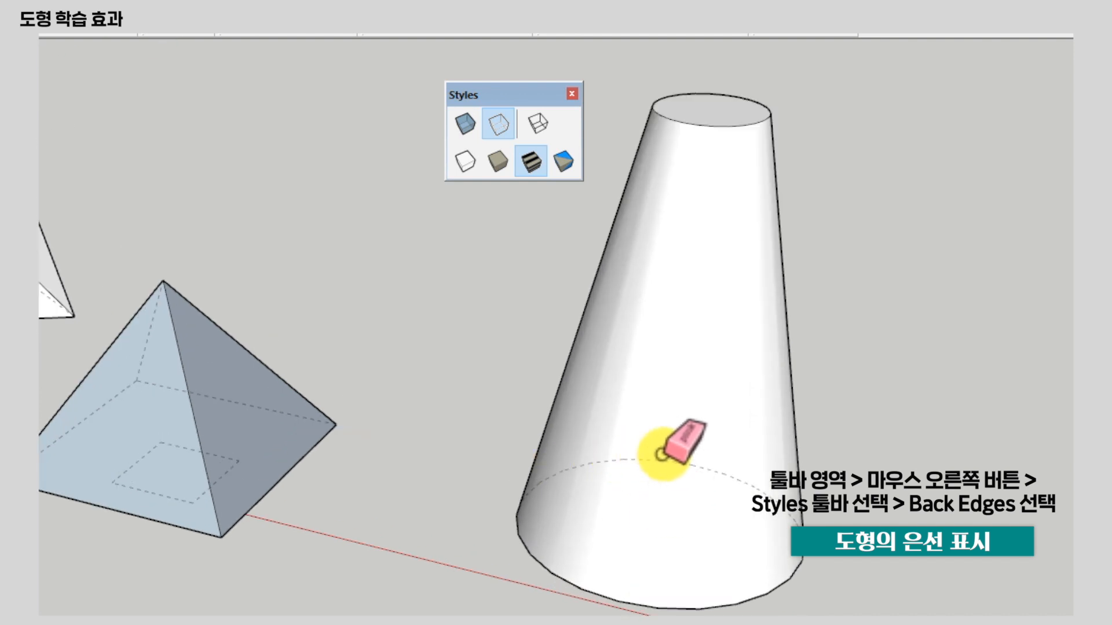
scroll(122, 427, "up", 5)
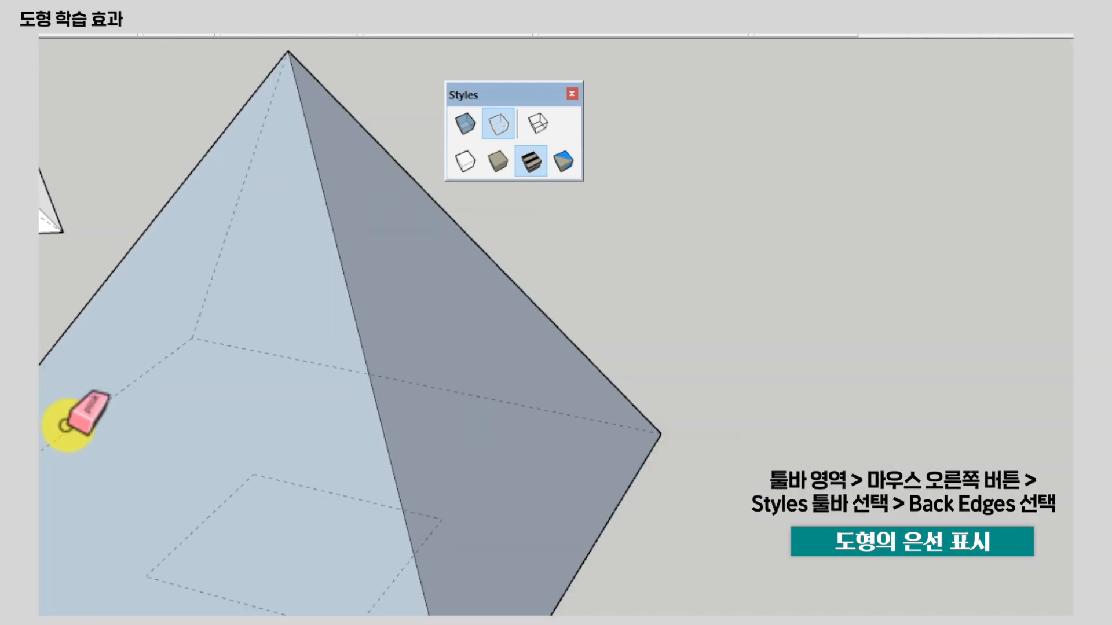
scroll(105, 426, "down", 3)
middle_click_drag(62, 451, 424, 498, "shift")
scroll(241, 390, "up", 3)
middle_click_drag(241, 390, 347, 405)
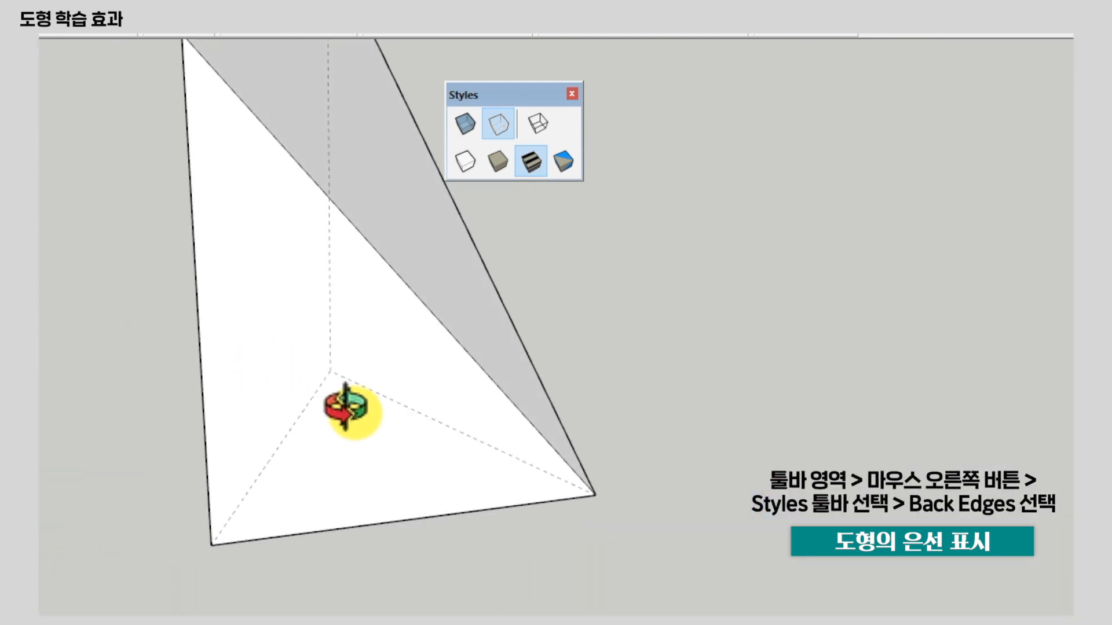
middle_click_drag(618, 389, 606, 452)
scroll(587, 572, "down", 2)
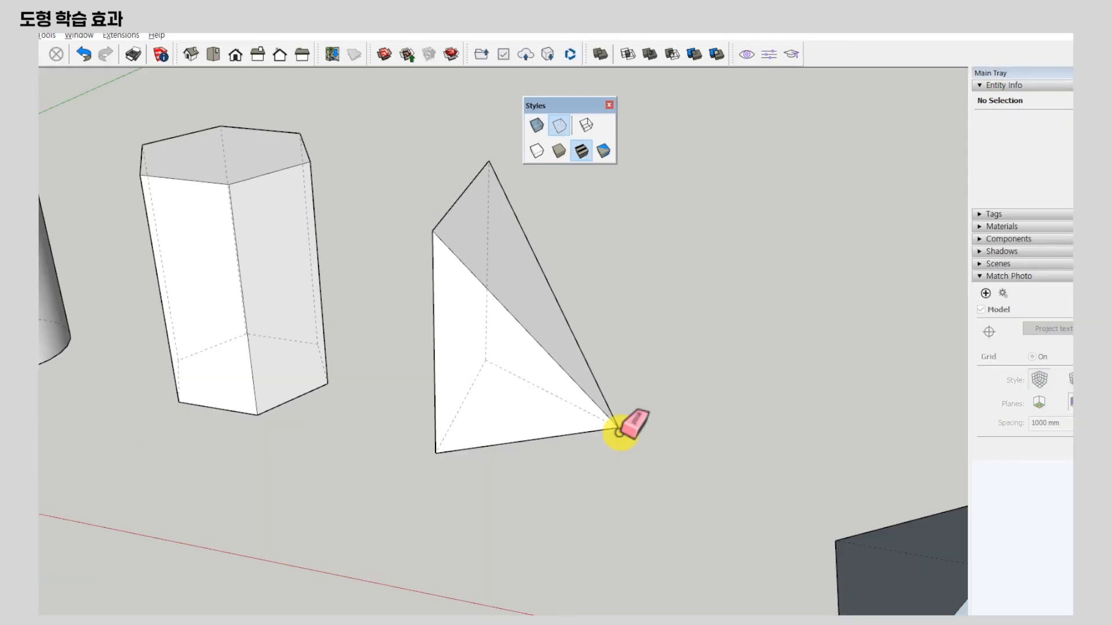
Select all the solids in the row and delete them, keeping the scale figure.
key("space")
scroll(522, 336, "down", 3)
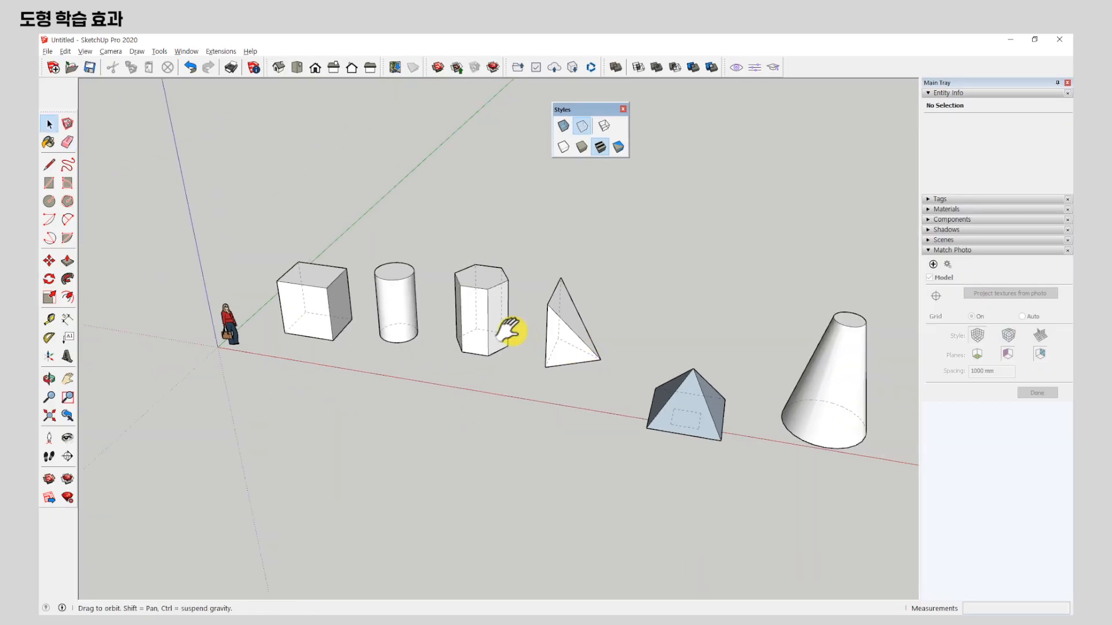
mouse_move(496, 359)
left_mouse_down()
mouse_move(749, 496)
mouse_move(779, 526)
left_mouse_up()
left_click(168, 68)
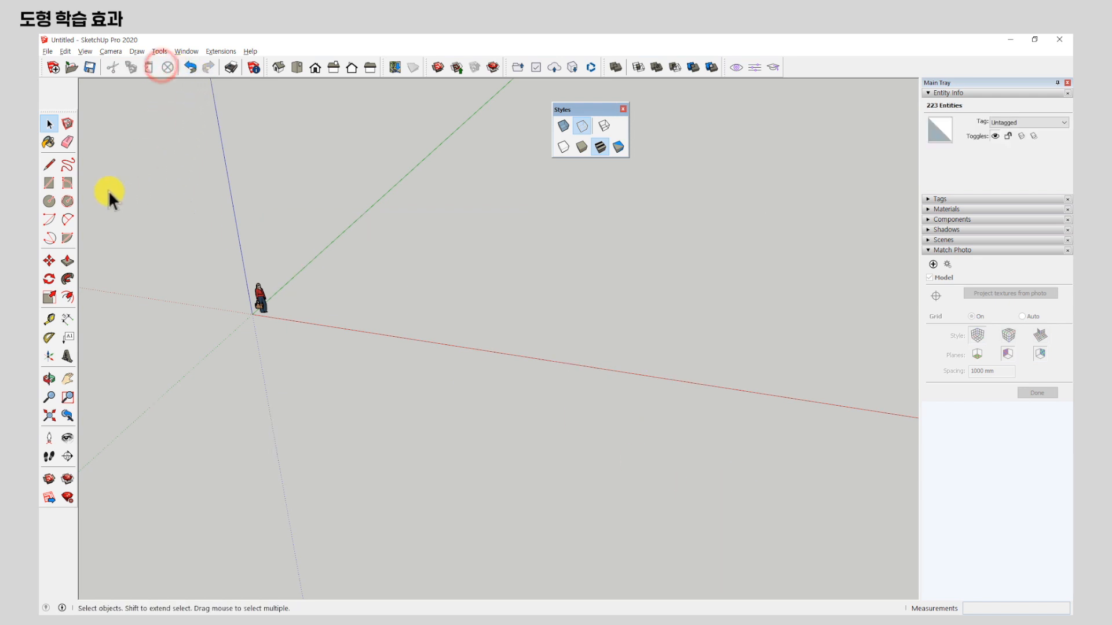
Draw a rectangle of about 1745 × 920 mm on the ground near the scale figure and pull it up into a box.
left_click(49, 183)
scroll(324, 307, "up", 3)
scroll(316, 301, "up", 2)
left_click(323, 307)
left_click(406, 293)
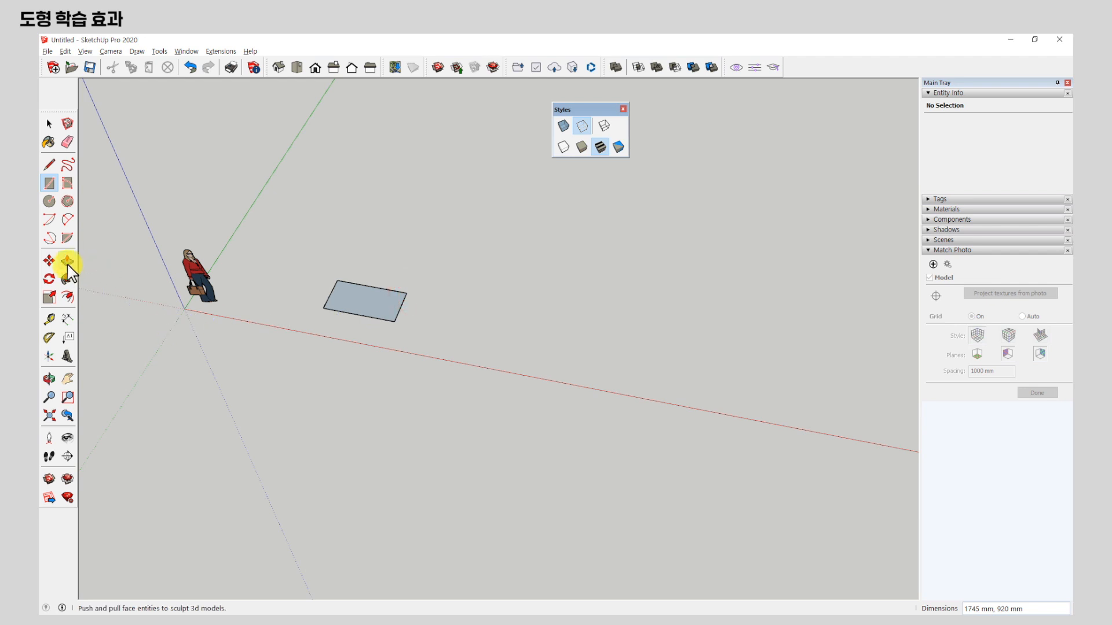
left_click(67, 261)
left_click_drag(337, 302, 339, 298)
left_click(340, 278)
middle_click_drag(341, 279, 318, 255)
scroll(318, 270, "up", 2)
Select the whole box and make it a group.
left_click(52, 125)
left_click_drag(310, 226, 546, 391)
scroll(463, 327, "up", 3)
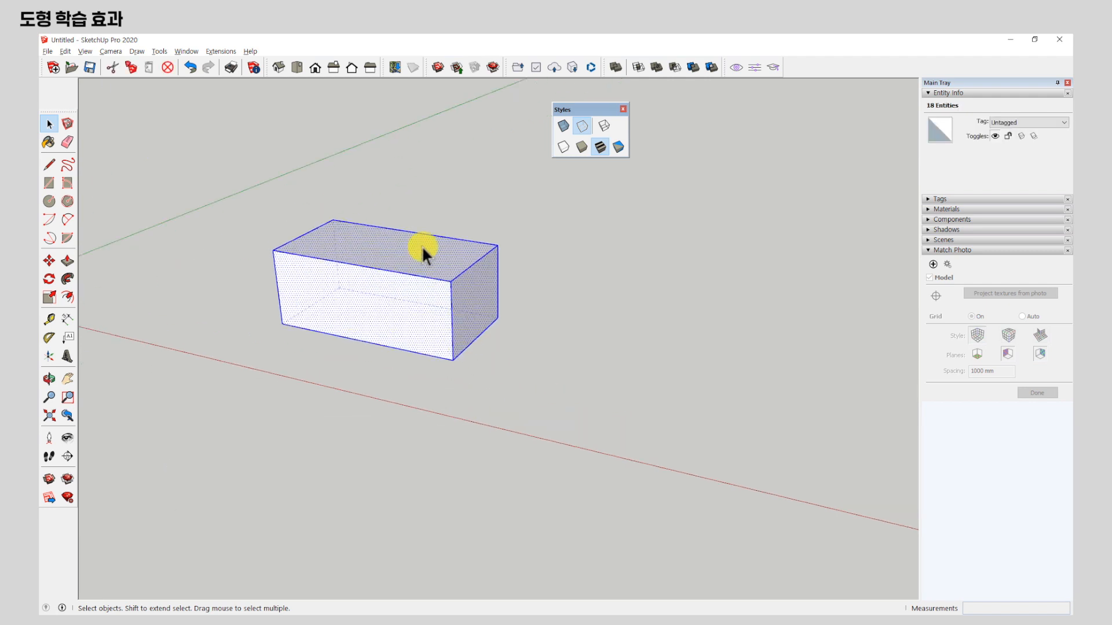
right_click(422, 247)
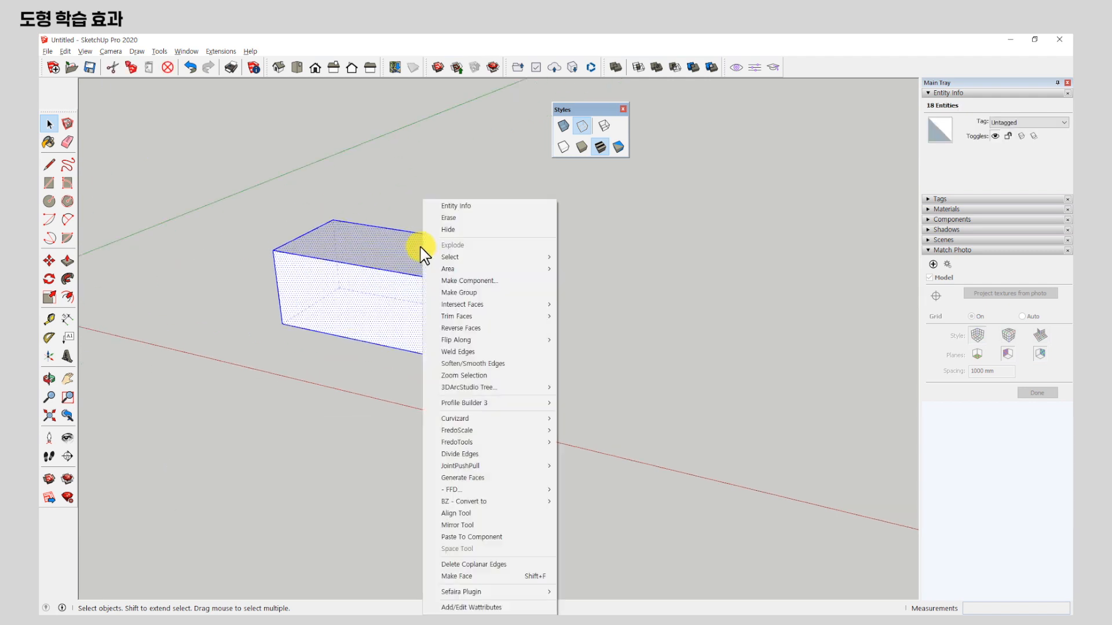
left_click(523, 291)
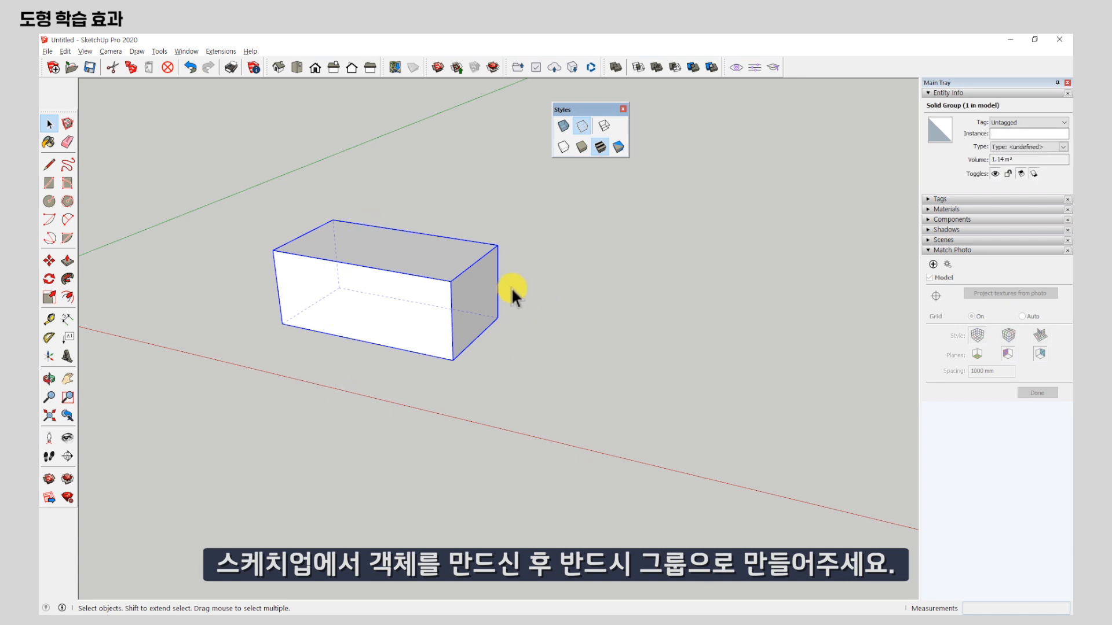
Copy the box group 1745 mm along the red axis so the copy sits end to end with the original.
left_click(49, 261)
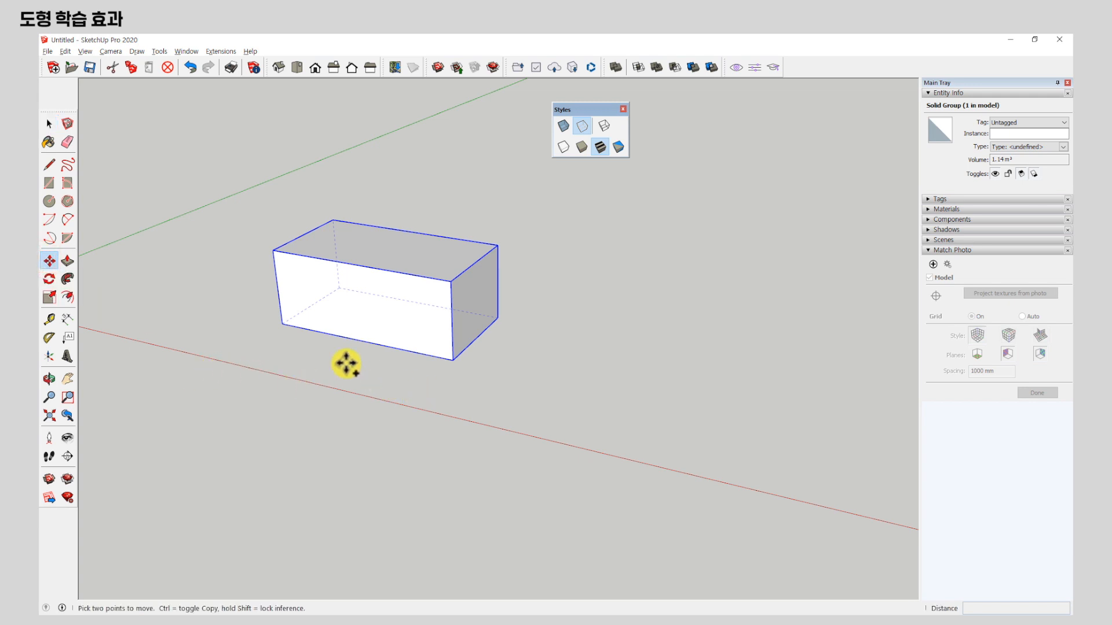
left_click(282, 324)
key("ctrl")
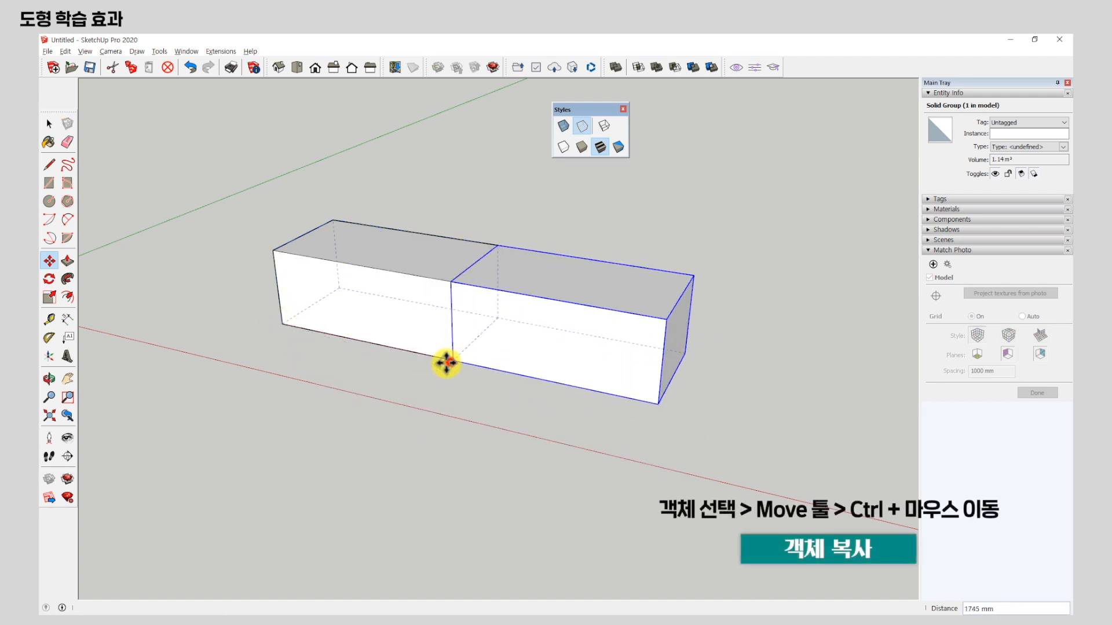
left_click(450, 361)
scroll(405, 363, "down", 3)
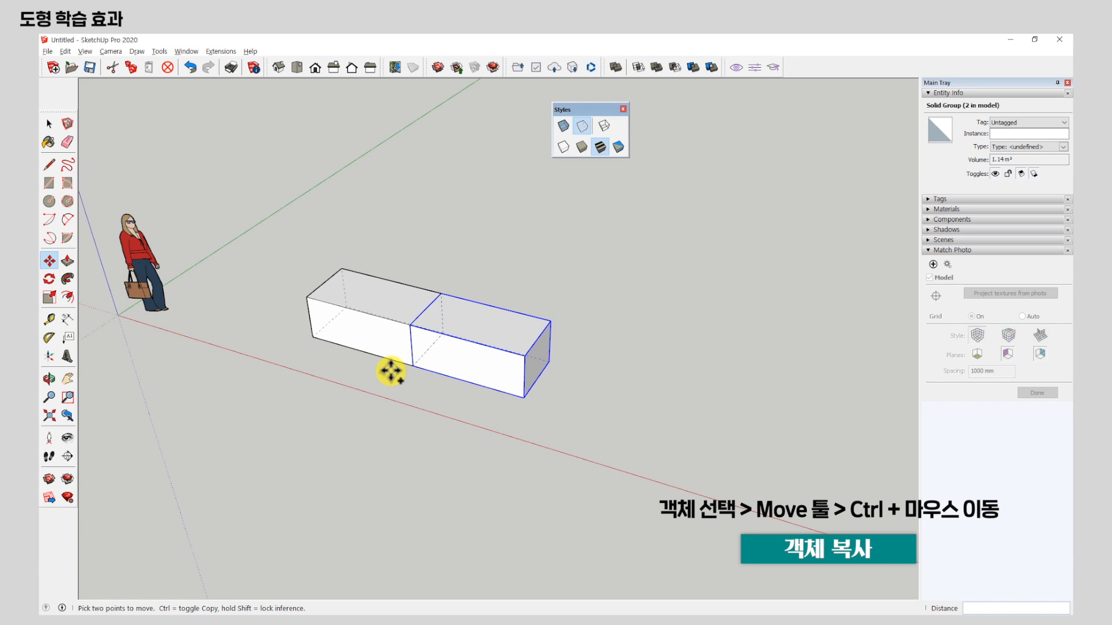
Place two more end-to-end copies of the box to complete a bottom row of four.
left_click(412, 366)
key("ctrl")
left_click(523, 397)
left_click(522, 397)
key("ctrl")
left_click(649, 430)
key("space")
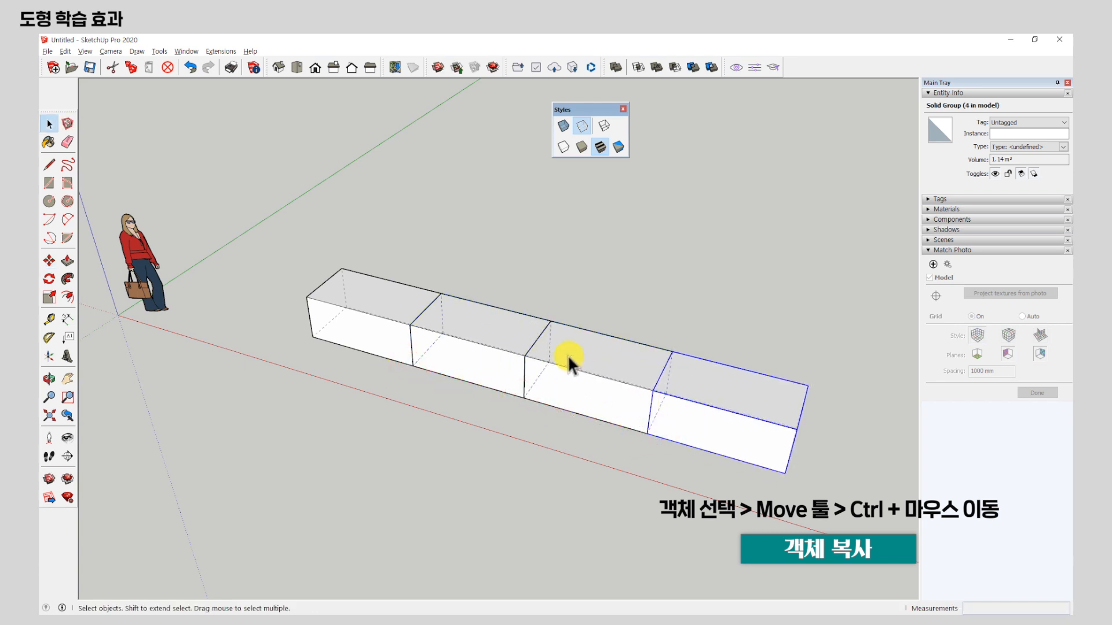
Copy the box three times onto the bottom row, centring each copy over a joint to form a second row.
key("m")
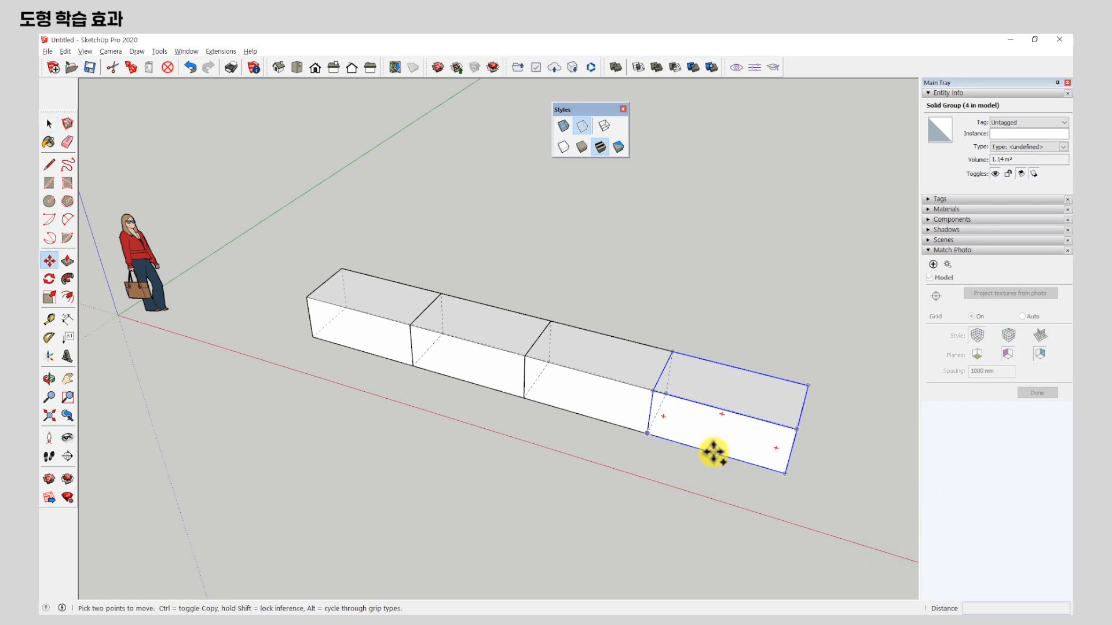
left_click(713, 452)
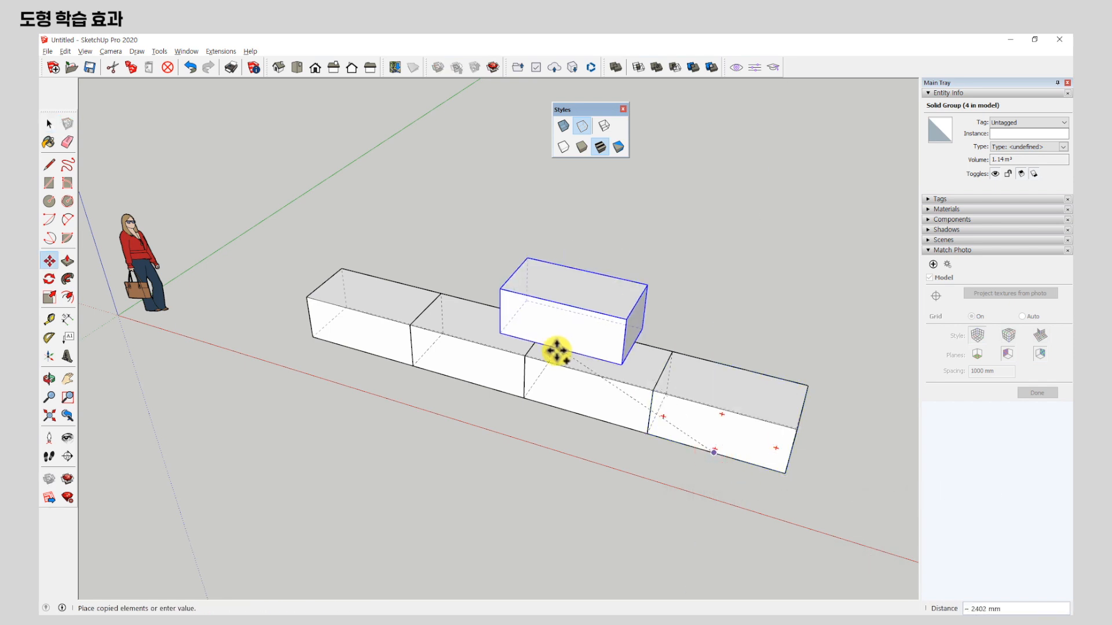
left_click(528, 362)
left_click(525, 356, "ctrl")
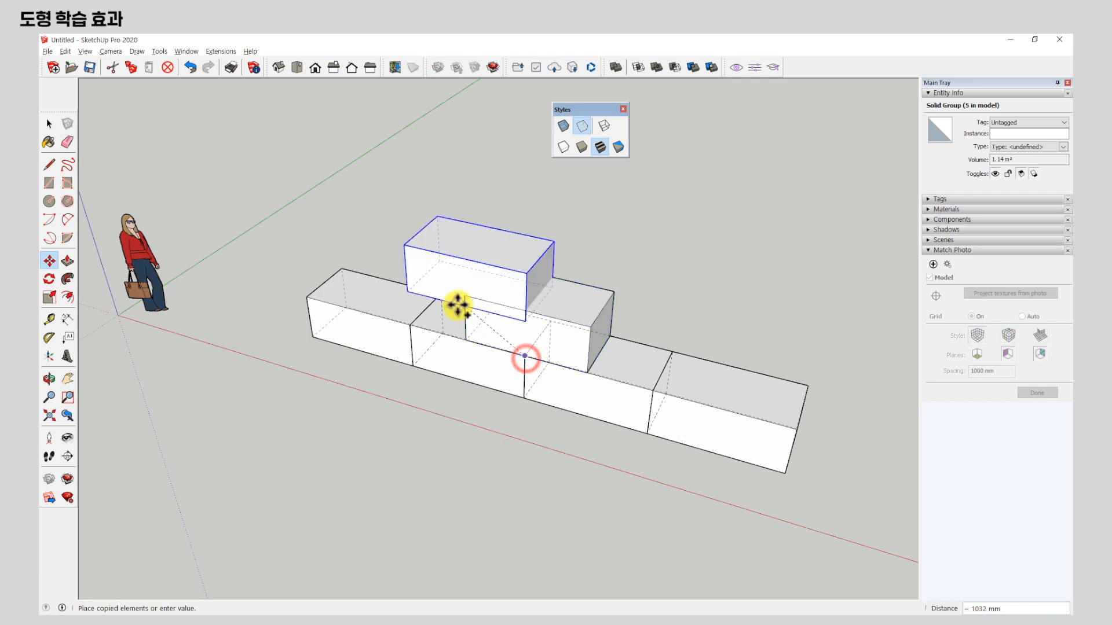
left_click(410, 326)
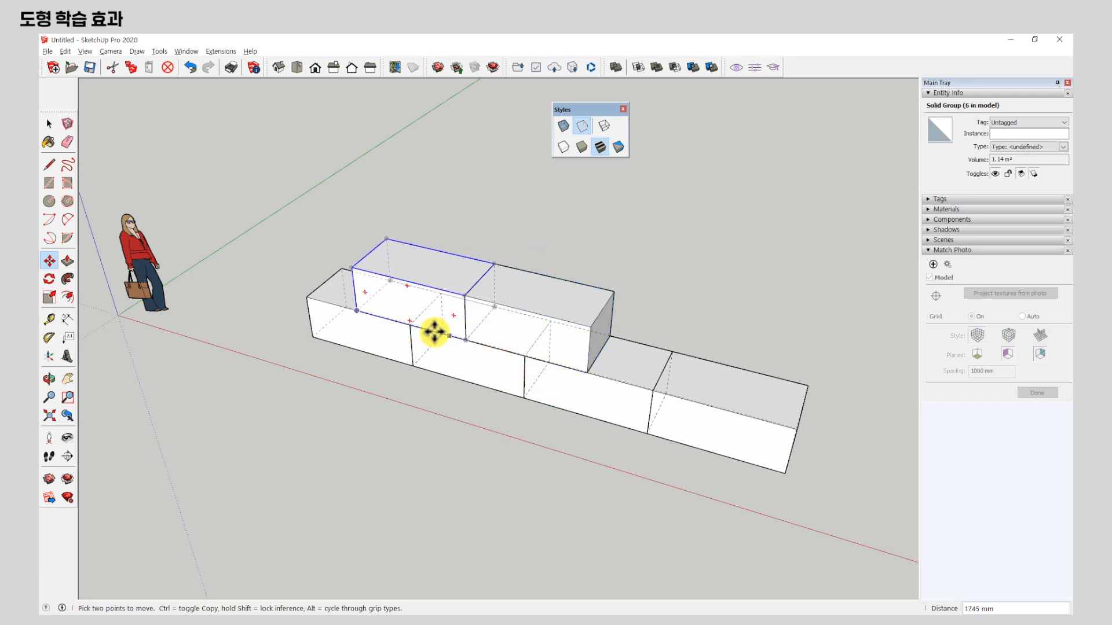
left_click(410, 325)
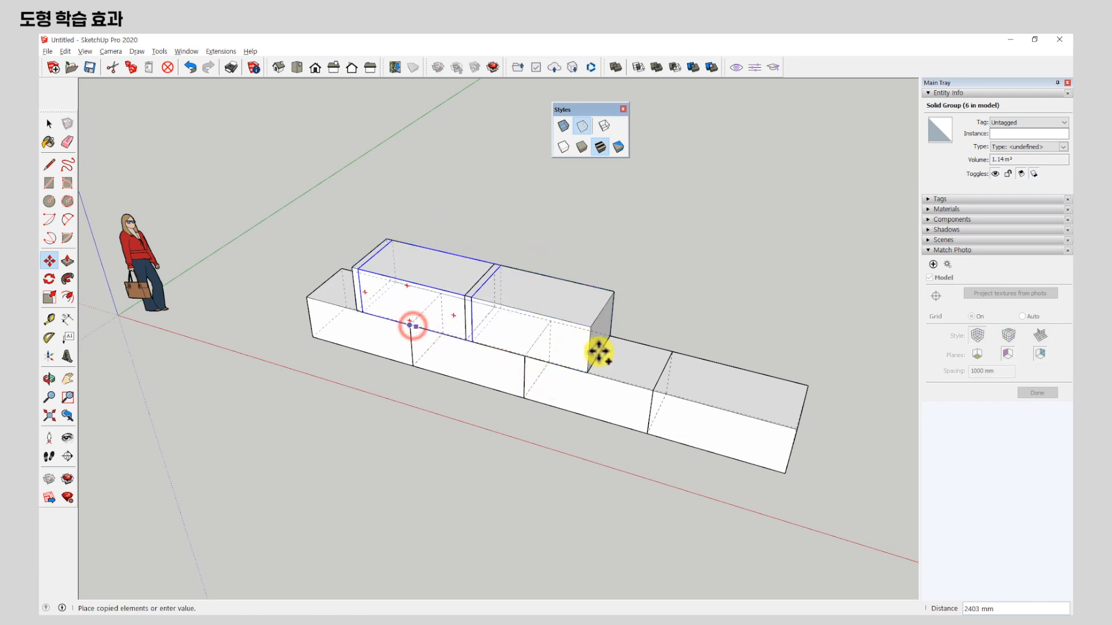
left_click(650, 389)
key("space")
Copy the box twice onto the second row, centring each copy over a joint to form a third row.
key("m")
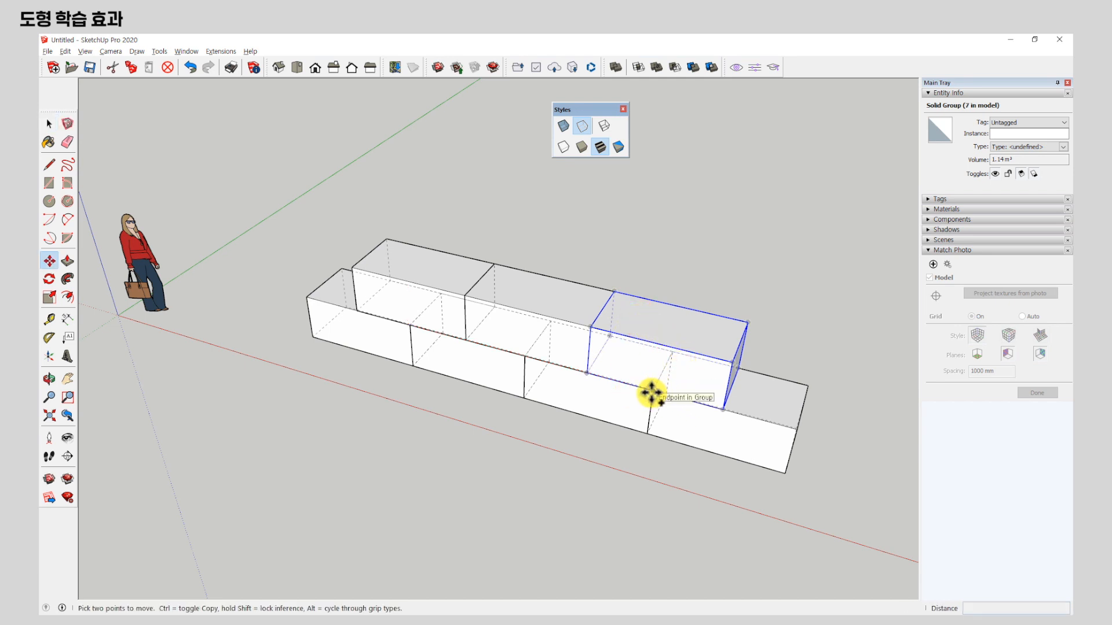
key("ctrl")
left_click(653, 391)
left_click(591, 325)
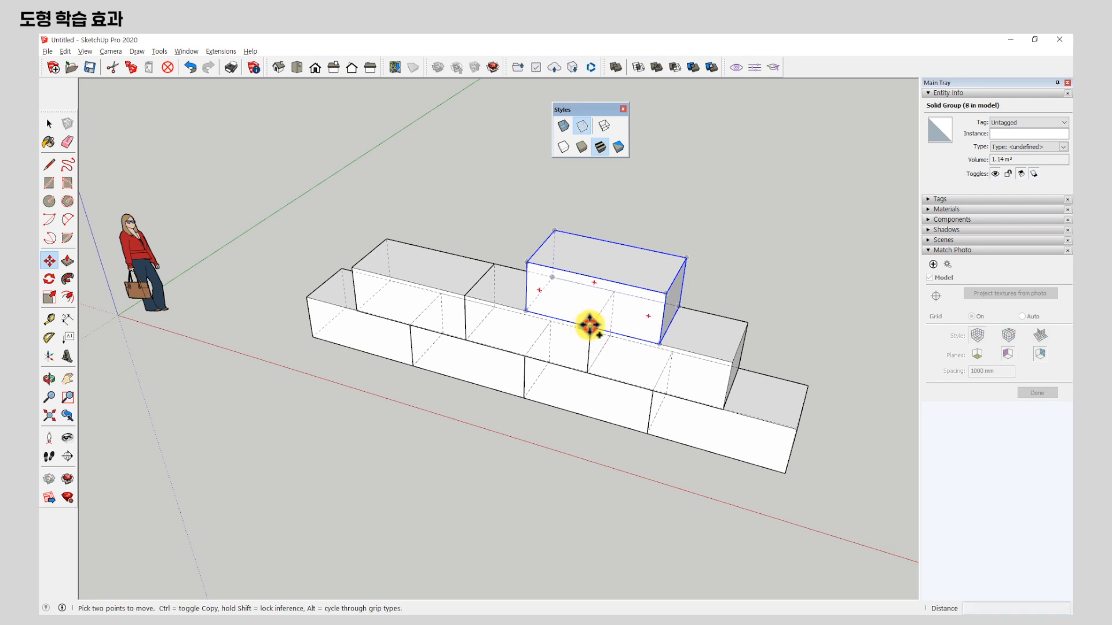
left_click(591, 324)
left_click(465, 296)
Copy one more box onto the third row, centred over the joint, to top off the stack.
key("ctrl")
left_click(465, 295)
left_click(528, 265)
key("space")
Select five boxes across the stacked rows together and clear the selection.
scroll(450, 353, "down", 2)
middle_click_drag(594, 368, 400, 425)
left_click(405, 418)
left_click(457, 388, "shift")
left_click(582, 356, "shift")
left_click(563, 314, "shift")
left_click(504, 291, "ctrl")
middle_click_drag(410, 377, 518, 405)
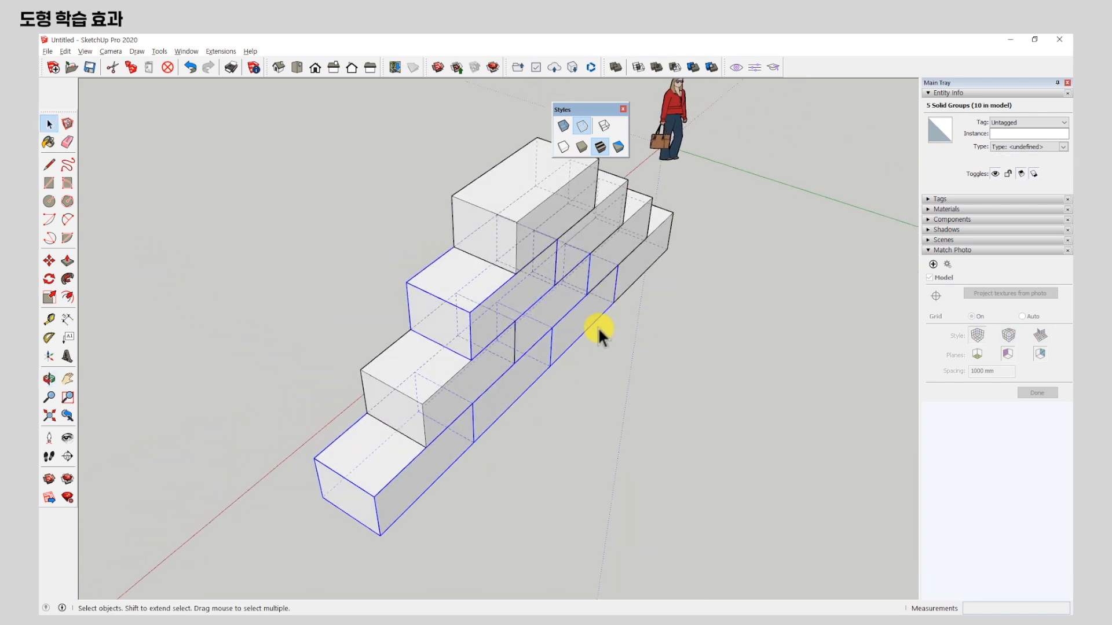
left_click(660, 394)
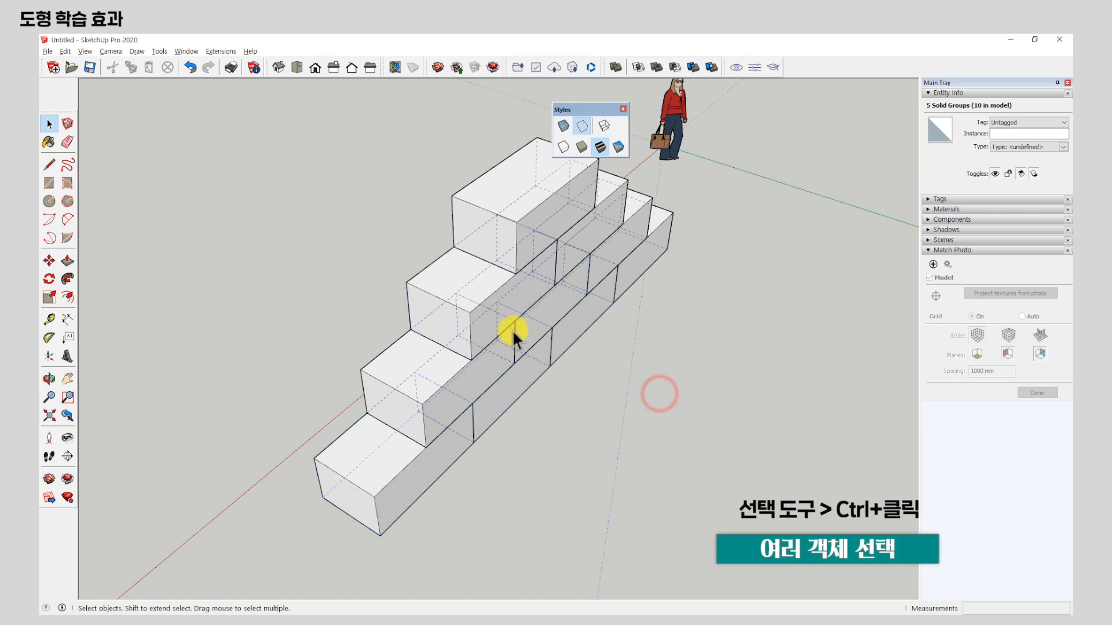
Select four boxes from different rows of the stack together.
left_click(526, 293, "ctrl")
left_click(517, 374, "ctrl")
left_click(490, 363, "ctrl")
left_click(454, 443, "ctrl")
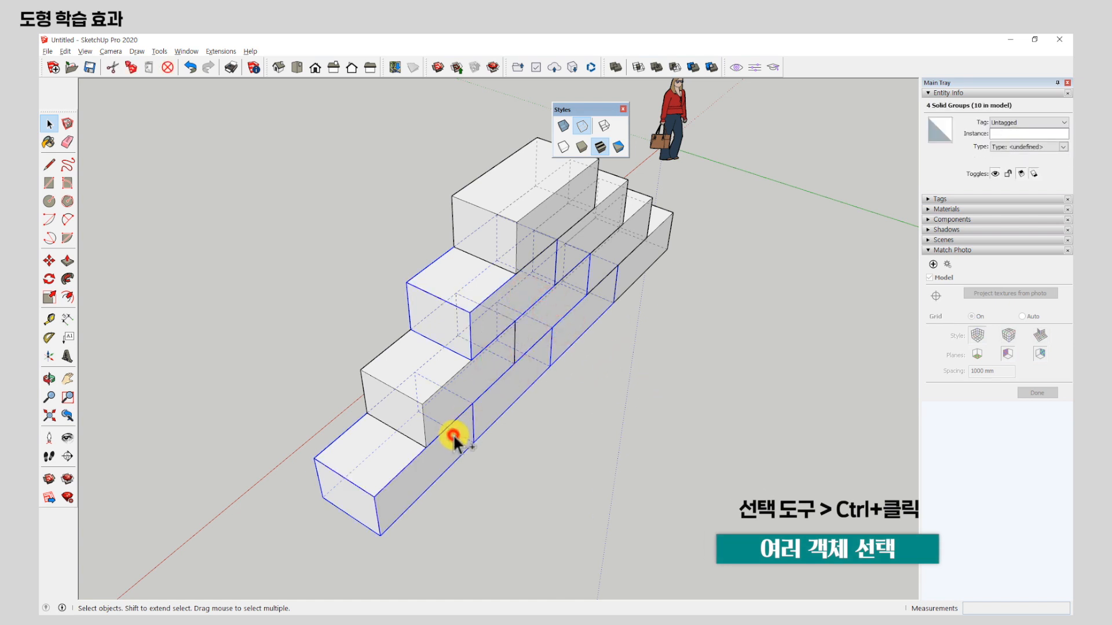
Complete the selection of six boxes in the lower three rows and copy them 920 mm sideways against the stack, then clear the selection.
left_click(444, 398, "ctrl")
left_click(50, 260)
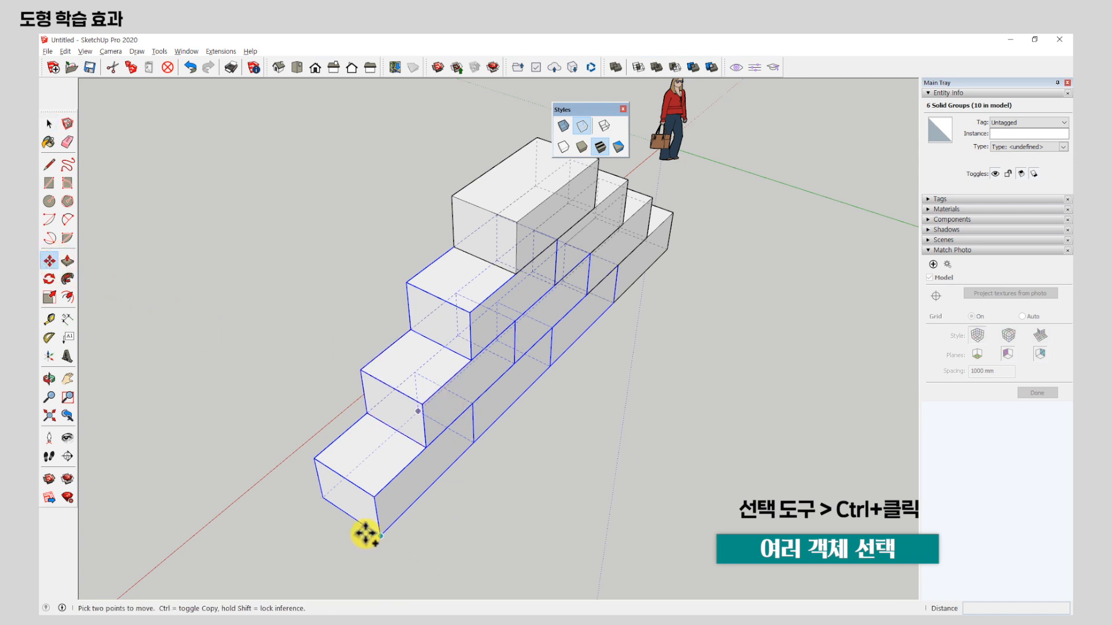
left_click(322, 497)
key("ctrl")
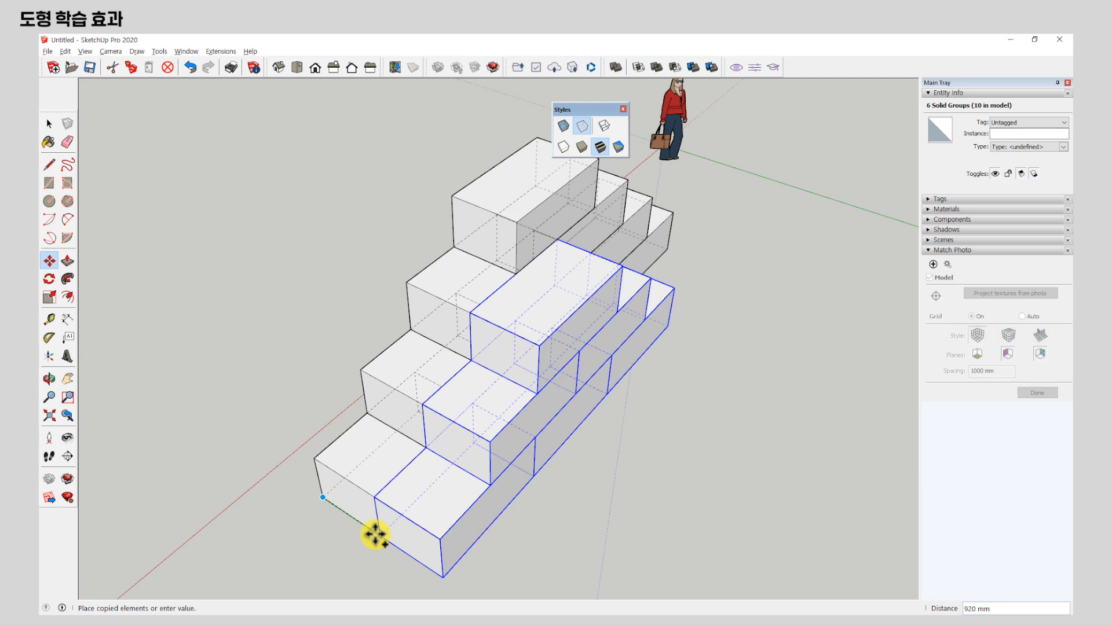
left_click(375, 533)
middle_click_drag(409, 509, 531, 385)
key("space")
left_click(710, 297)
scroll(539, 376, "up", 2)
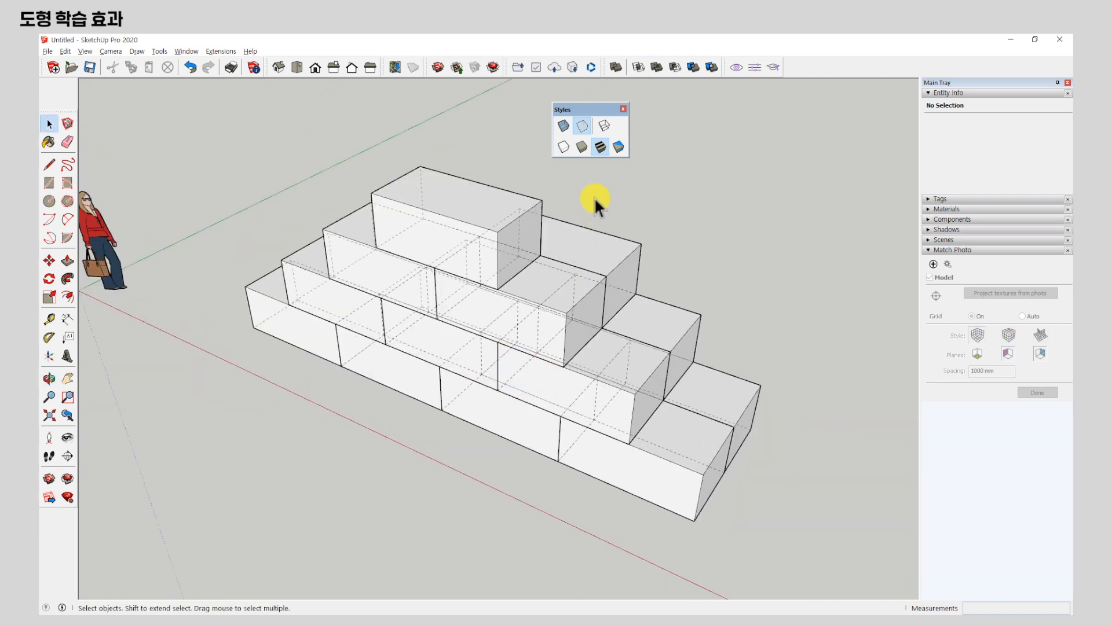
Turn off the Back Edges display style for the stacked boxes.
left_click(582, 125)
middle_click_drag(583, 196, 684, 446)
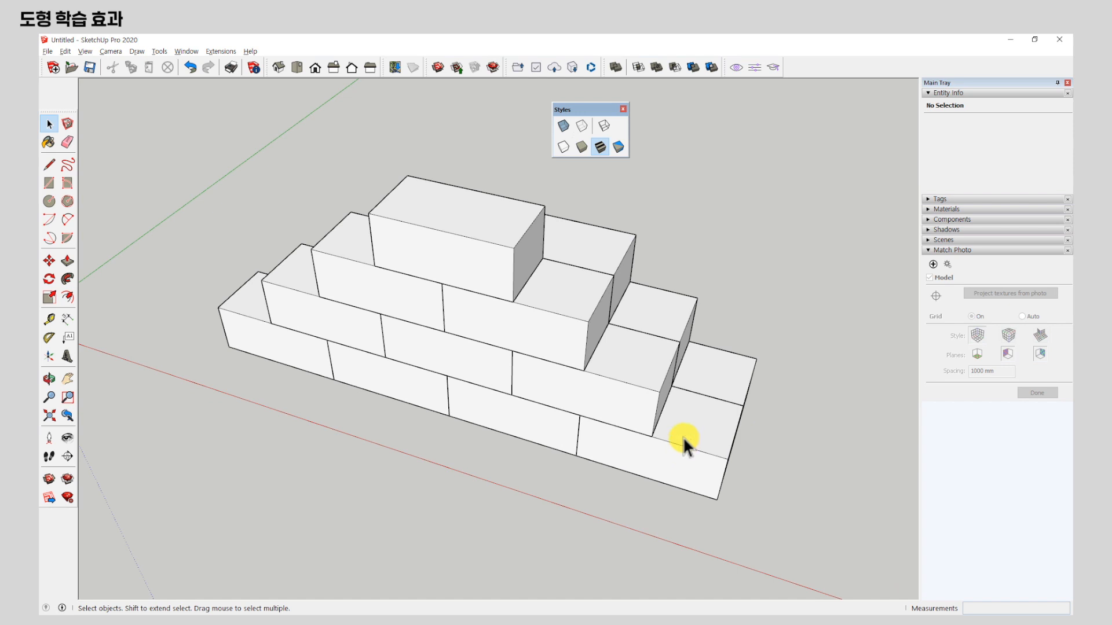
middle_click_drag(683, 437, 555, 342)
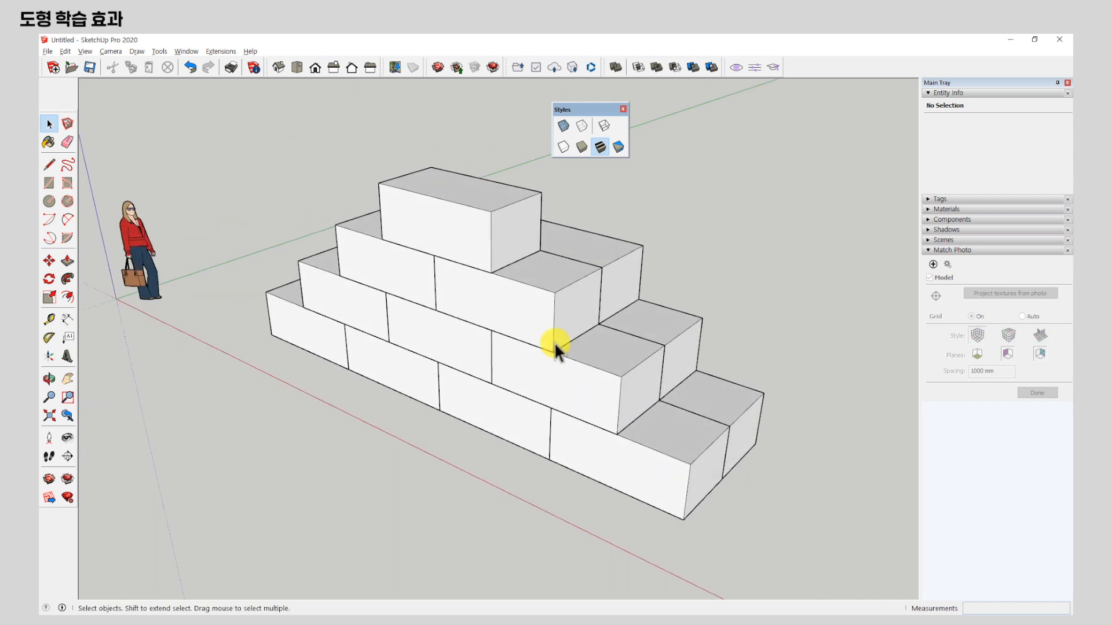
double_click(452, 219)
middle_click_drag(460, 254, 575, 285)
scroll(466, 223, "up", 3)
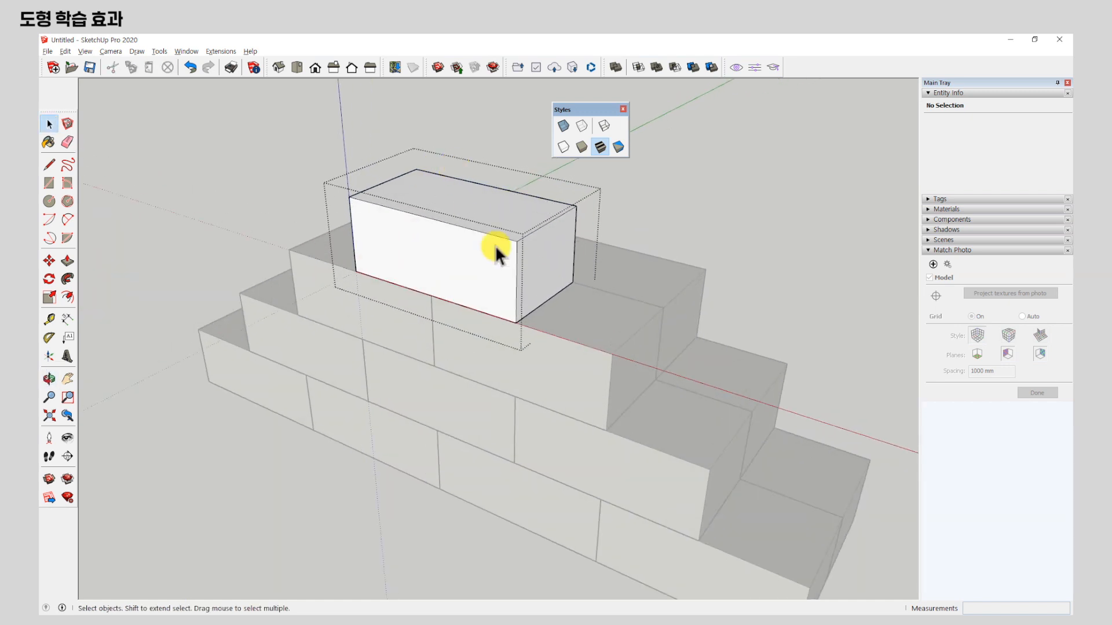
left_click(720, 191)
scroll(422, 244, "down", 5)
Copy the topmost box of the stack to a free spot beside the stack.
left_click(457, 221)
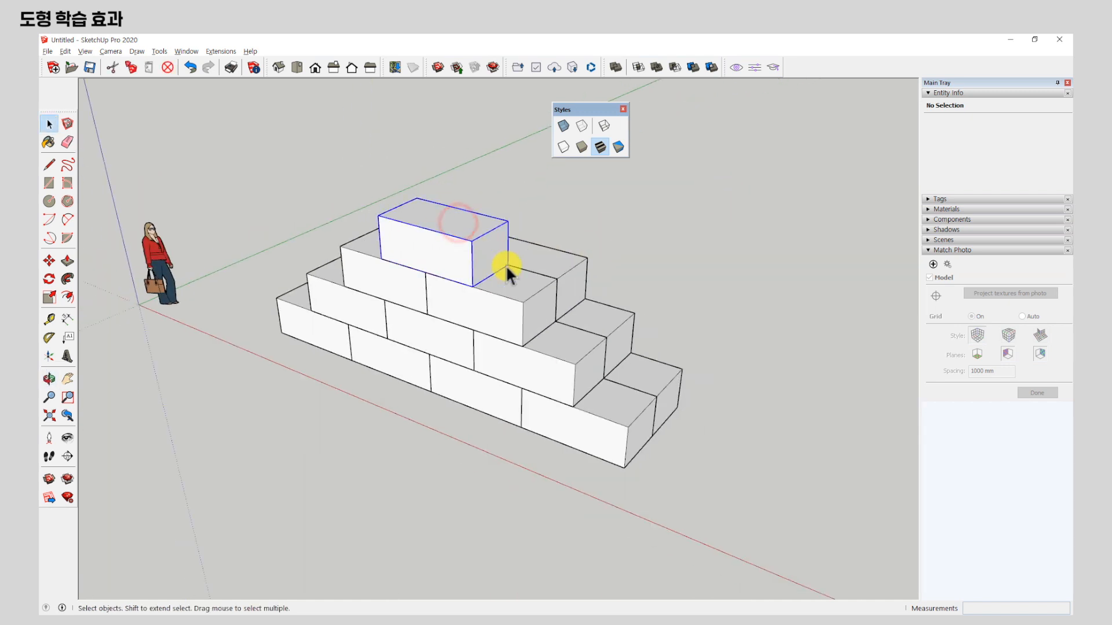
key("m")
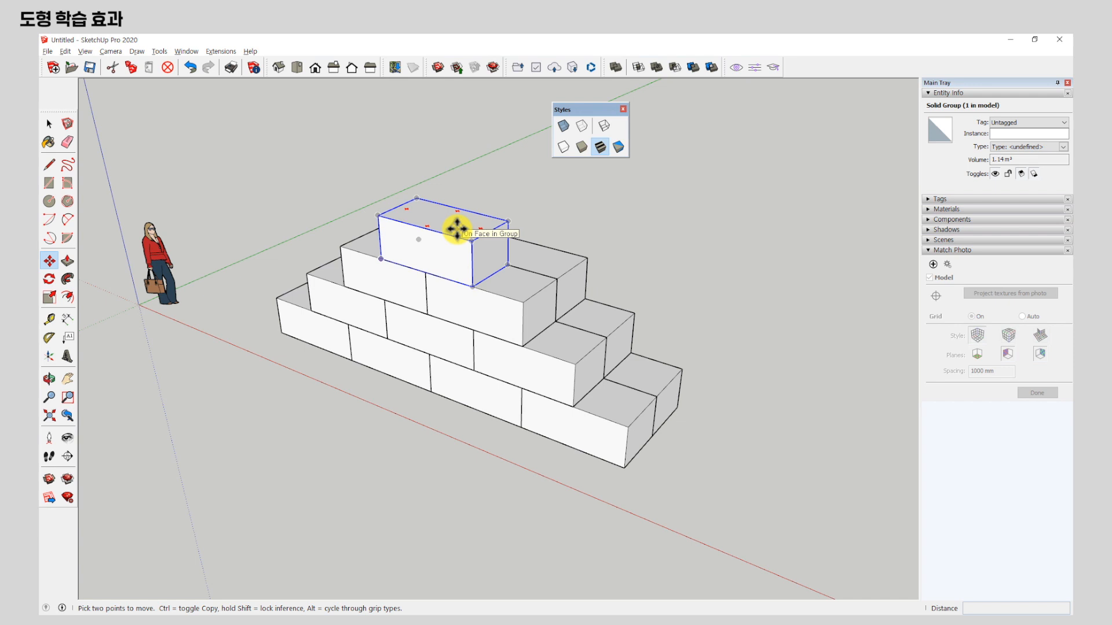
left_click(457, 229)
key("ctrl")
left_click(783, 300)
key("space")
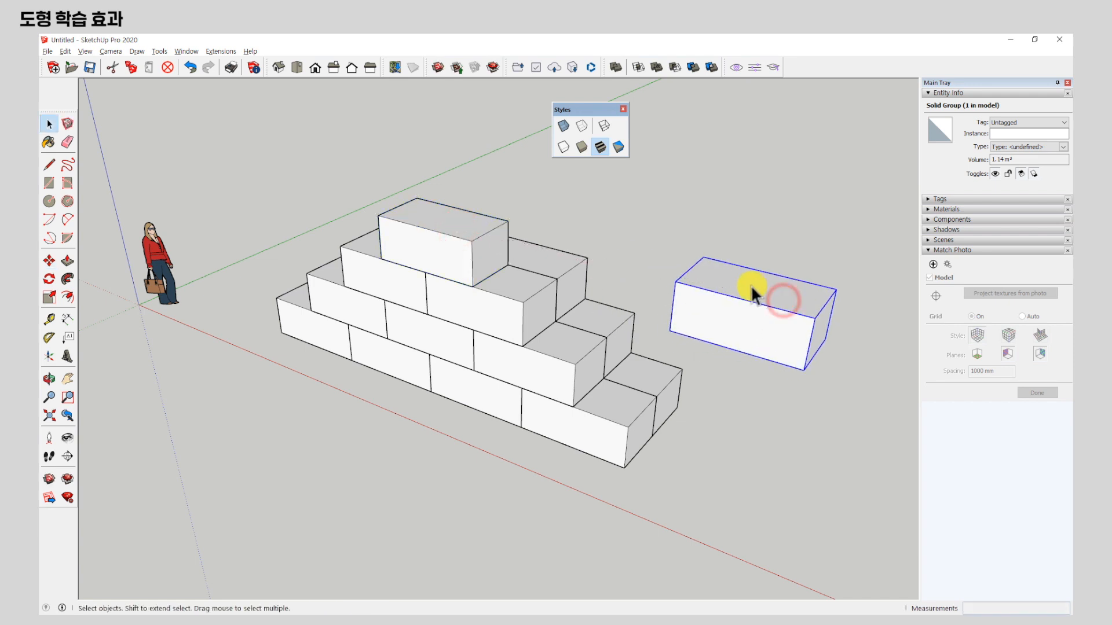
Open the separate box's group for editing and select its front, top and end faces together.
double_click(750, 286)
middle_click_drag(754, 344, 630, 310, "shift")
scroll(630, 310, "up", 3)
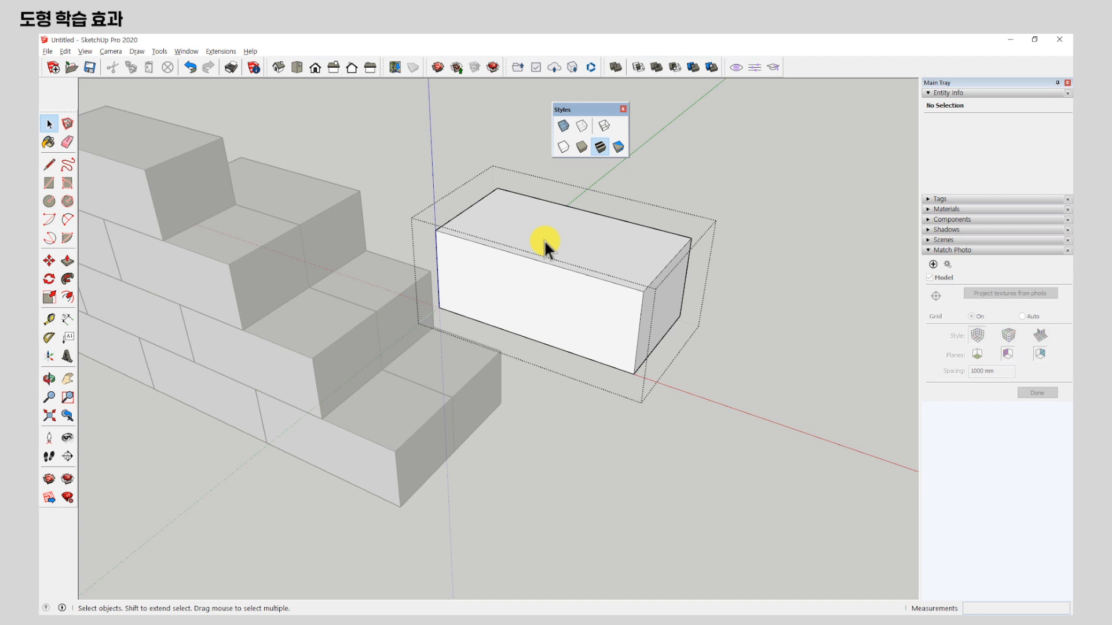
left_click(555, 311, "ctrl")
left_click(613, 233, "ctrl")
left_click(653, 300, "ctrl")
Add the three remaining faces of the box, including its back and underside, to the selection.
middle_click_drag(429, 269, 608, 211)
scroll(665, 154, "up", 5)
left_click(606, 243, "ctrl")
scroll(441, 442, "down", 4)
middle_click_drag(442, 442, 904, 339)
scroll(451, 280, "up", 1)
left_click(438, 282, "ctrl")
middle_click_drag(438, 283, 699, 408)
left_click(440, 374, "ctrl")
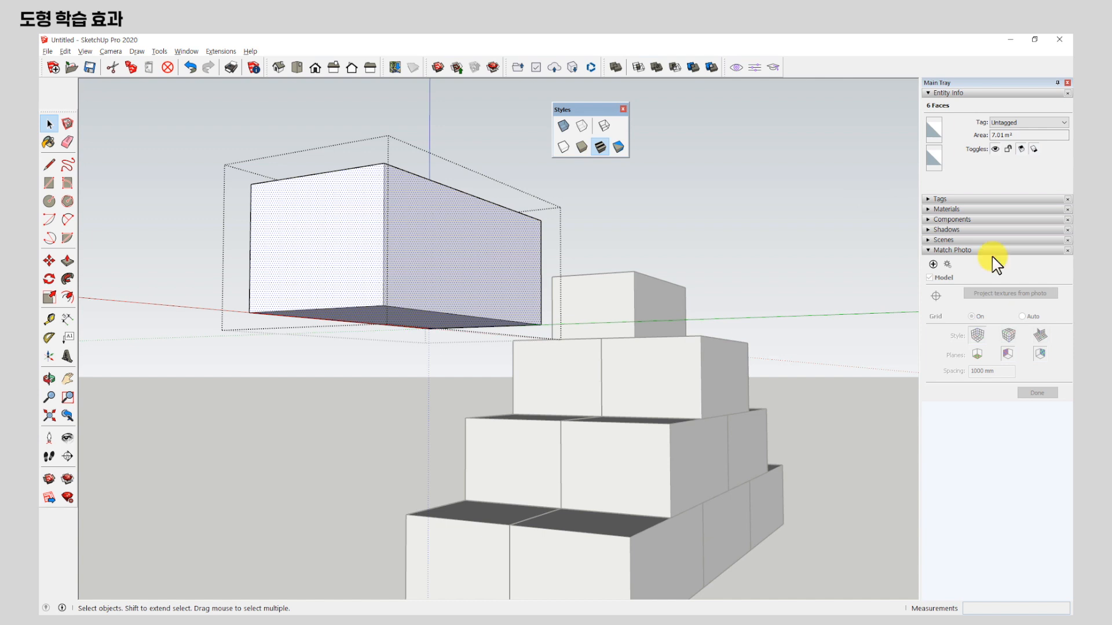
Clear the face selection and close the separate box's group.
left_click(731, 206)
scroll(603, 238, "down", 5)
middle_click_drag(477, 250, 381, 428)
middle_click_drag(885, 329, 294, 324)
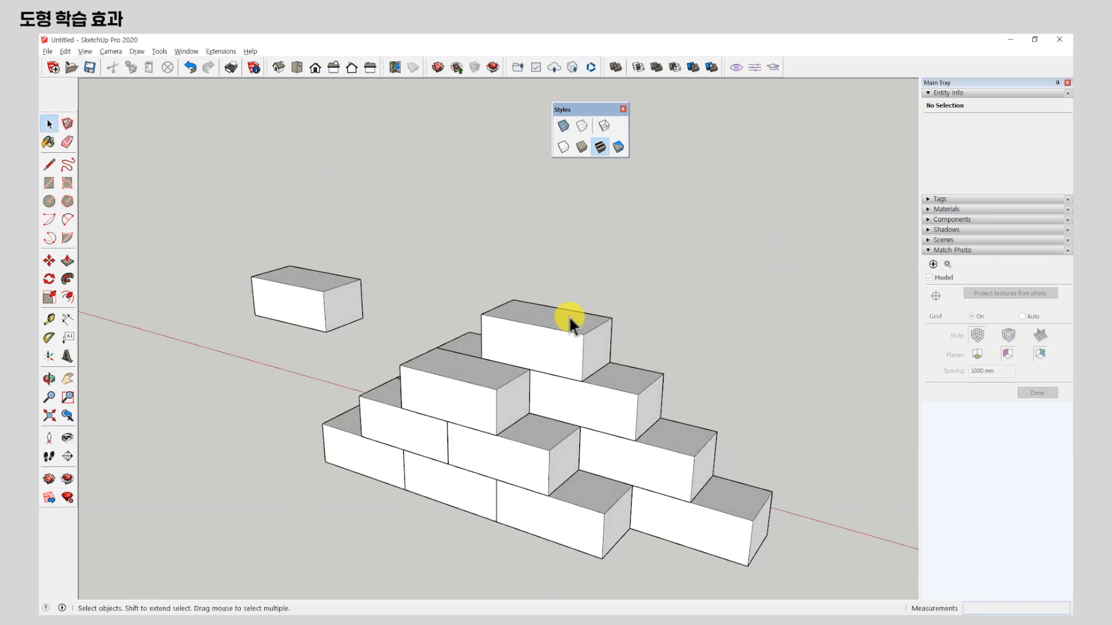
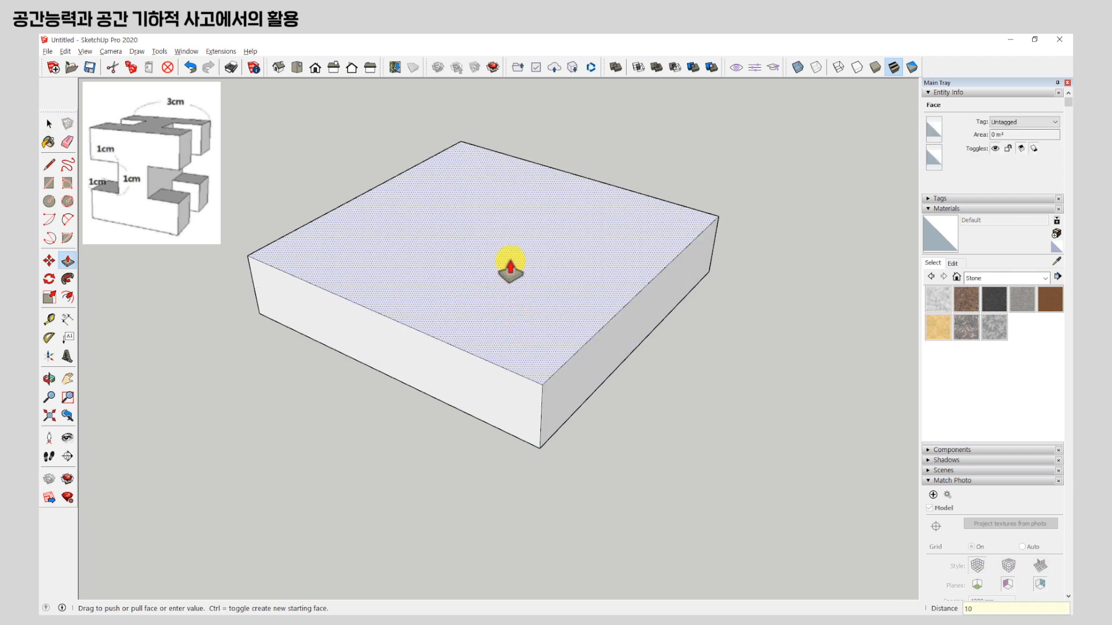
Push/pull the square face up by 10 mm into a cube and group all of its geometry.
key("Return")
key("space")
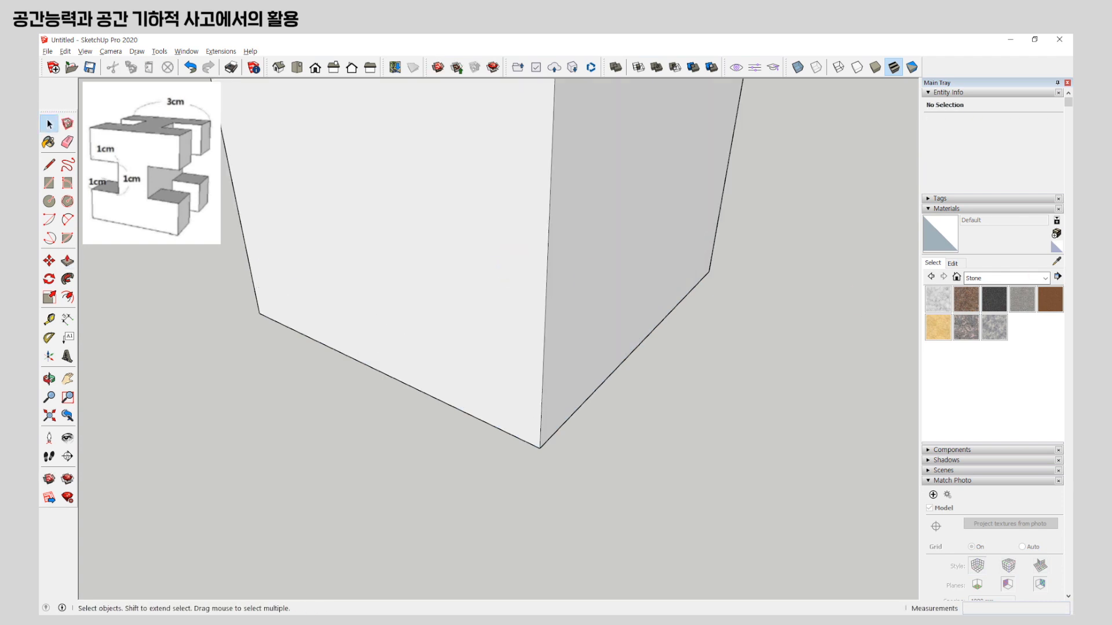
key("shift+z")
triple_click(499, 268)
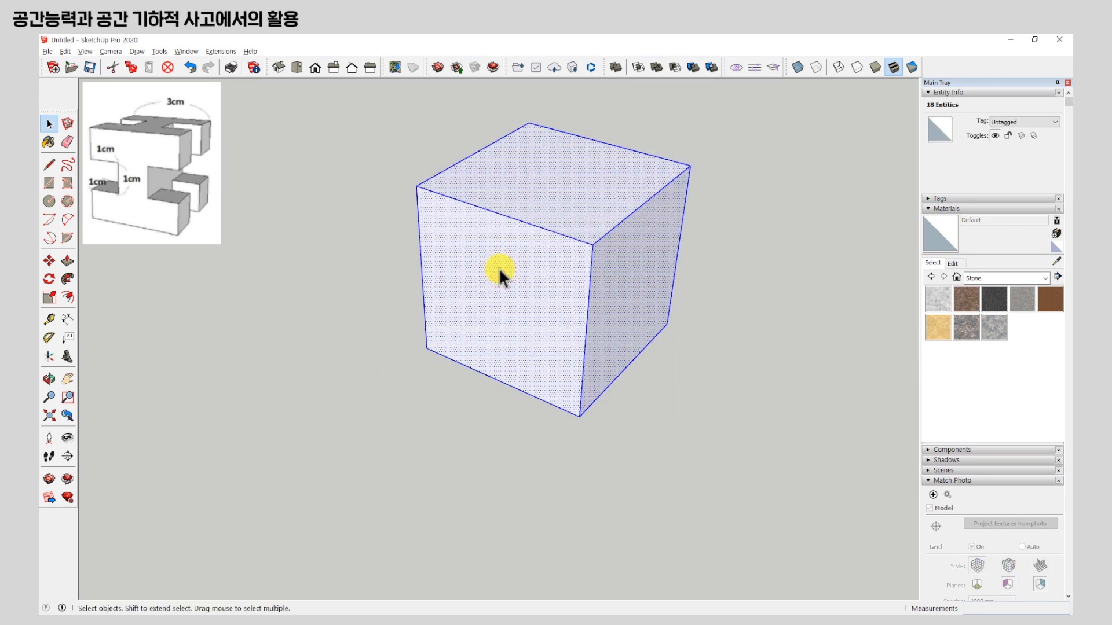
right_click(499, 268)
left_click(546, 295)
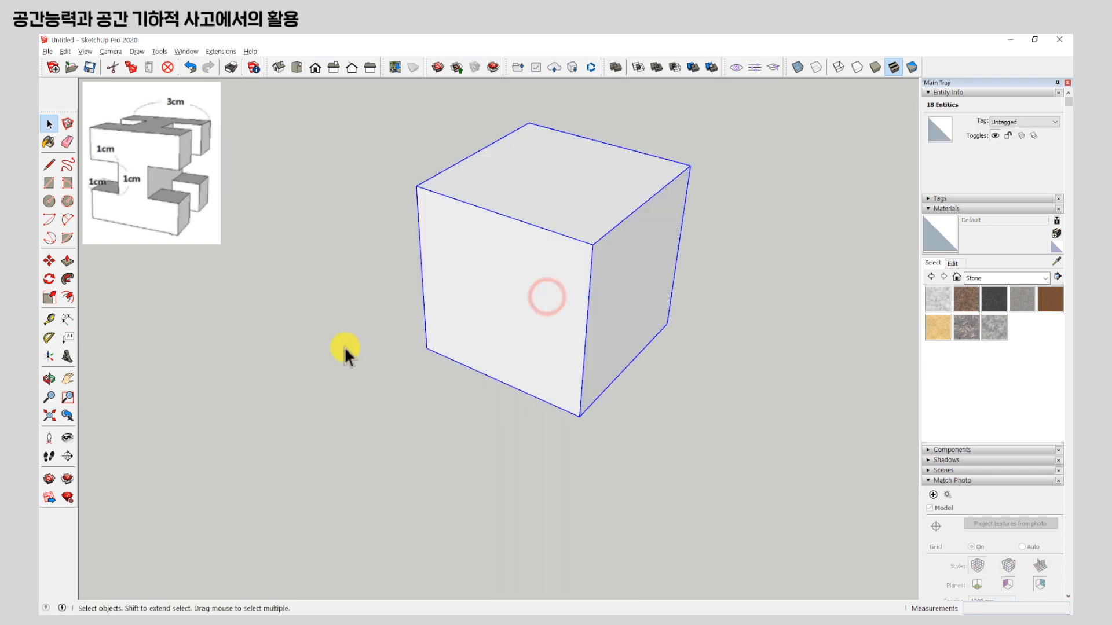
Copy the cube twice along its front edge, 10 mm each time, to form a row of three adjoining cubes.
scroll(345, 347, "down", 3)
middle_click_drag(365, 343, 509, 377)
key("m")
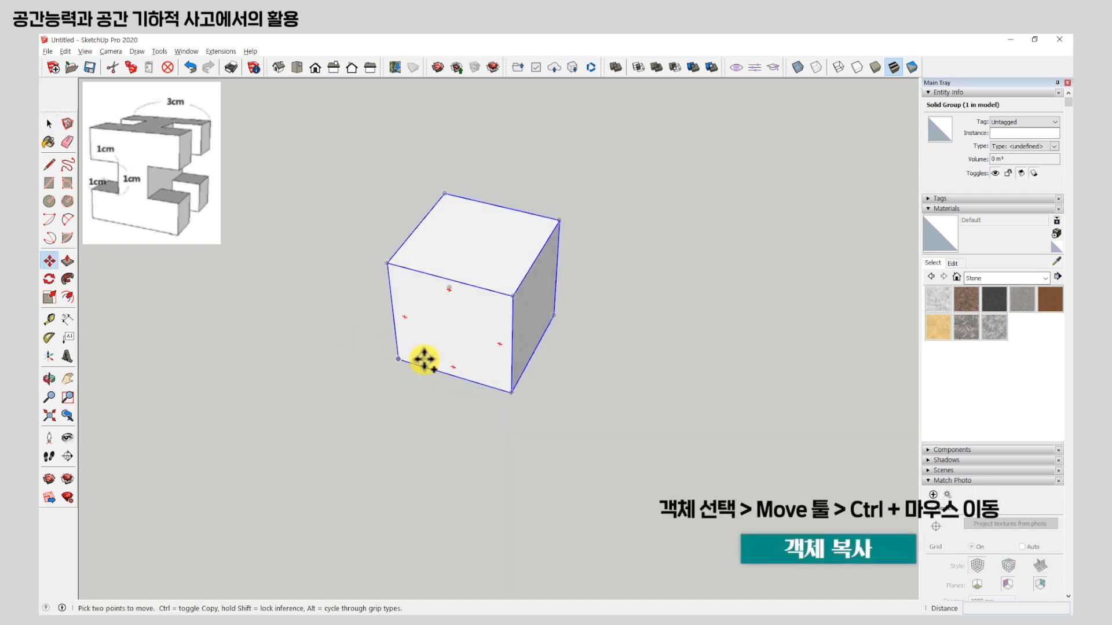
left_click(398, 359)
key("ctrl")
left_click(516, 390)
left_click(511, 392)
key("ctrl")
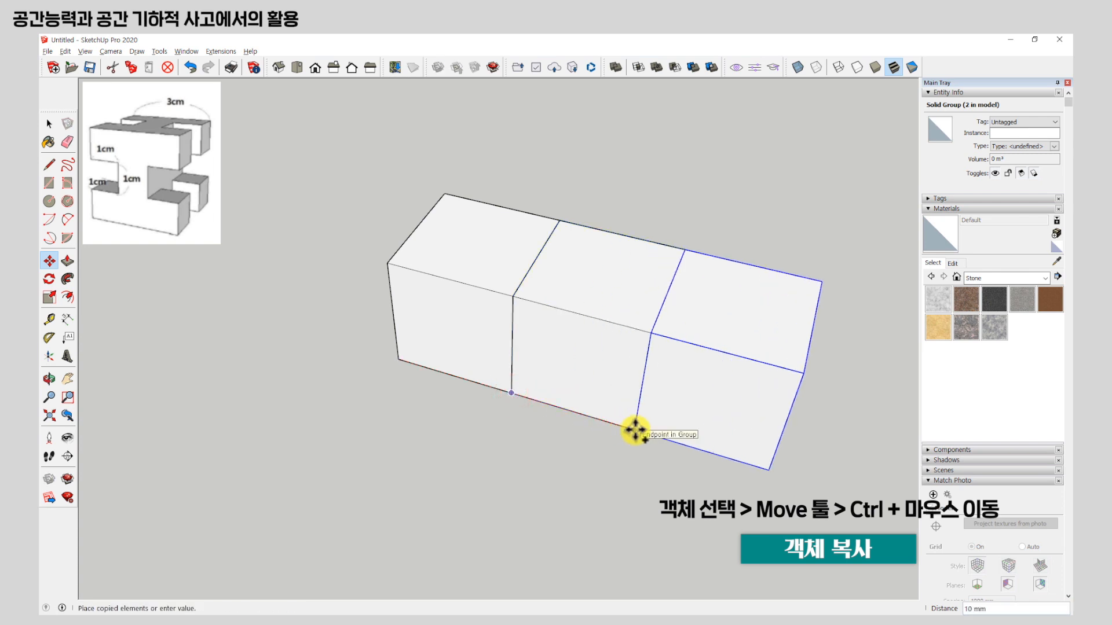
left_click(635, 430)
Copy the middle cube of the row 10 mm backward so that it adjoins the row's rear side.
middle_click_drag(571, 318, 533, 384)
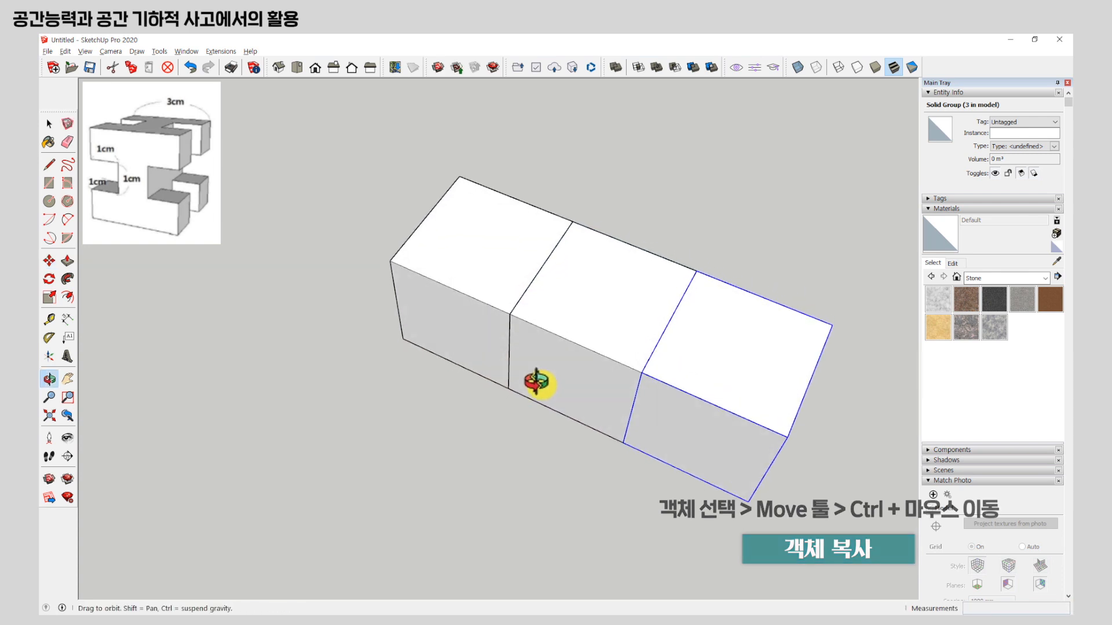
key("space")
left_click(628, 323)
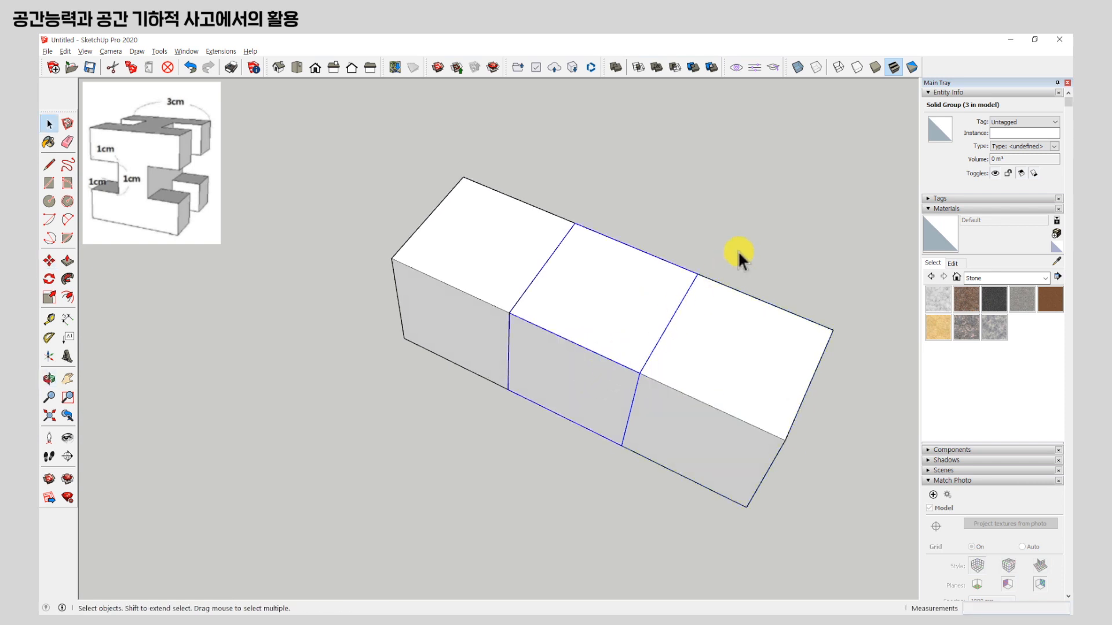
key("m")
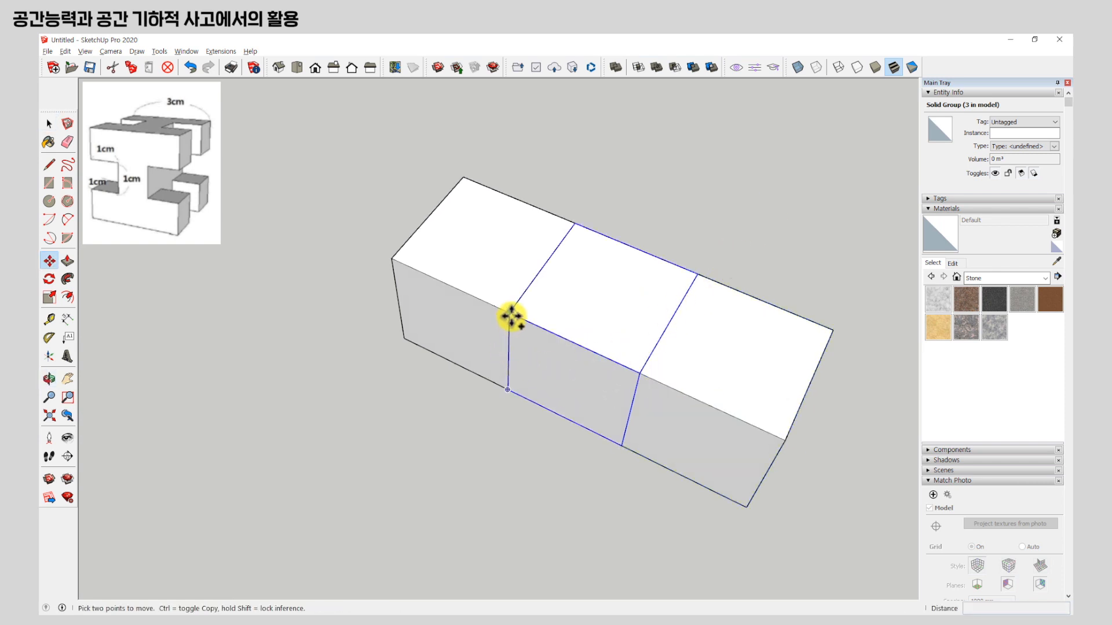
left_click(509, 313)
key("ctrl")
left_click(573, 227)
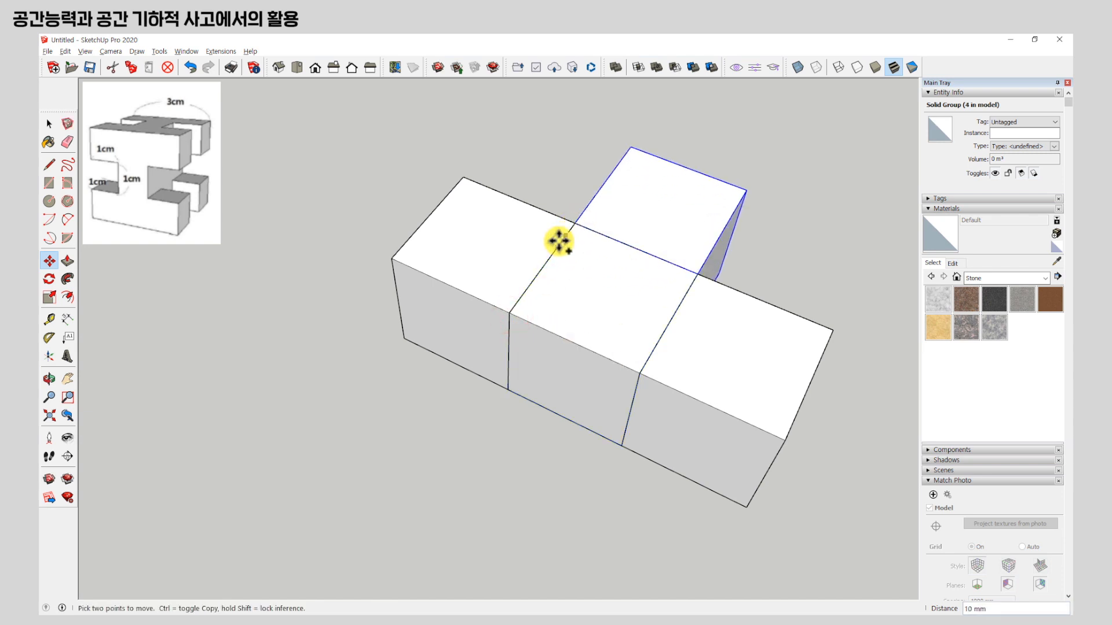
Copy the three front-row cubes together to the far side of the rear cube, completing an H-shaped layer.
key("space")
left_click(477, 228)
left_click(620, 311, "ctrl")
left_click(714, 357, "ctrl")
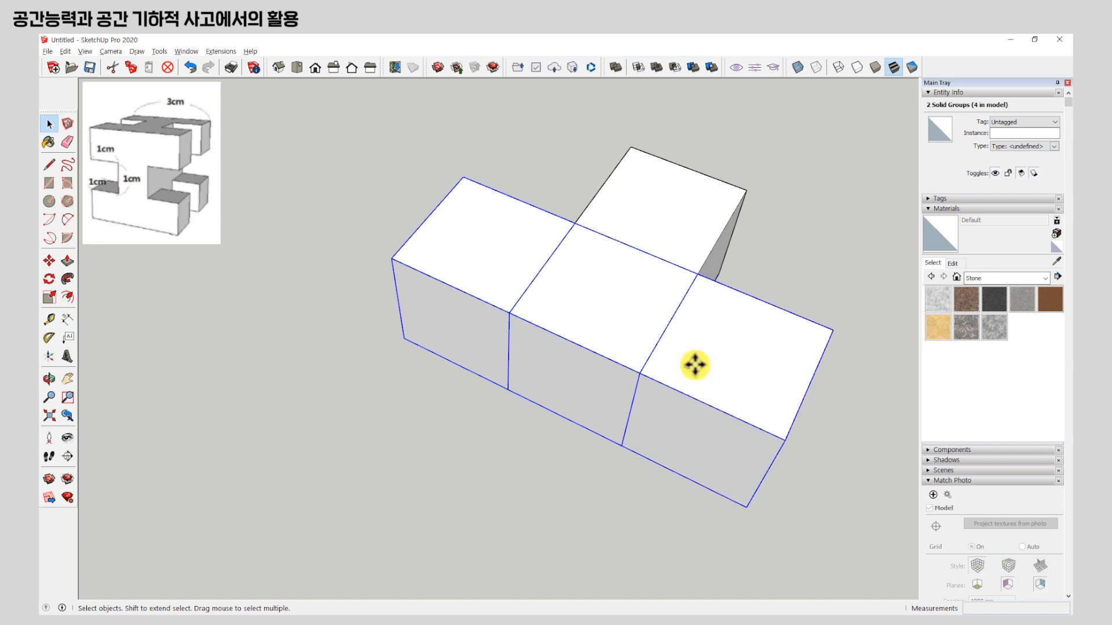
key("m")
left_click(639, 373)
key("ctrl")
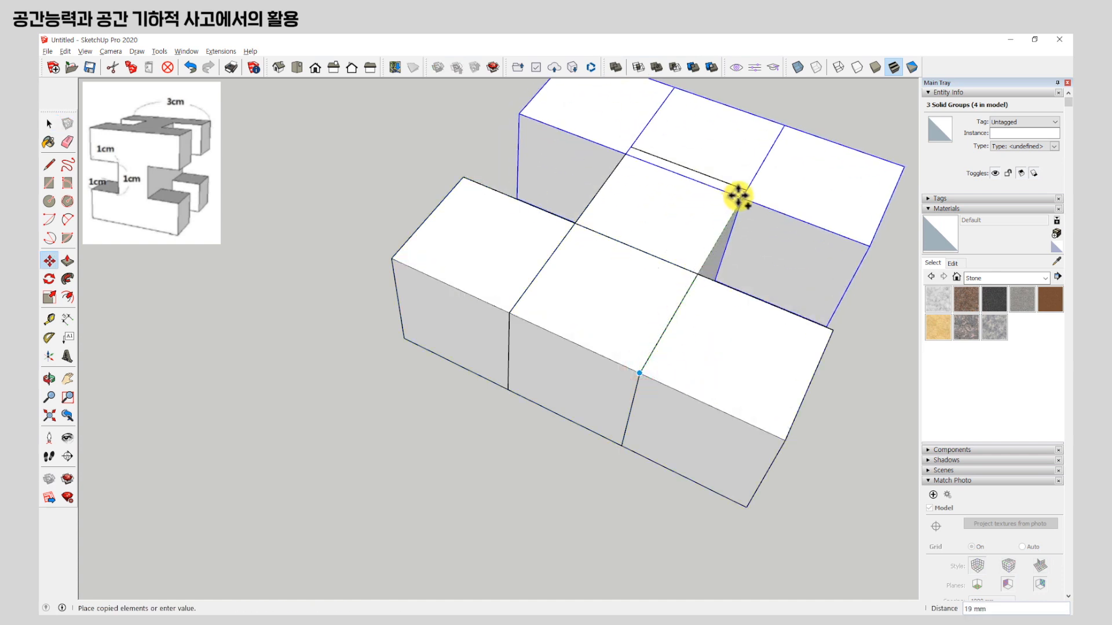
left_click(738, 193)
Select the three cubes forming the H's central bar from below and copy them down by one cube height.
middle_click_drag(550, 310, 559, 263)
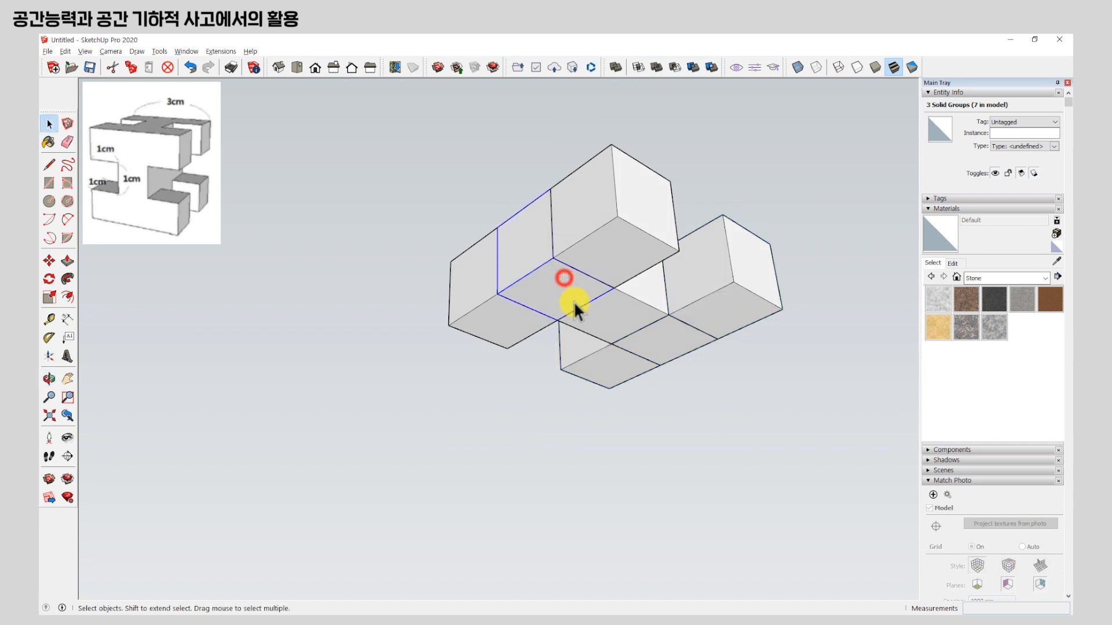
left_click(642, 348, "ctrl")
key("m")
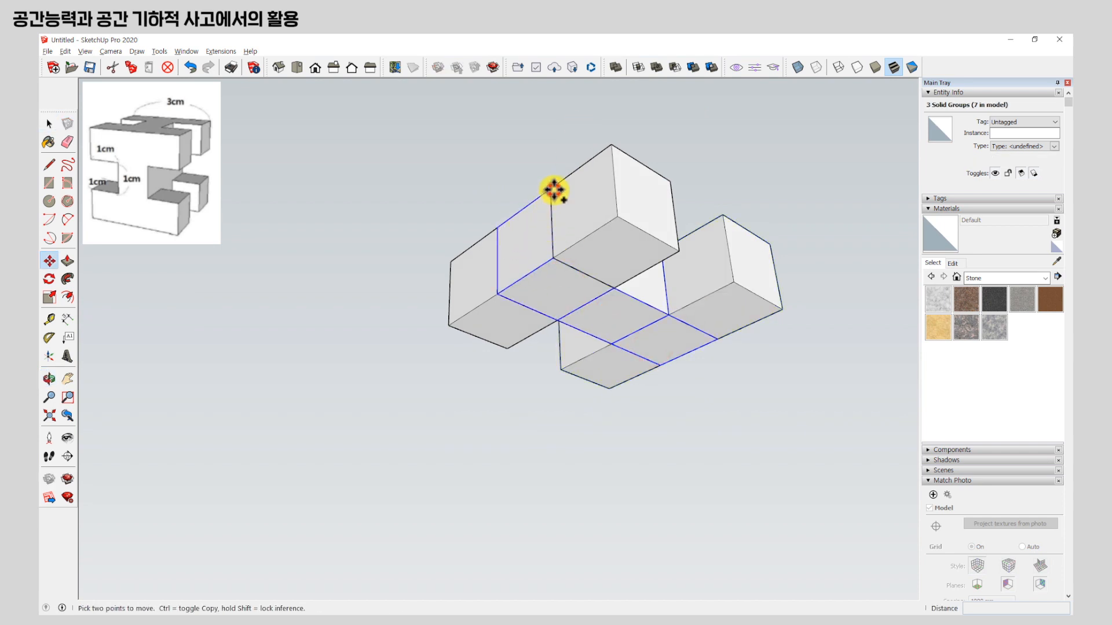
left_click(554, 190)
left_click(557, 256)
middle_click_drag(557, 256, 730, 372)
Copy the seven cubes of the H-shaped top layer beneath the middle bar to form the bottom layer.
key("space")
mouse_move(385, 200)
left_mouse_down()
mouse_move(717, 332)
mouse_move(835, 345)
left_mouse_up()
mouse_move(835, 345)
middle_mouse_down()
mouse_move(519, 385)
mouse_move(569, 385)
middle_mouse_up()
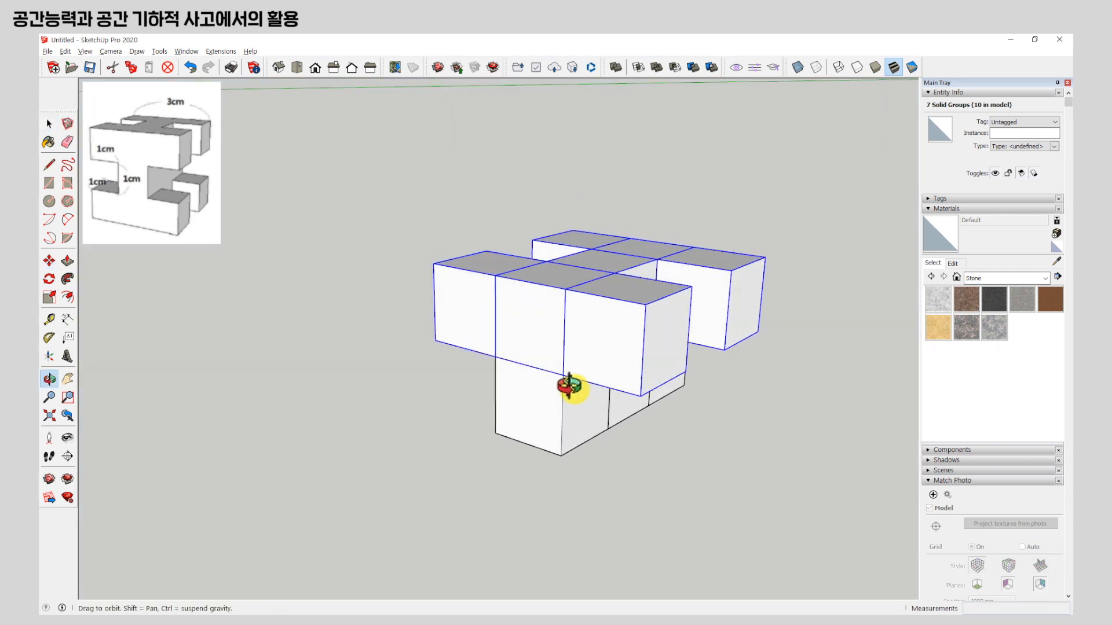
key("m")
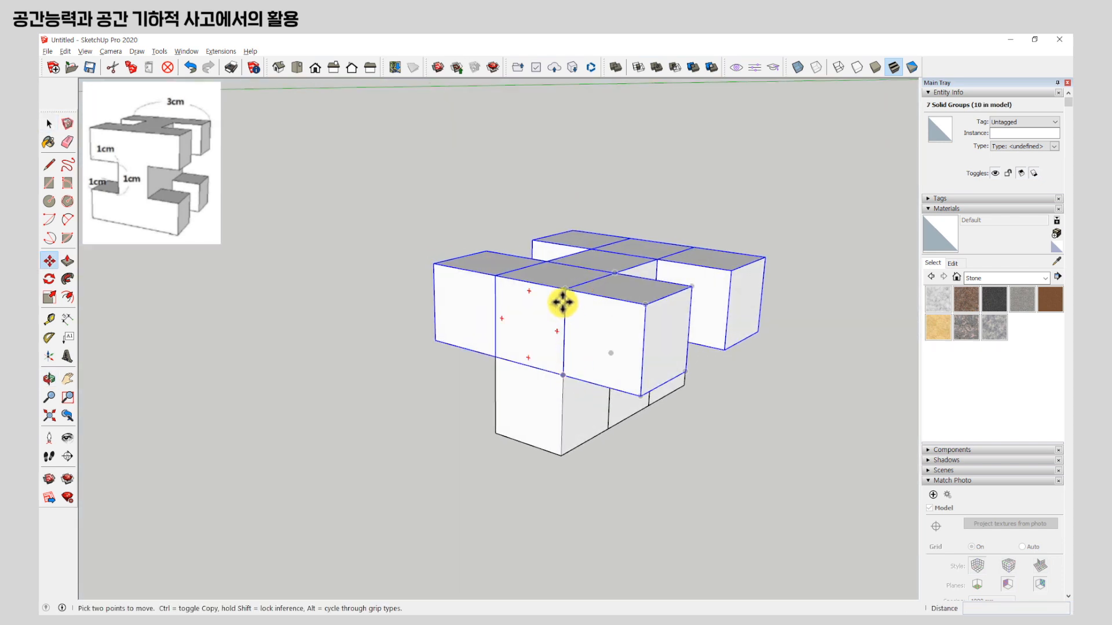
left_click(650, 303)
left_click(560, 454)
key("space")
Copy the top layer's front end cube along the row's direction to a free spot beside the structure.
middle_click_drag(692, 313, 700, 289)
scroll(388, 305, "down", 2)
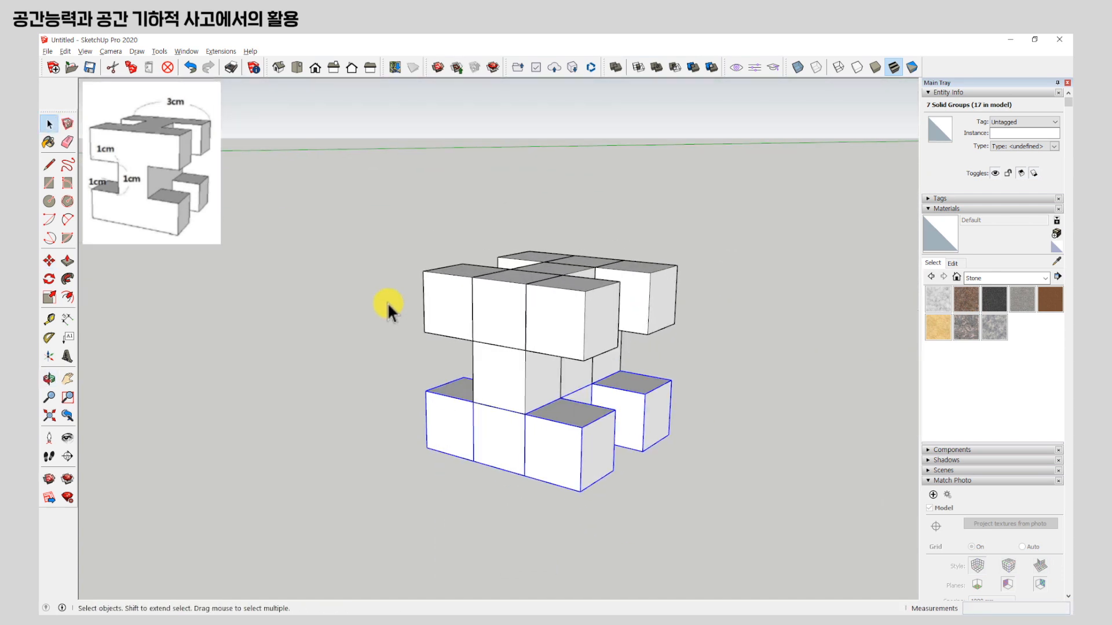
middle_click_drag(388, 305, 584, 427)
left_click(588, 362)
key("m")
key("ctrl")
left_click(699, 370)
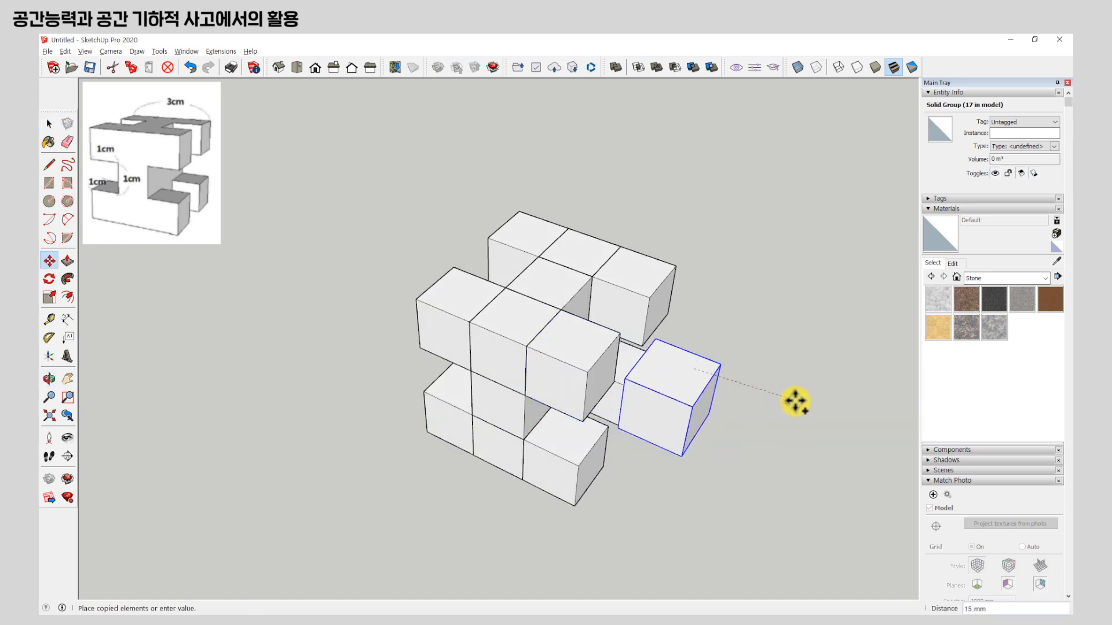
left_click(837, 423)
key("space")
Inspect the cube structure beside the single cube, selecting the whole structure and one top end cube in turn.
middle_click_drag(670, 446, 743, 396)
left_click_drag(345, 179, 681, 536)
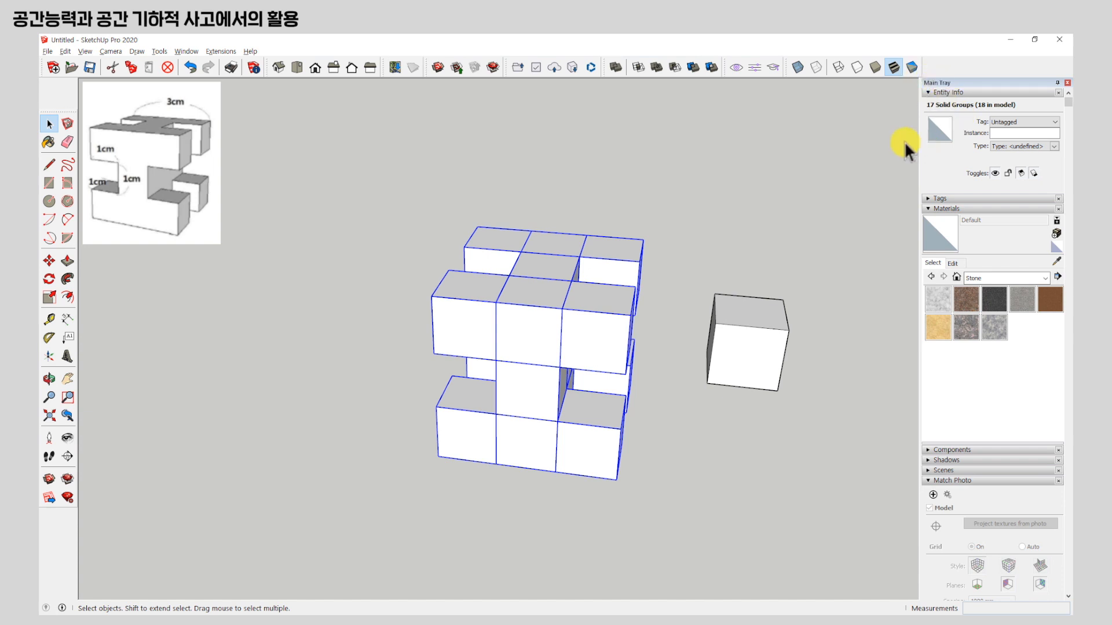
middle_click_drag(569, 374, 915, 231)
middle_click_drag(694, 318, 489, 354)
left_click(686, 225)
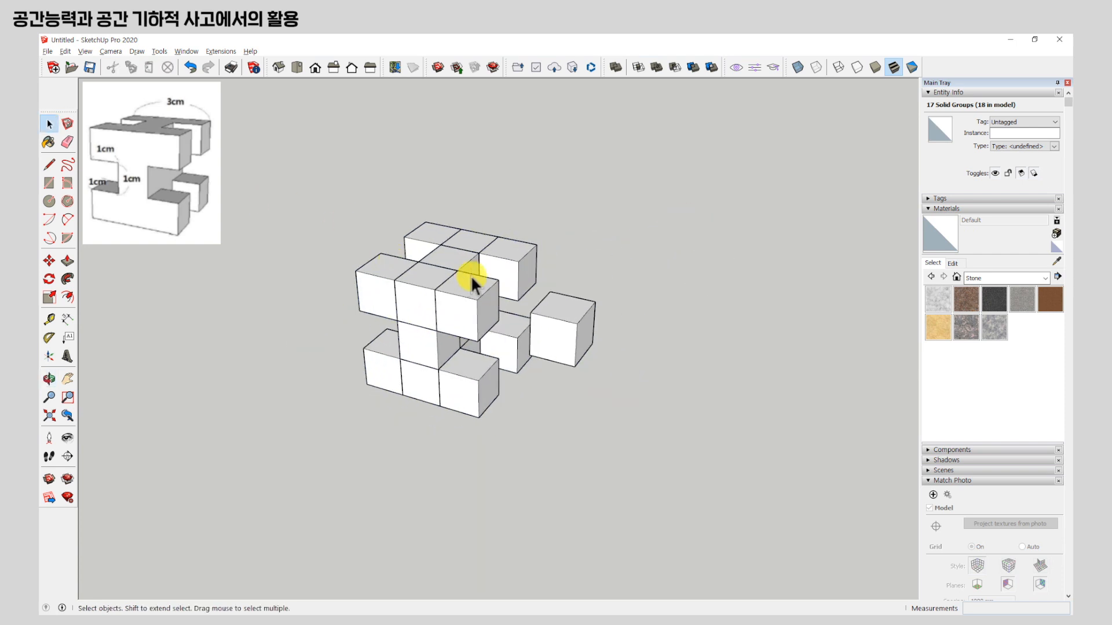
scroll(462, 282, "up", 4)
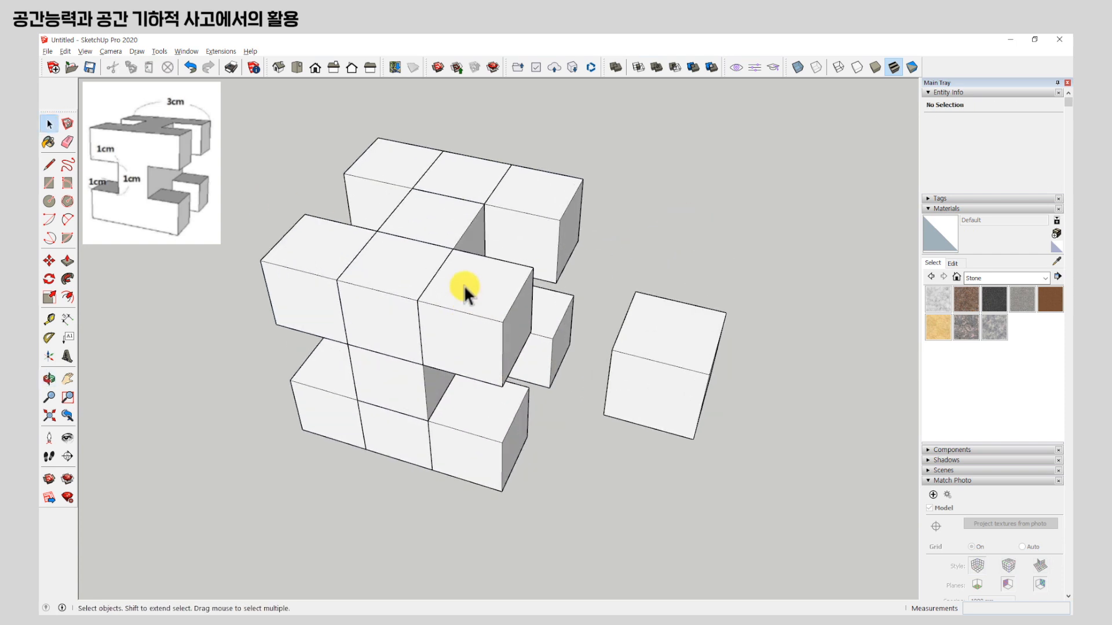
left_click(472, 285)
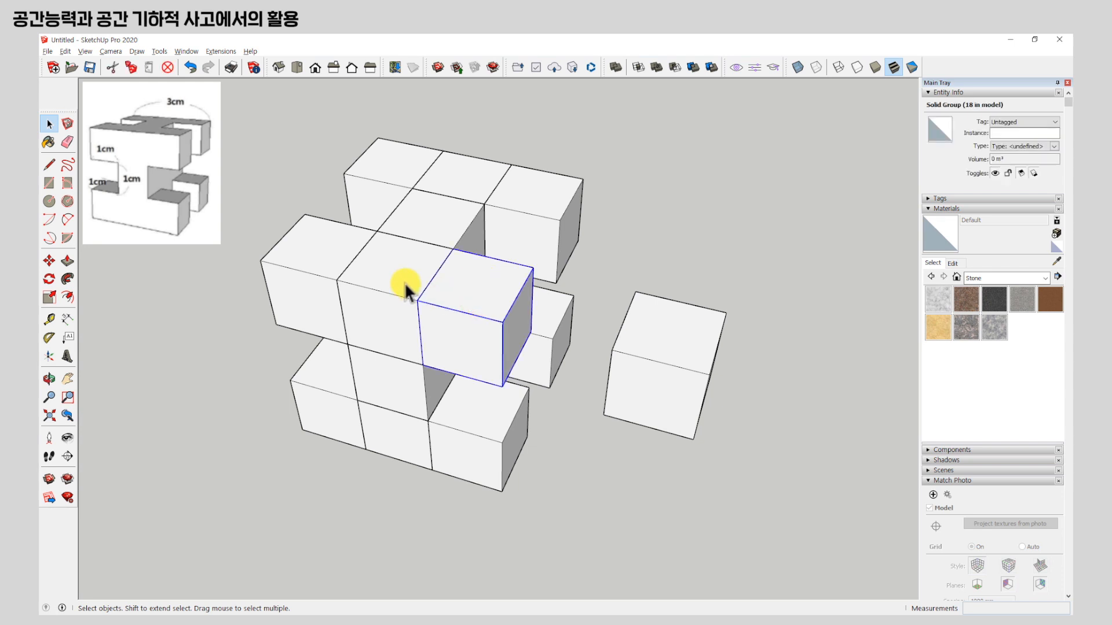
left_click(725, 220)
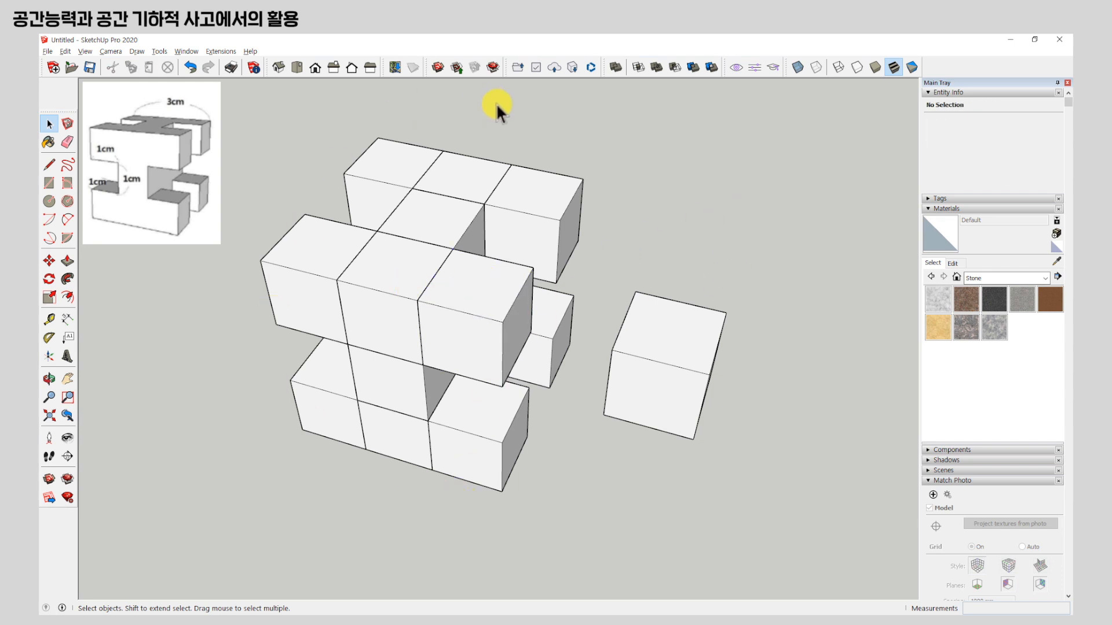
Select all 17 cubes of the structure and copy them to the free space opposite the single cube.
scroll(622, 221, "down", 2)
left_click_drag(346, 171, 601, 481)
key("m")
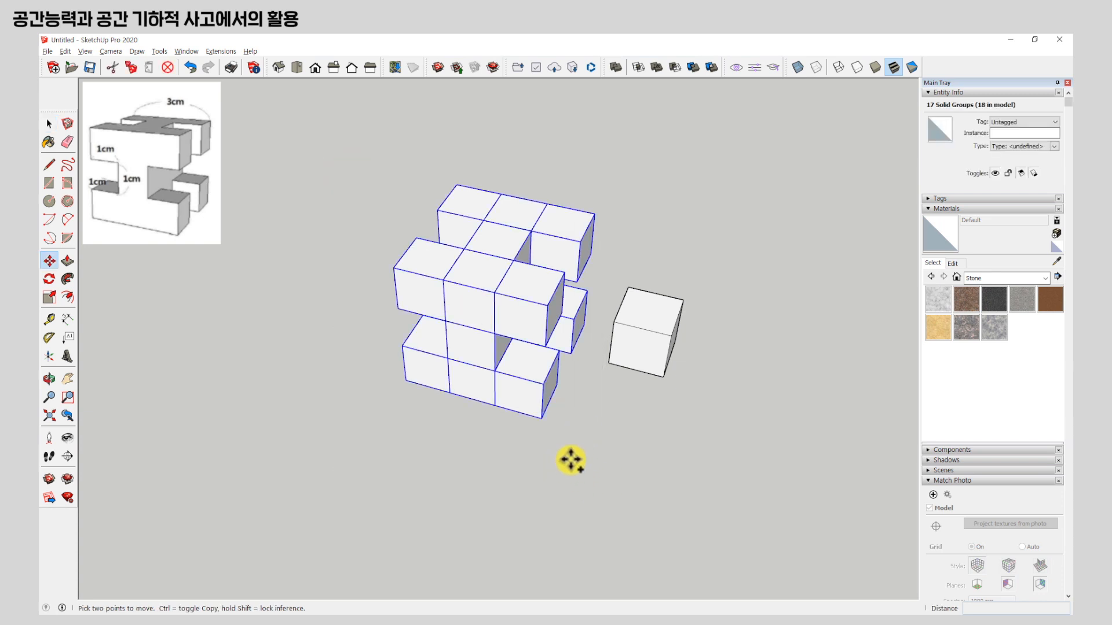
left_click(586, 457)
key("ctrl")
left_click(323, 380)
middle_click_drag(323, 380, 562, 433, "shift")
left_click(561, 433)
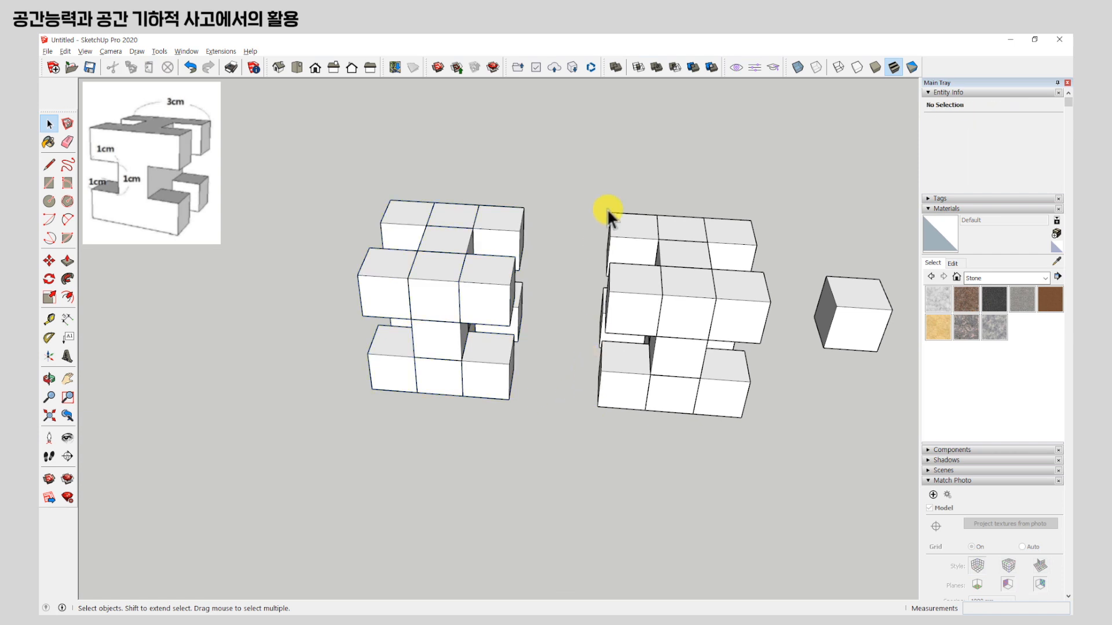
Undock the Solid Tools and use Union to merge the top-layer cubes of the copied structure.
left_click_drag(602, 62, 571, 139)
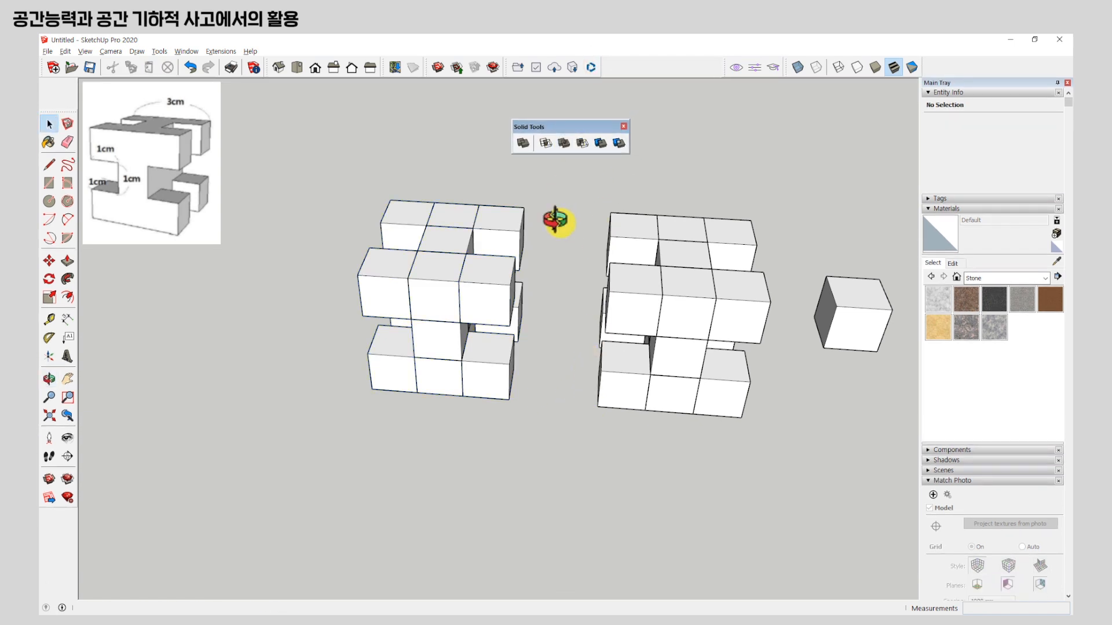
left_click(561, 145)
scroll(463, 270, "up", 5)
left_click(477, 261)
left_click(345, 252)
left_click(451, 219)
left_click(444, 170)
Add the middle- and bottom-layer cubes of the copied structure to the Union so it becomes one solid.
middle_click_drag(535, 255, 477, 350)
left_click(533, 321)
left_click(441, 318)
left_click(398, 397)
left_click(444, 411)
left_click(356, 385)
left_click(562, 372)
middle_click_drag(302, 377, 380, 417)
left_click(382, 415)
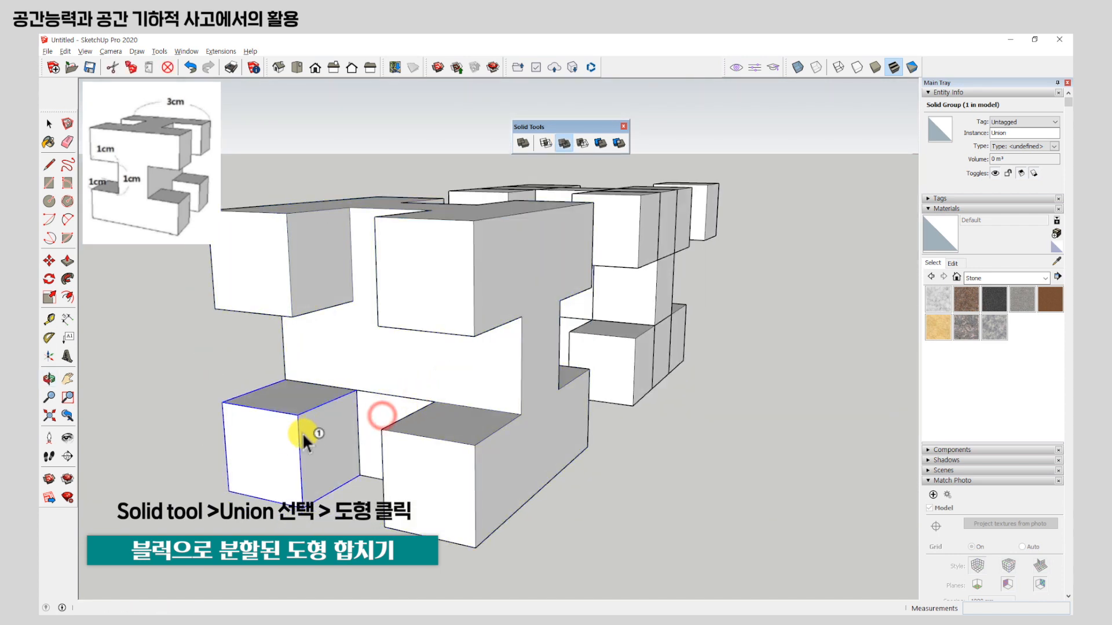
left_click(386, 353)
Compare the merged solid with the divided cube structure and the single cube from several angles.
scroll(509, 385, "down", 3)
middle_click_drag(509, 385, 447, 457)
scroll(353, 220, "up", 4)
scroll(568, 273, "down", 3)
middle_click_drag(568, 273, 597, 284)
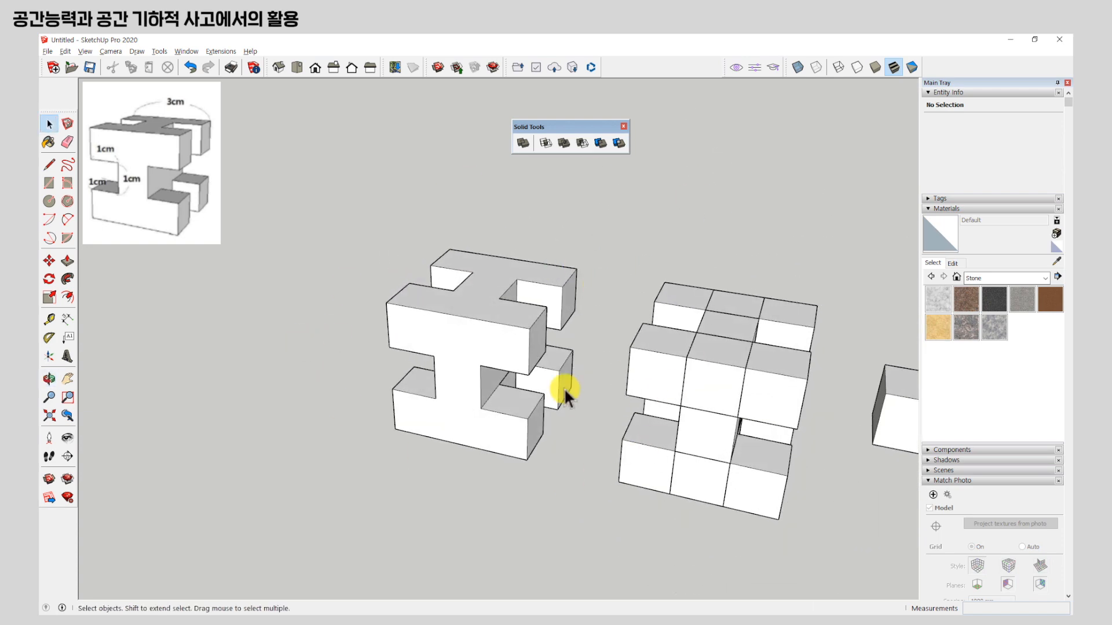
middle_click_drag(657, 374, 428, 303, "shift")
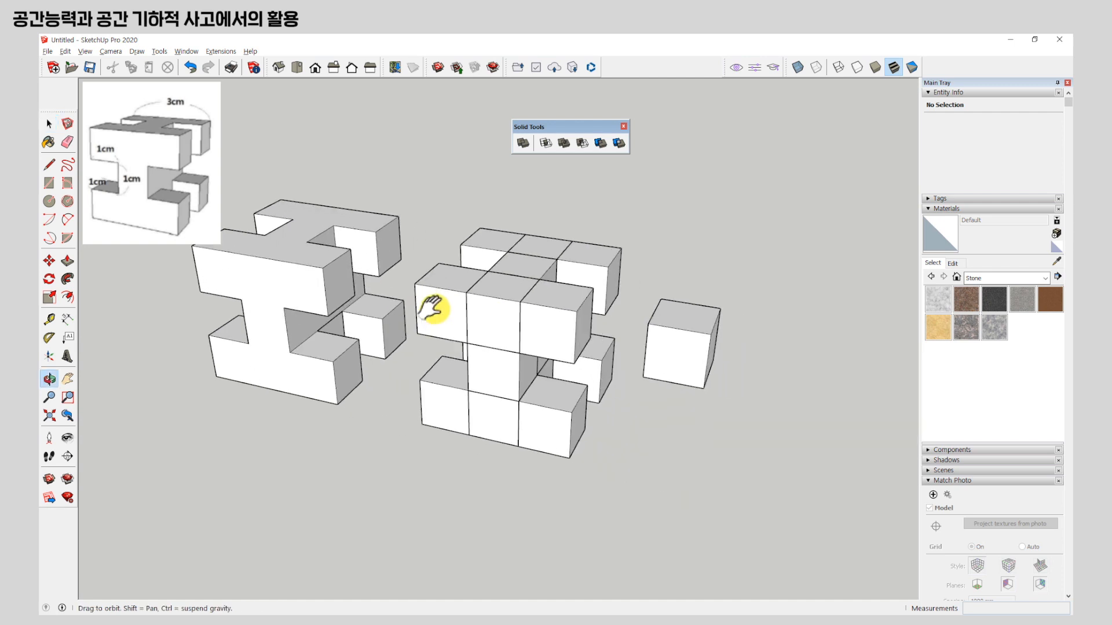
left_click(438, 307)
left_click(557, 338)
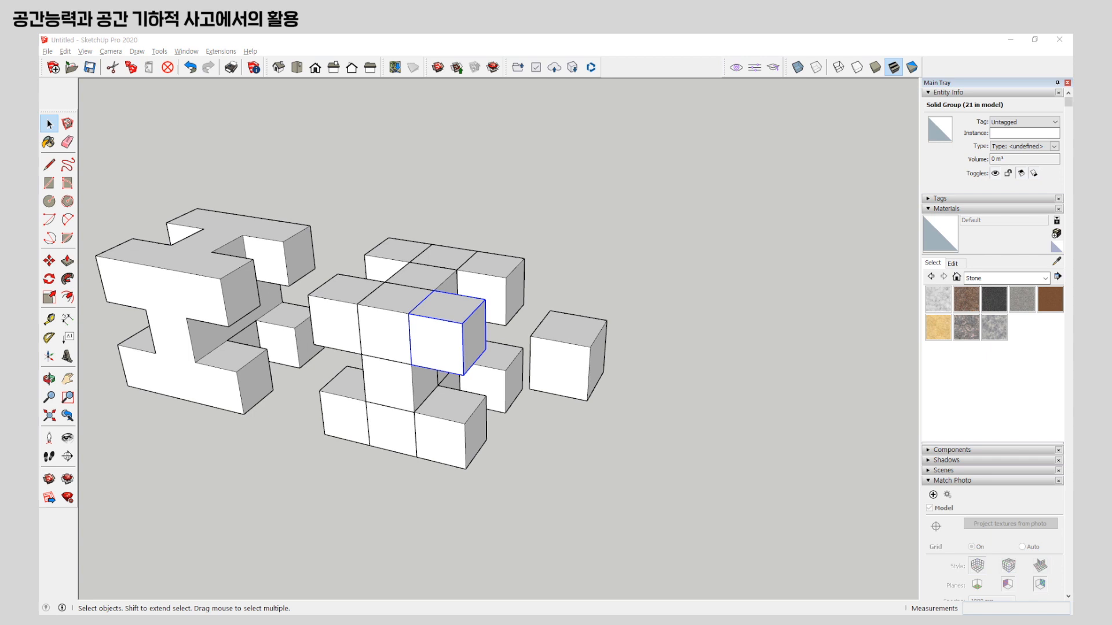
middle_click(481, 340)
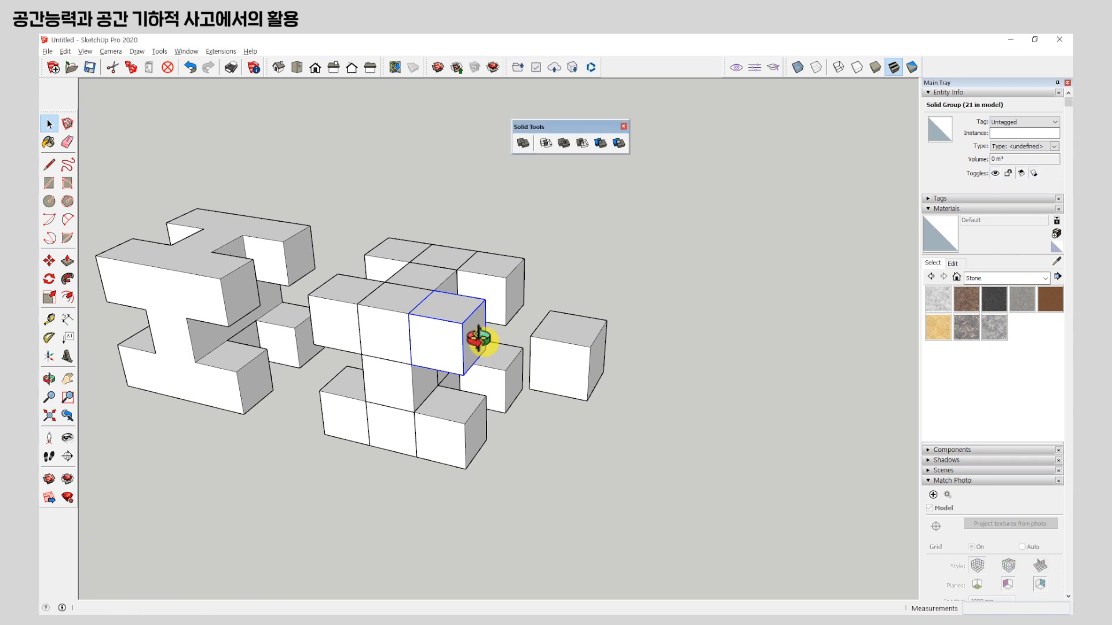
Dock the floating Solid Tools set back among the other tools.
double_click(558, 128)
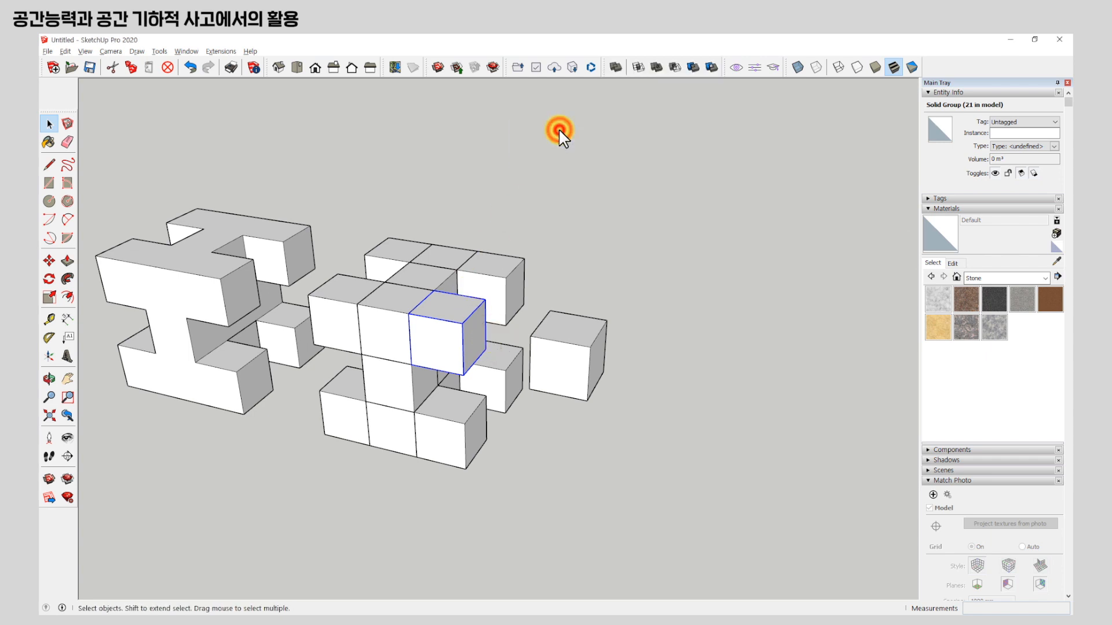
scroll(572, 231, "down", 4)
scroll(505, 346, "up", 1)
scroll(591, 342, "down", 5)
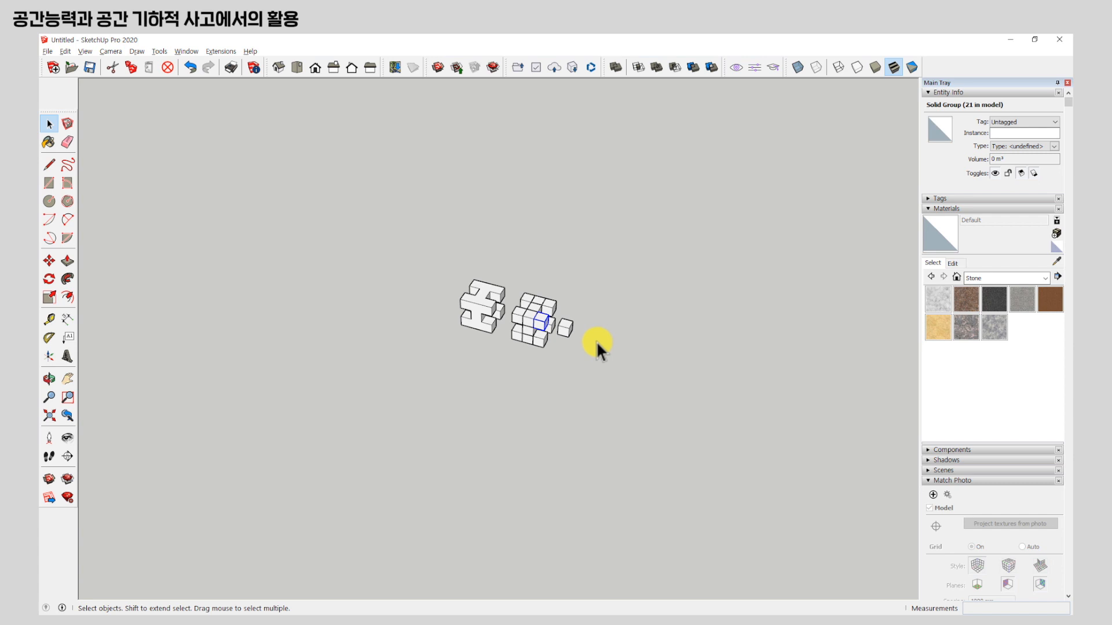
scroll(521, 318, "up", 5)
middle_click_drag(595, 323, 536, 339, "shift")
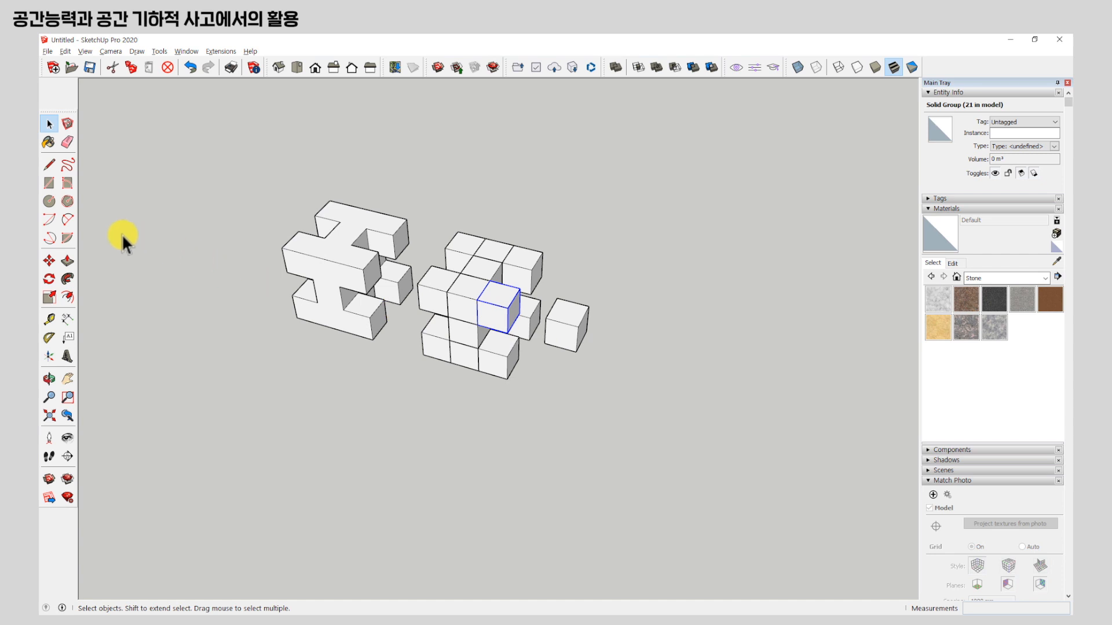
Draw a six-sided polygon with an inscribed radius of about 23 mm along the red axis beside the single cube.
left_click(68, 202)
middle_click_drag(660, 335, 579, 370)
scroll(538, 350, "down", 2)
left_click(609, 351)
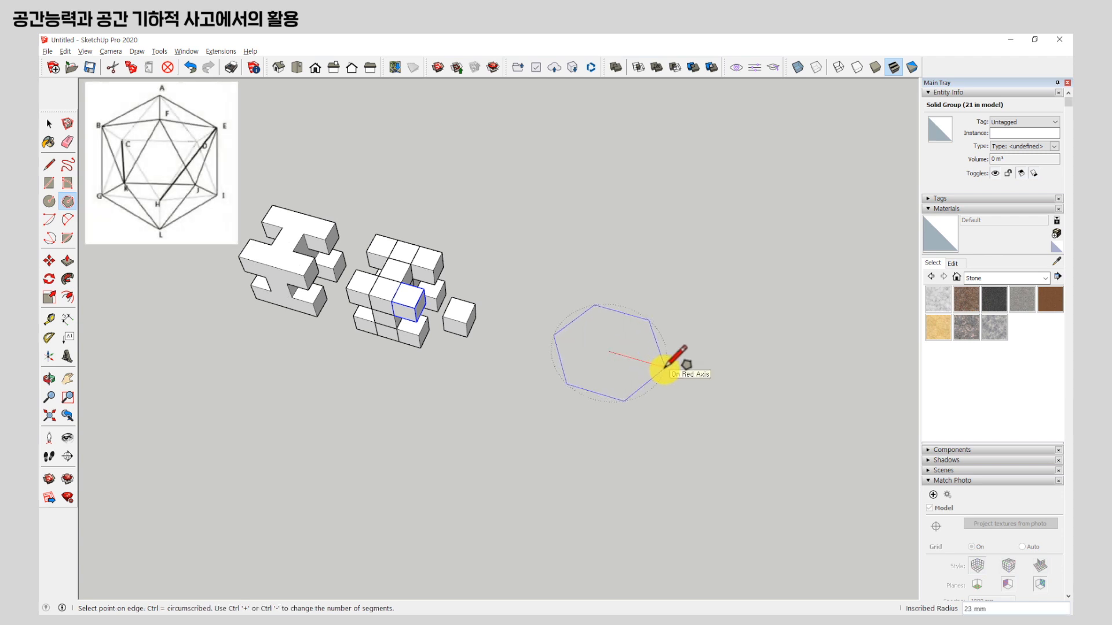
left_click(665, 367)
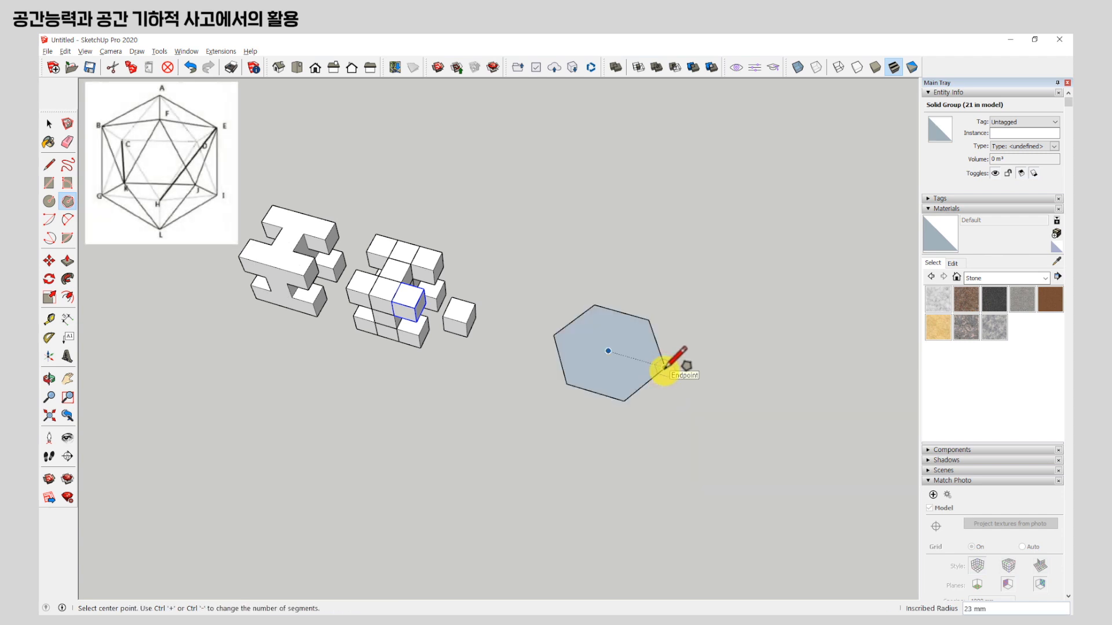
Reduce the new polygon to five sides and rotate it about its centre so one corner points along the green axis.
key("ctrl+minus")
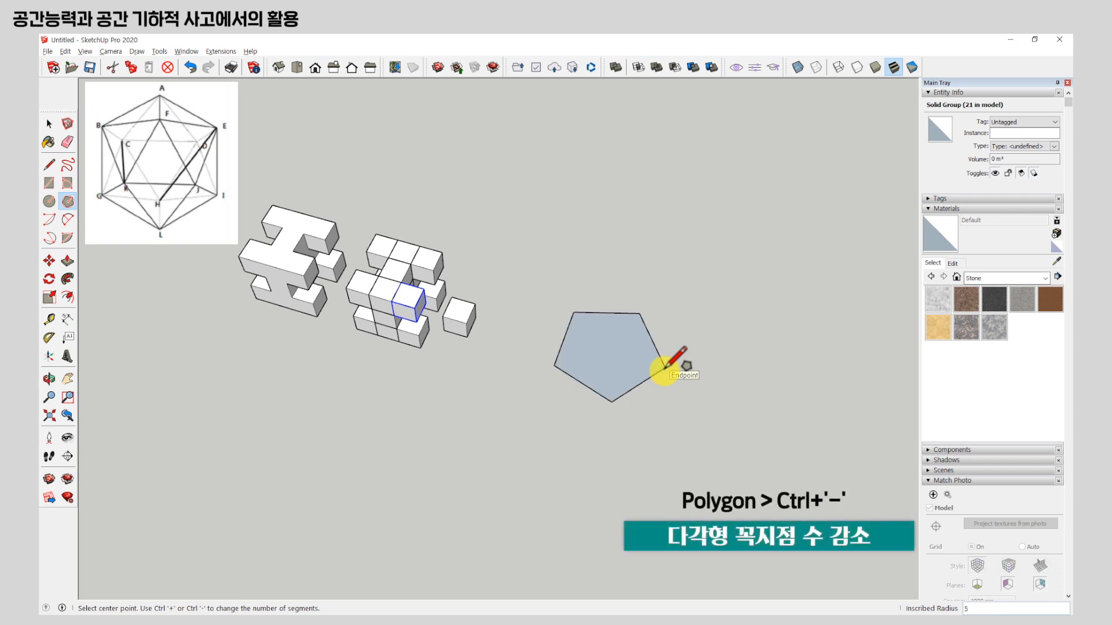
mouse_move(566, 339)
middle_mouse_down()
mouse_move(568, 396)
mouse_move(589, 428)
mouse_move(578, 422)
middle_mouse_up()
double_click(551, 300)
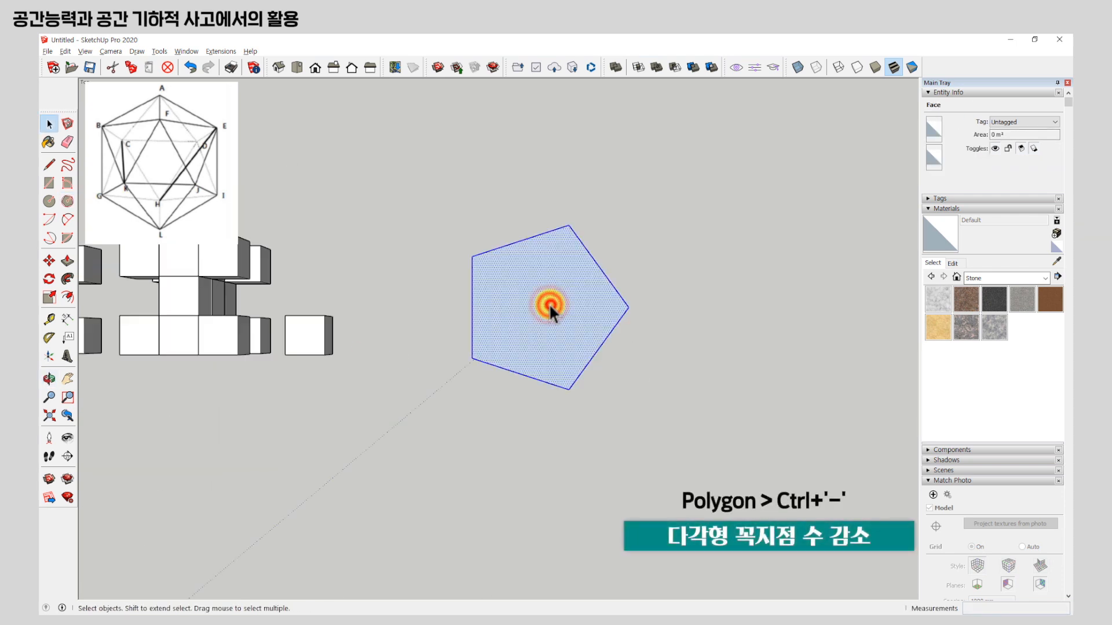
left_click(50, 279)
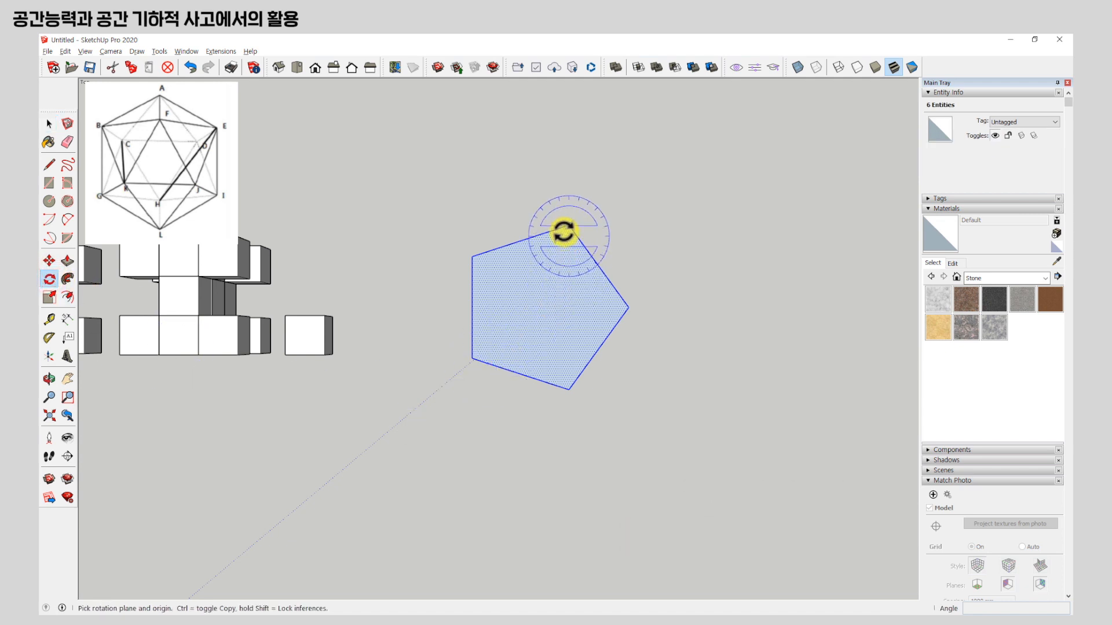
left_click(542, 307)
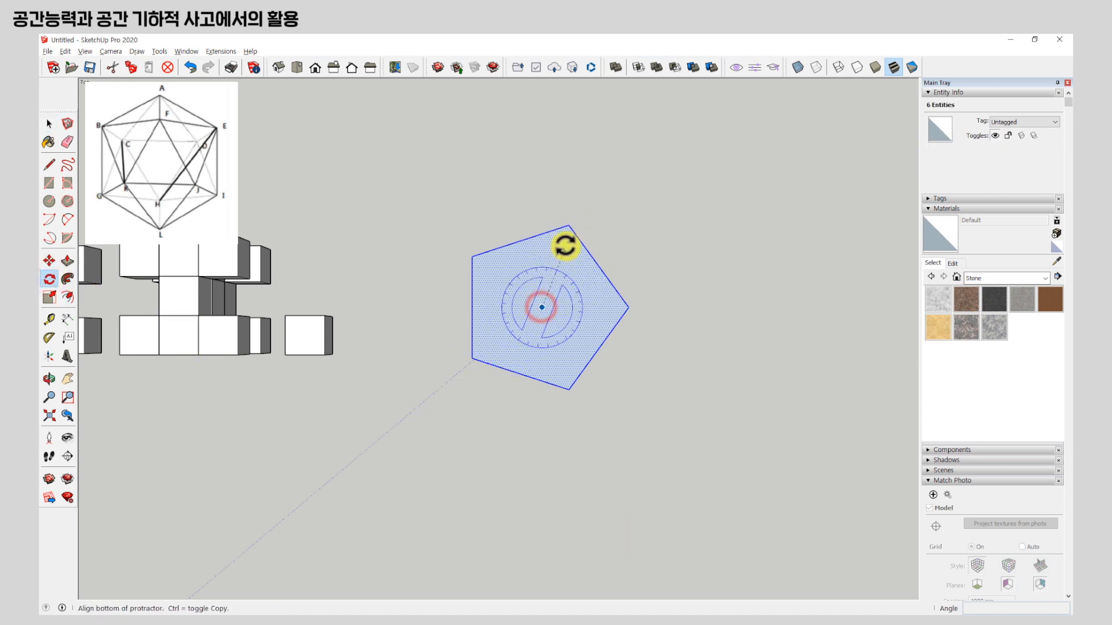
left_click(569, 227)
left_click(539, 439)
key("space")
mouse_move(534, 290)
middle_mouse_down()
mouse_move(566, 398)
mouse_move(540, 204)
mouse_move(558, 367)
mouse_move(530, 304)
middle_mouse_up()
left_click(442, 206)
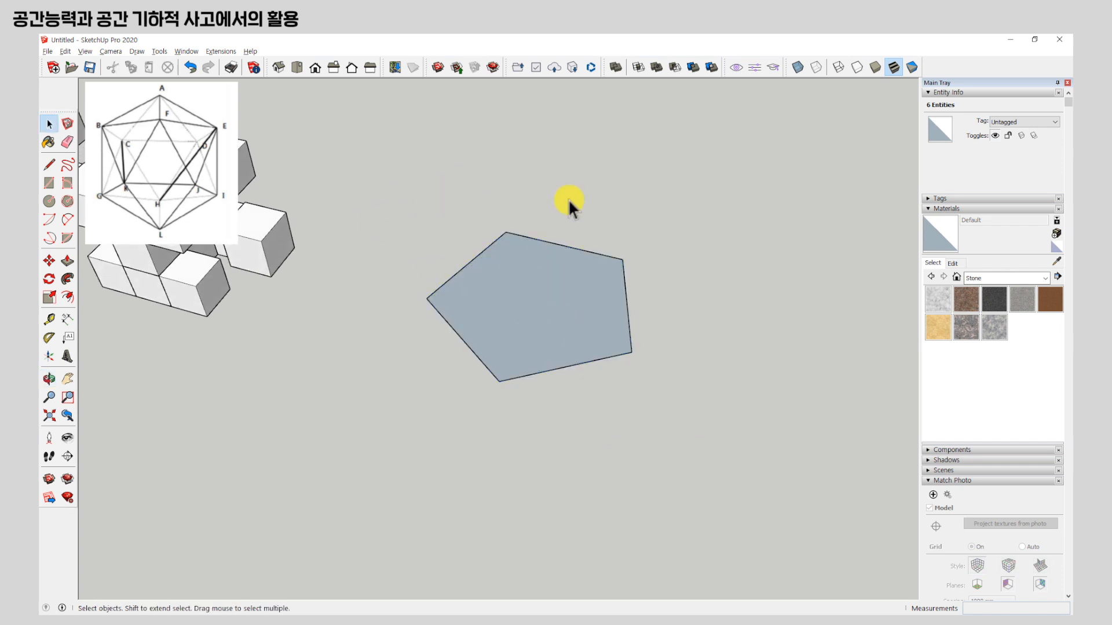
Draw lines from the pentagon's centre to each of its five corners, dividing it into five triangles.
left_click(51, 165)
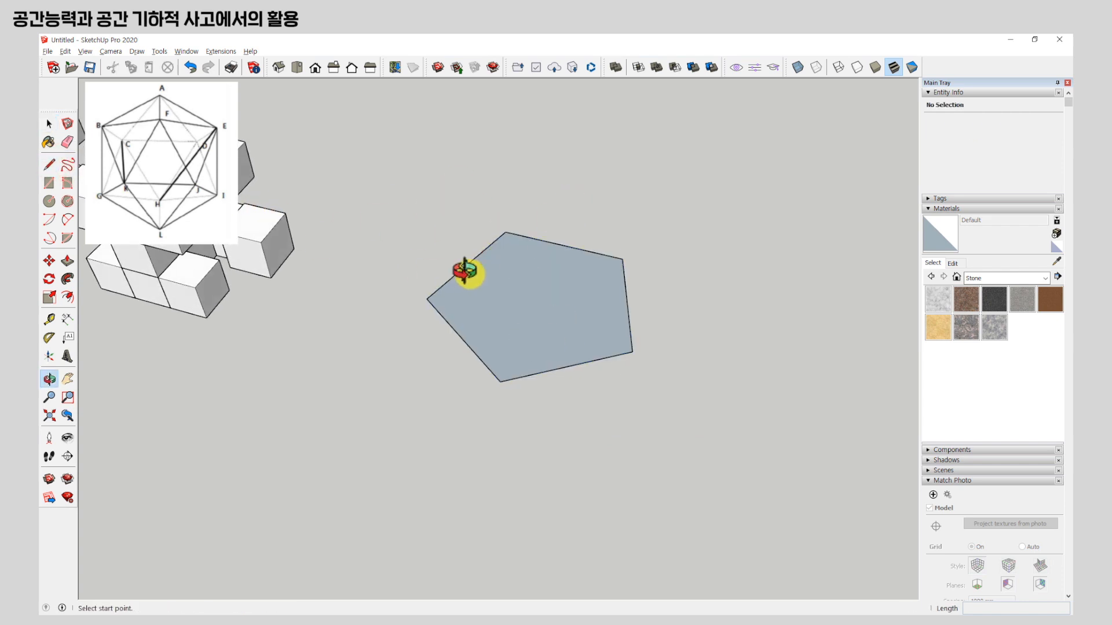
middle_click_drag(460, 268, 534, 335)
scroll(521, 330, "up", 3)
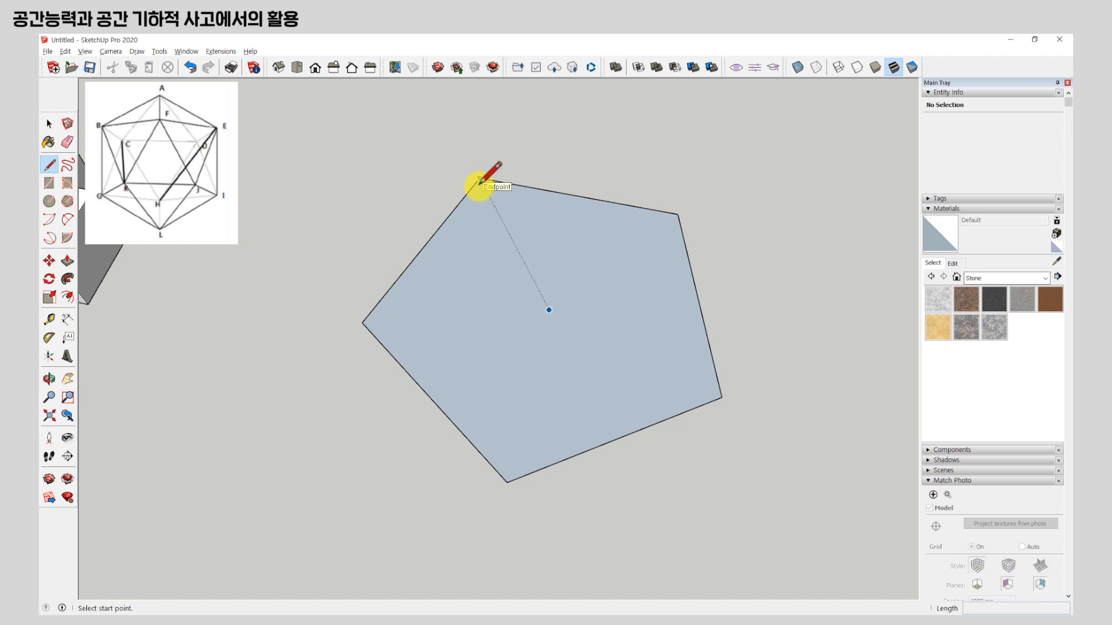
left_click(549, 311)
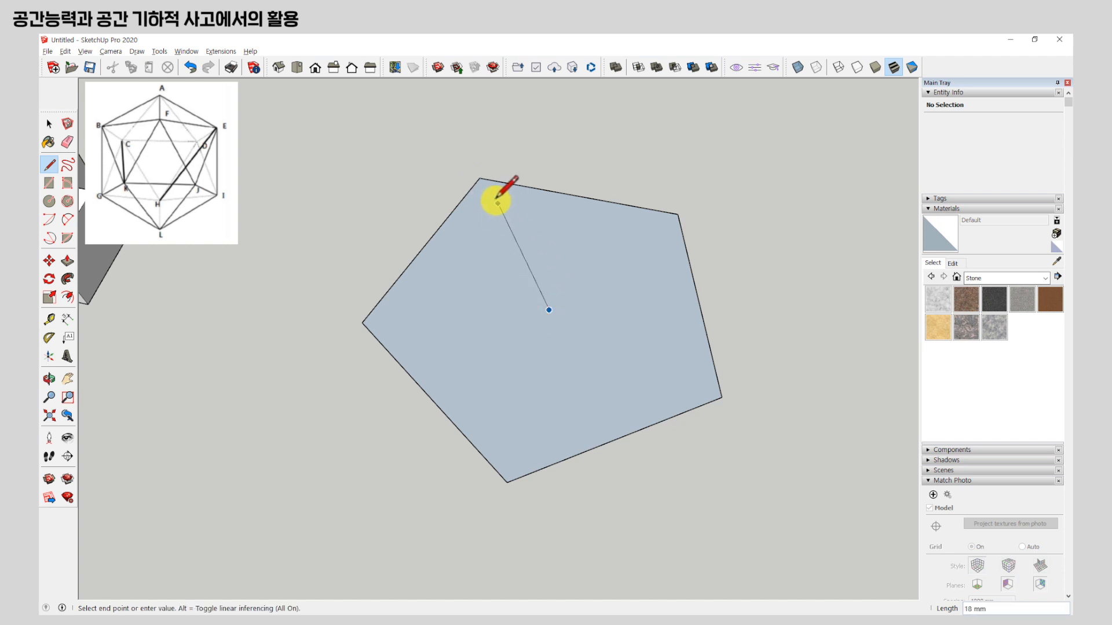
left_click(480, 179)
key("Escape")
left_click(548, 309)
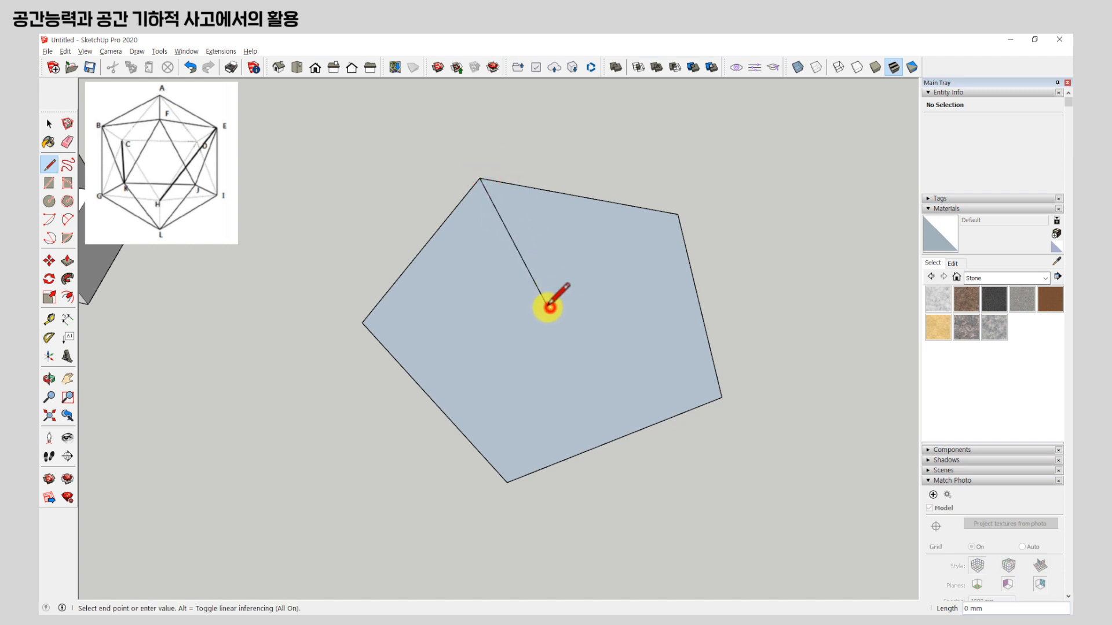
left_click(363, 322)
key("Escape")
left_click(548, 310)
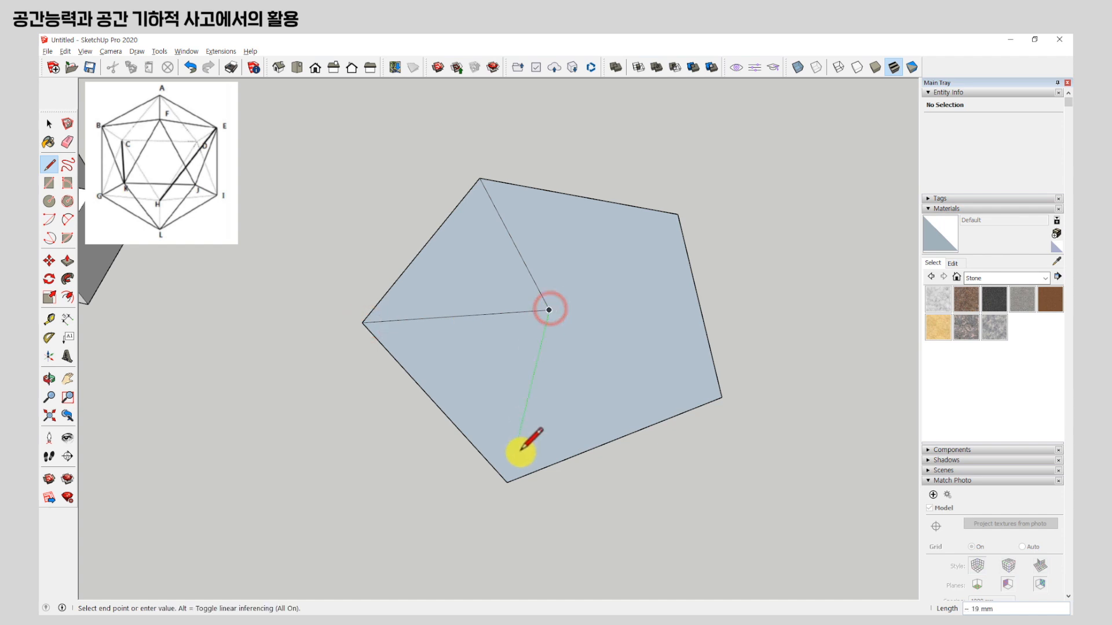
left_click(507, 482)
key("Escape")
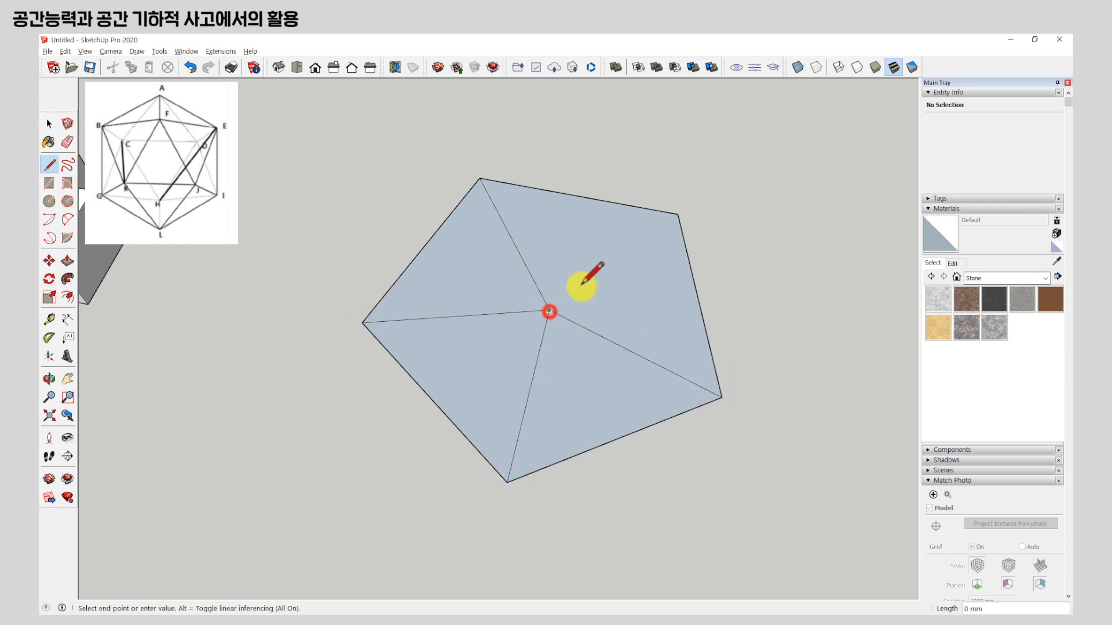
left_click(678, 214)
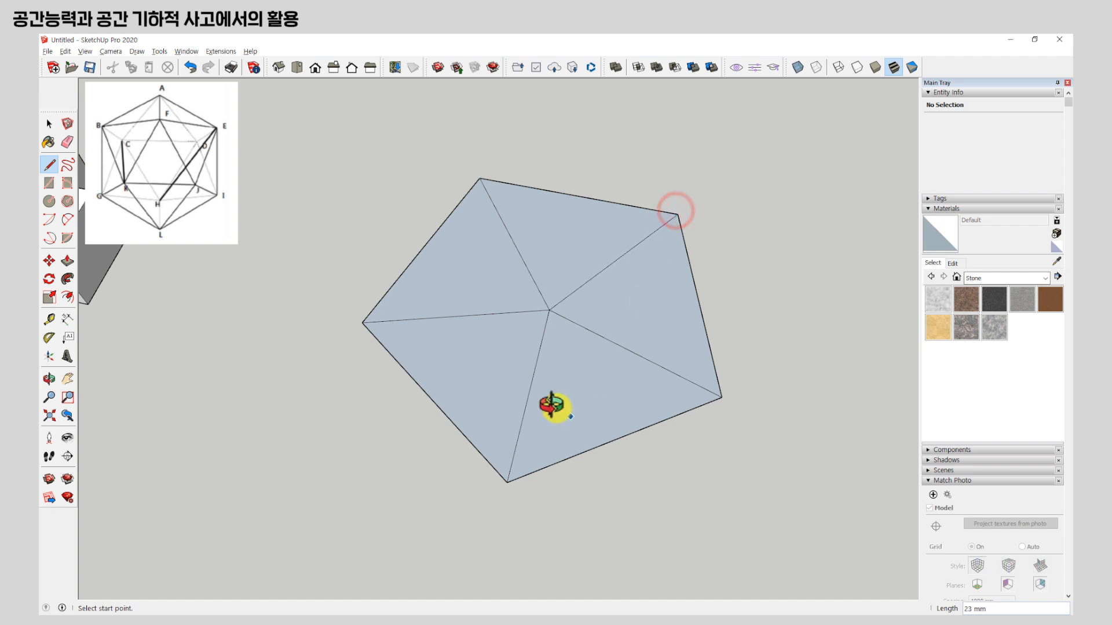
Move the pentagon's centre point straight up along the blue axis to form a five-sided pyramid.
middle_click_drag(571, 410, 447, 261)
left_click(50, 262)
scroll(576, 382, "up", 5)
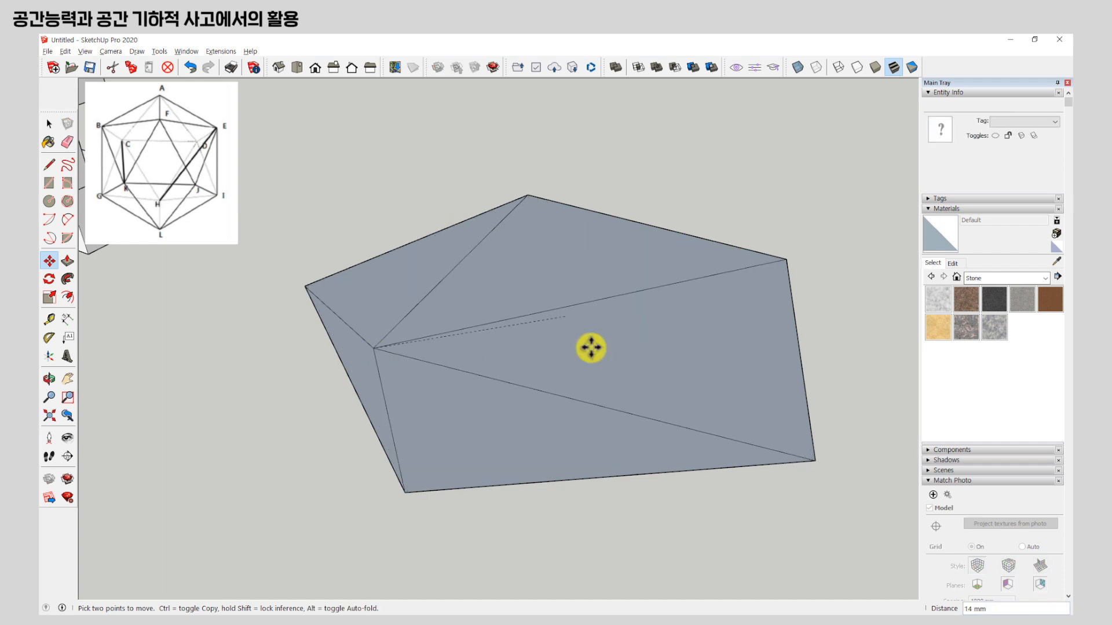
scroll(599, 324, "down", 2)
middle_click_drag(622, 371, 637, 350)
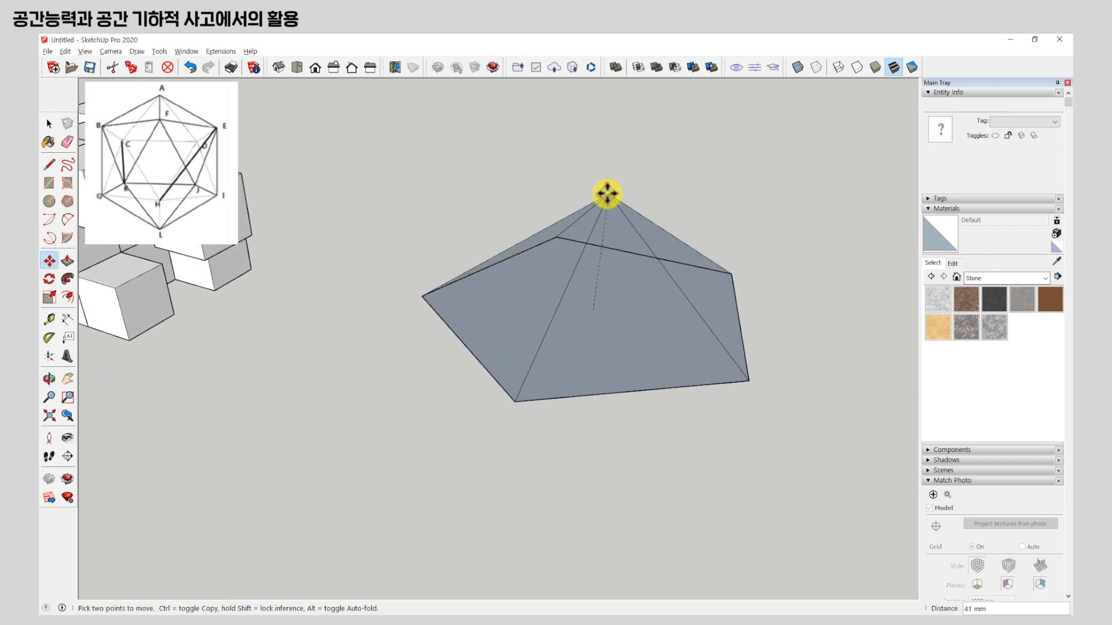
mouse_move(599, 200)
middle_mouse_down()
mouse_move(592, 363)
mouse_move(597, 185)
middle_mouse_up()
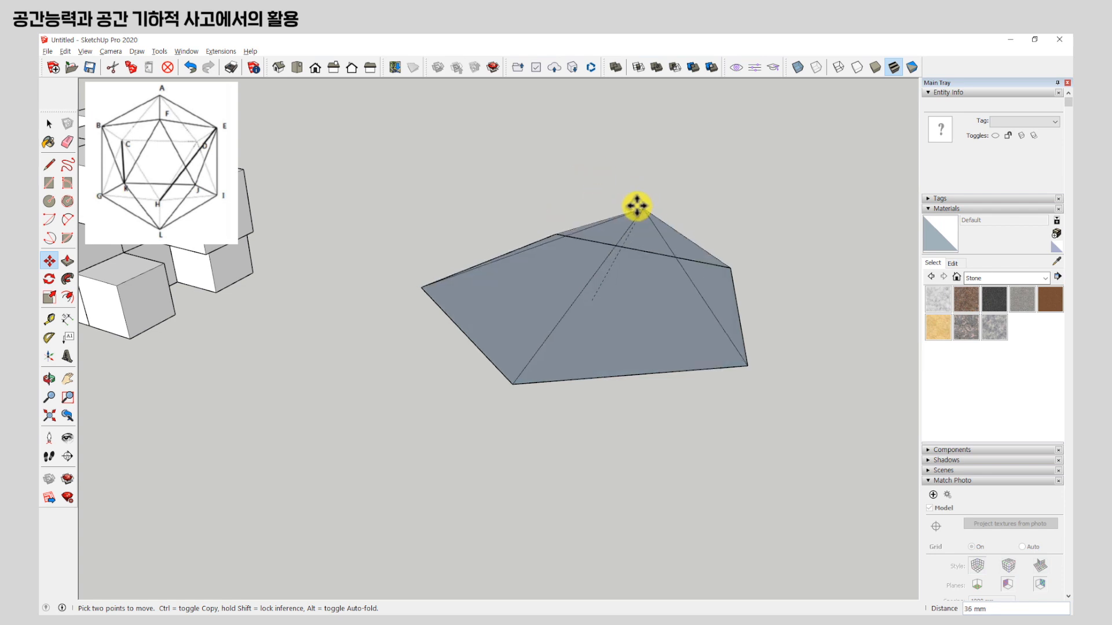
middle_click_drag(637, 199, 618, 246)
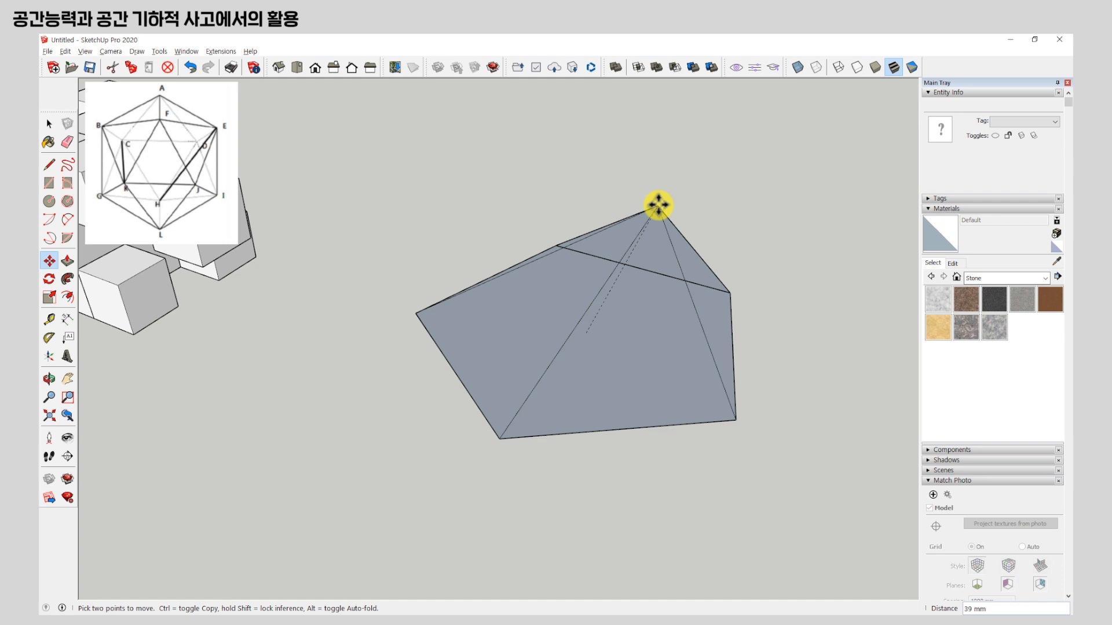
key("Up")
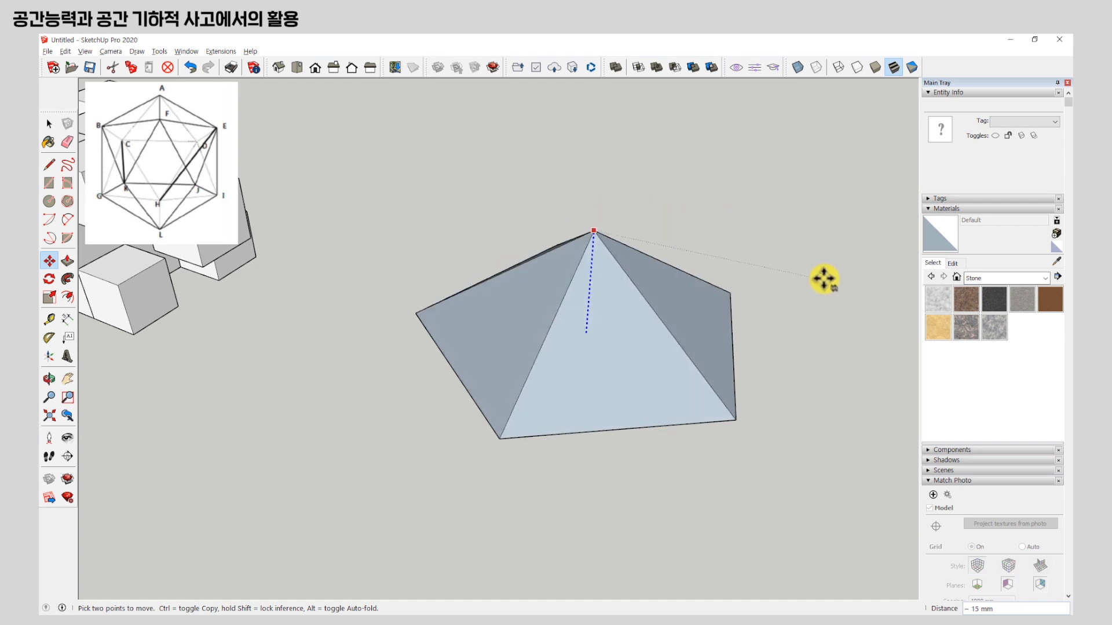
middle_click_drag(782, 368, 765, 224)
left_click(763, 133)
middle_click_drag(760, 132, 552, 301)
Copy the whole pyramid straight down along the blue axis, leaving a gap below the original.
left_click(49, 125)
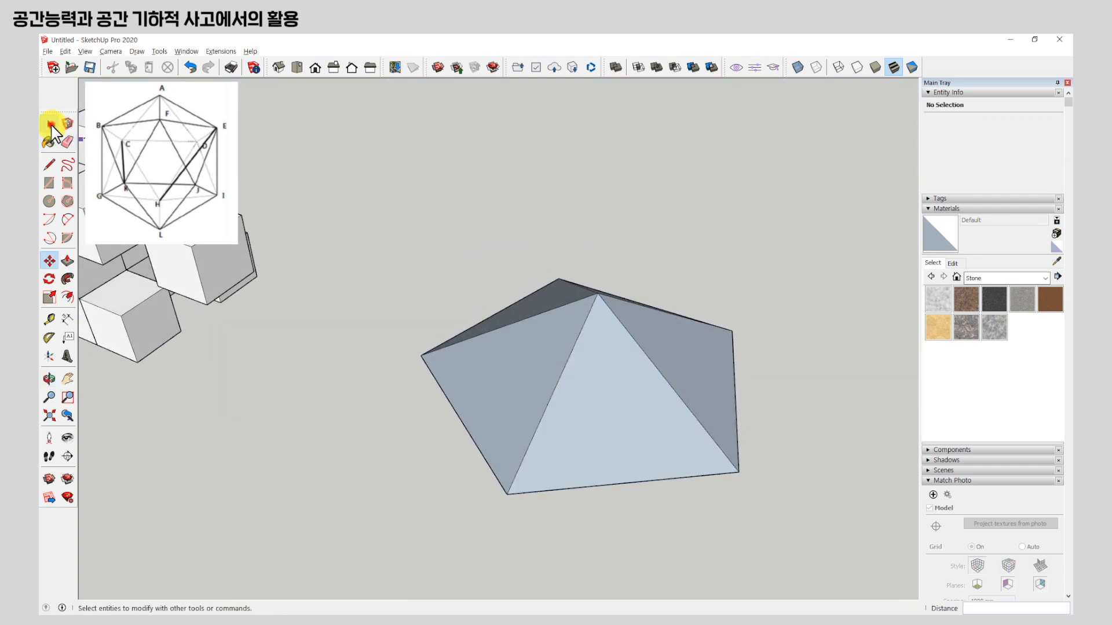
scroll(574, 169, "down", 3)
middle_click_drag(620, 290, 615, 356)
scroll(615, 358, "up", 2)
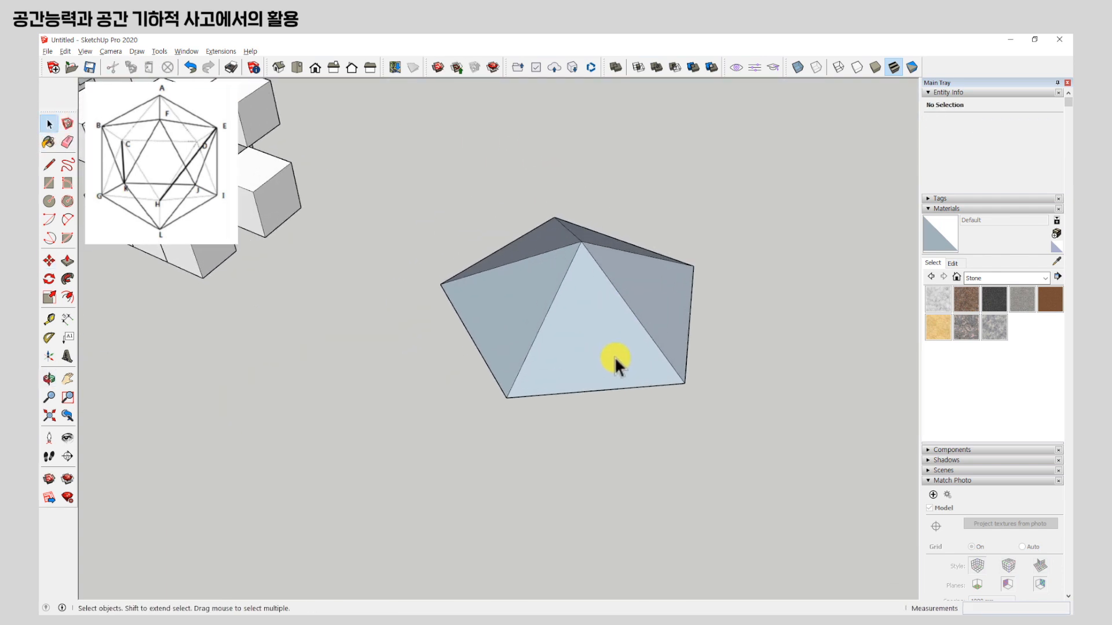
triple_click(598, 291)
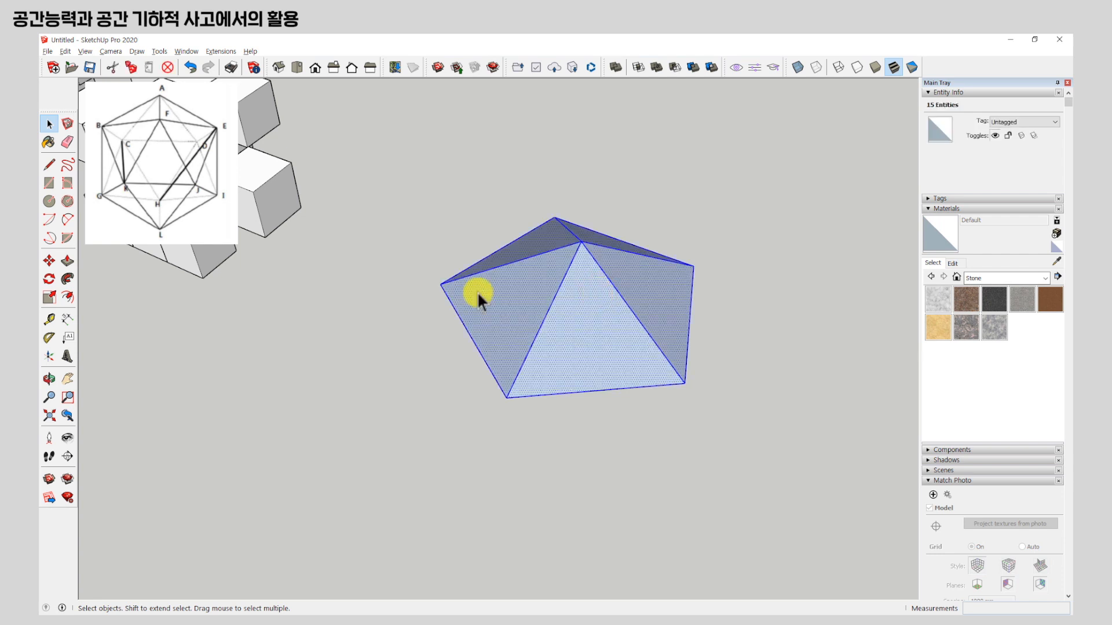
left_click(49, 261)
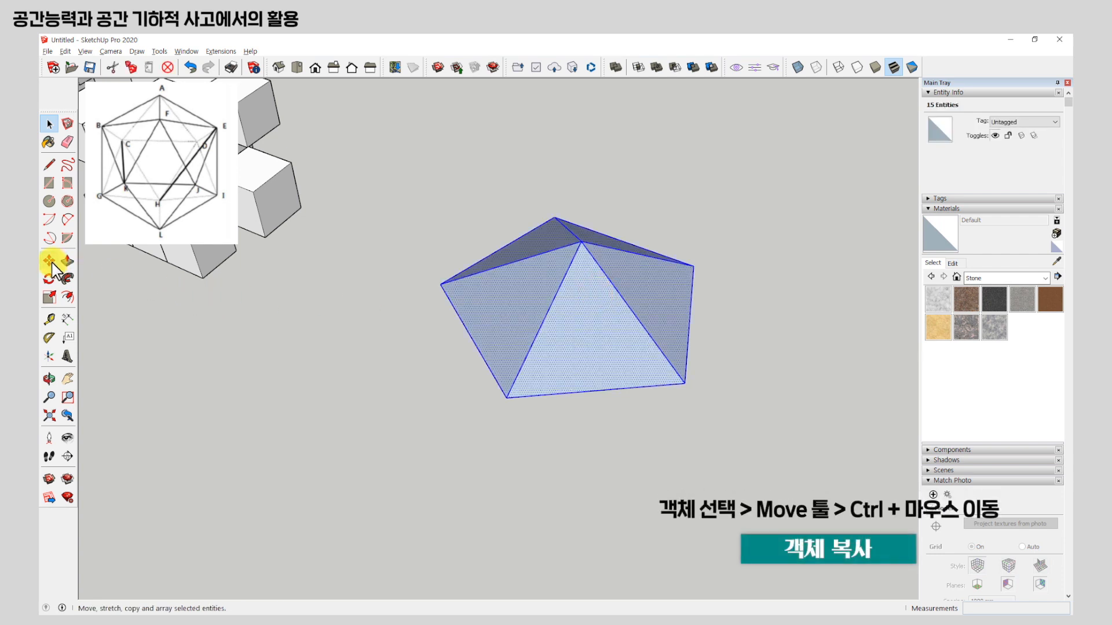
key("ctrl")
left_click(508, 400)
middle_click_drag(601, 249, 640, 241)
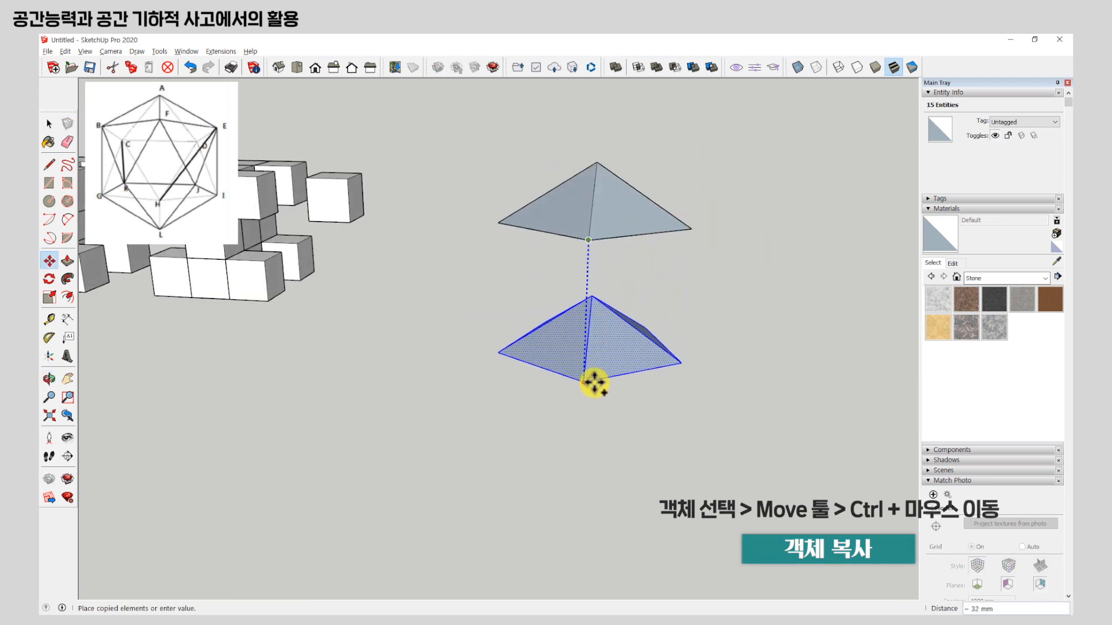
left_click(597, 349)
Flip the copied pyramid upside down by scaling it along the blue axis by a factor of -1.
middle_click_drag(611, 320, 602, 343)
scroll(607, 325, "up", 3)
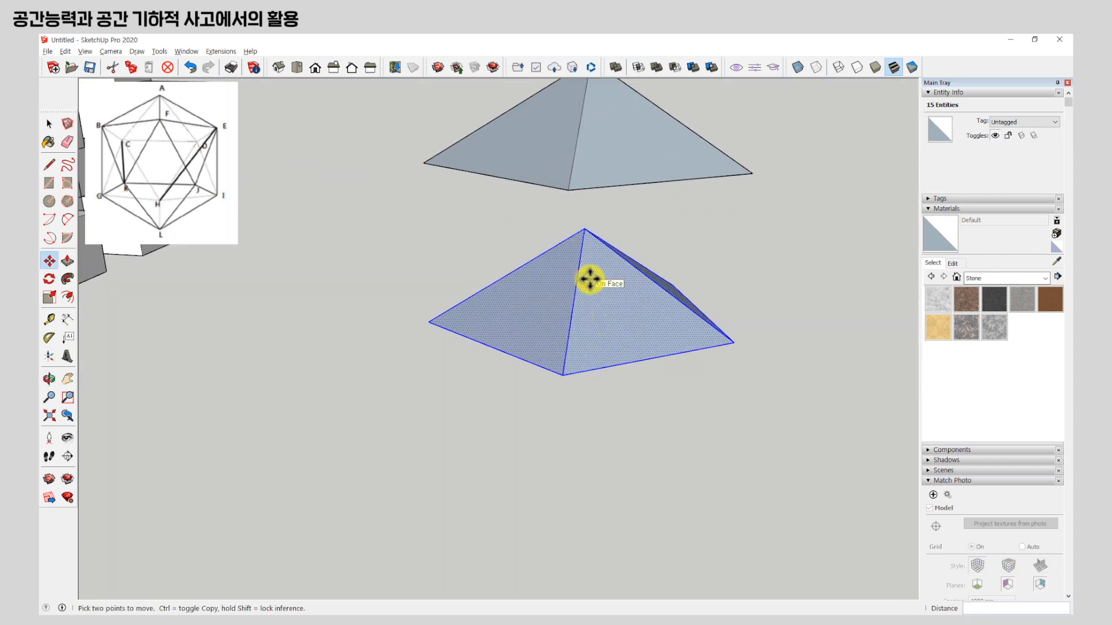
left_click(50, 298)
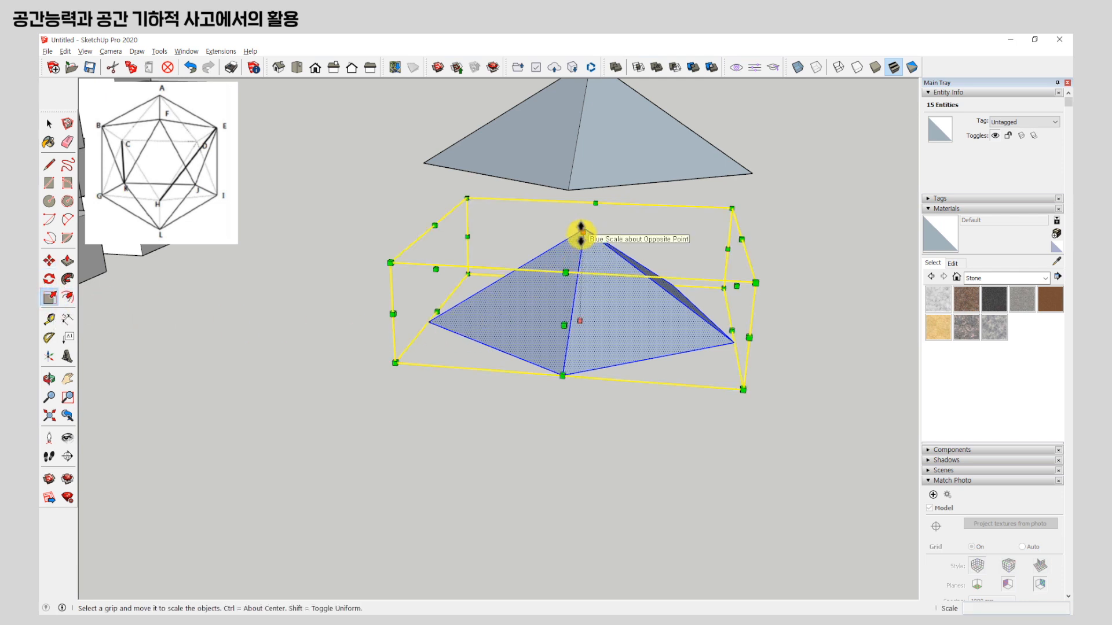
left_click_drag(581, 235, 580, 437)
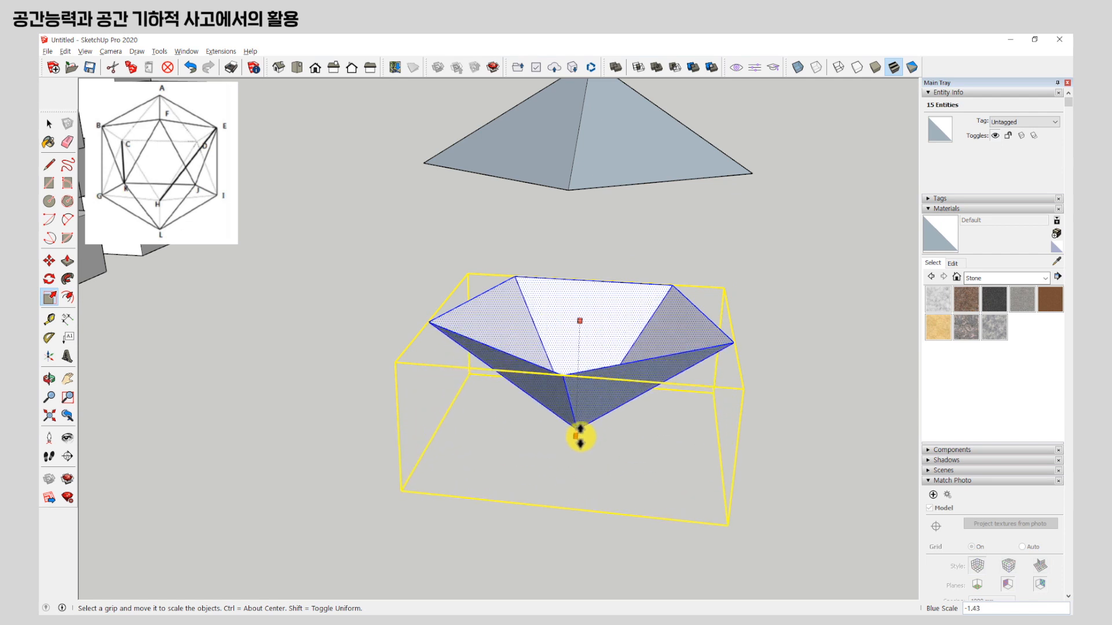
type("-1")
key("Return")
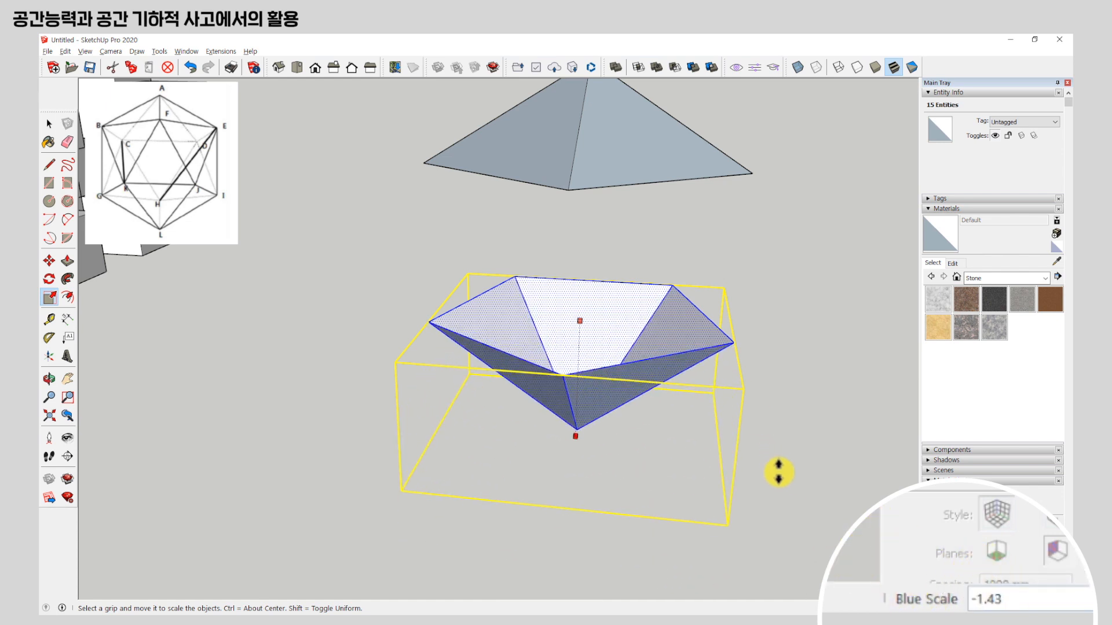
key("Return")
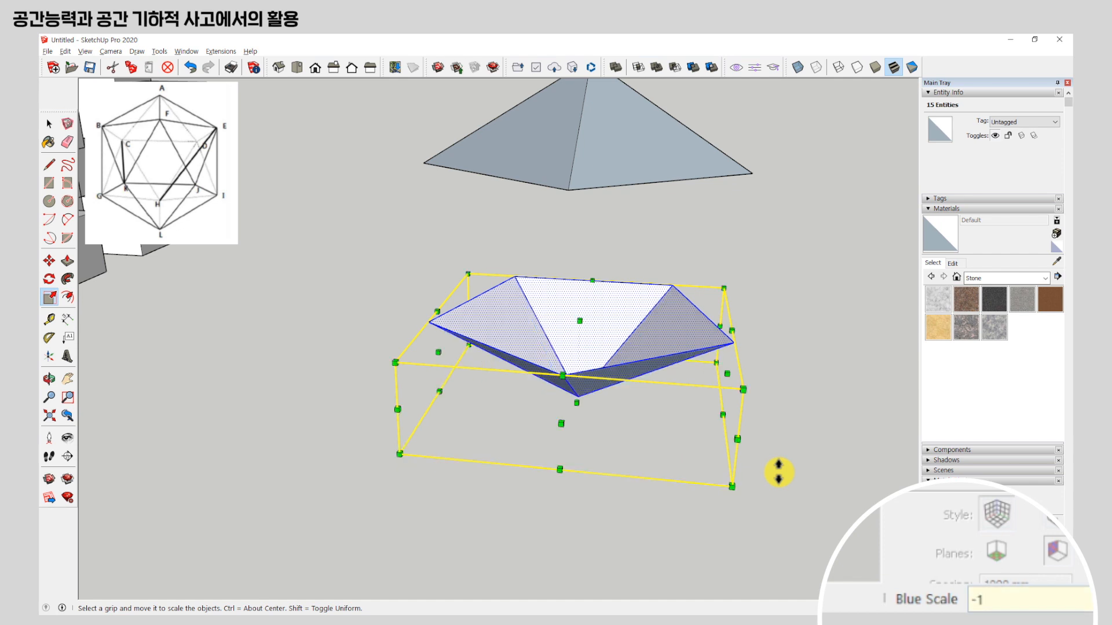
Move the inverted pyramid up along the blue axis, closer to the upper pyramid.
middle_click_drag(661, 415, 650, 362)
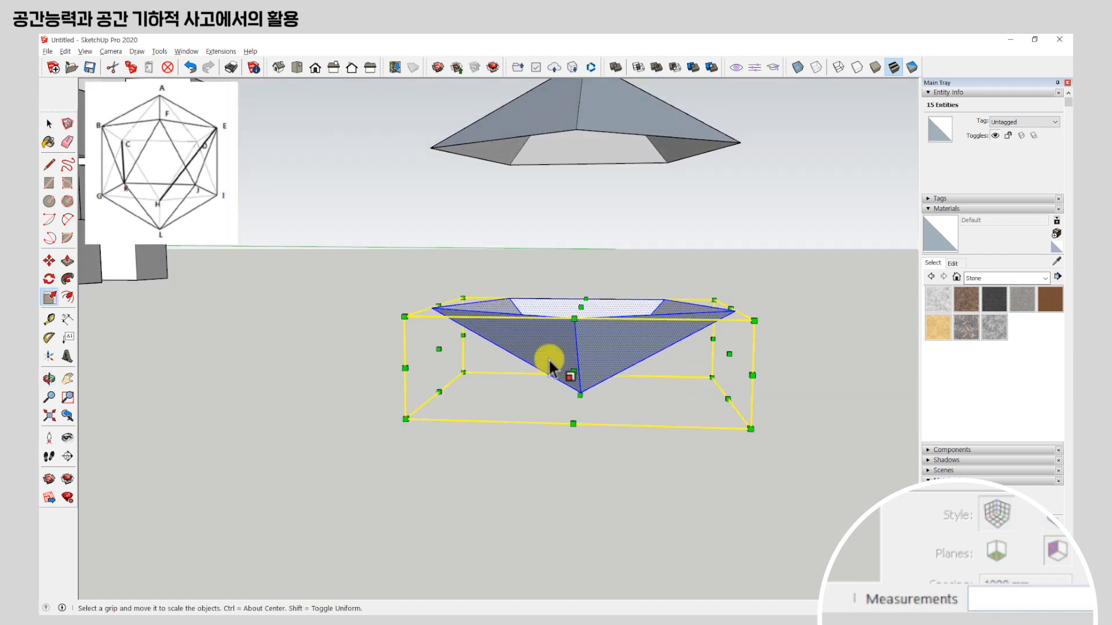
left_click(48, 262)
scroll(664, 379, "down", 2)
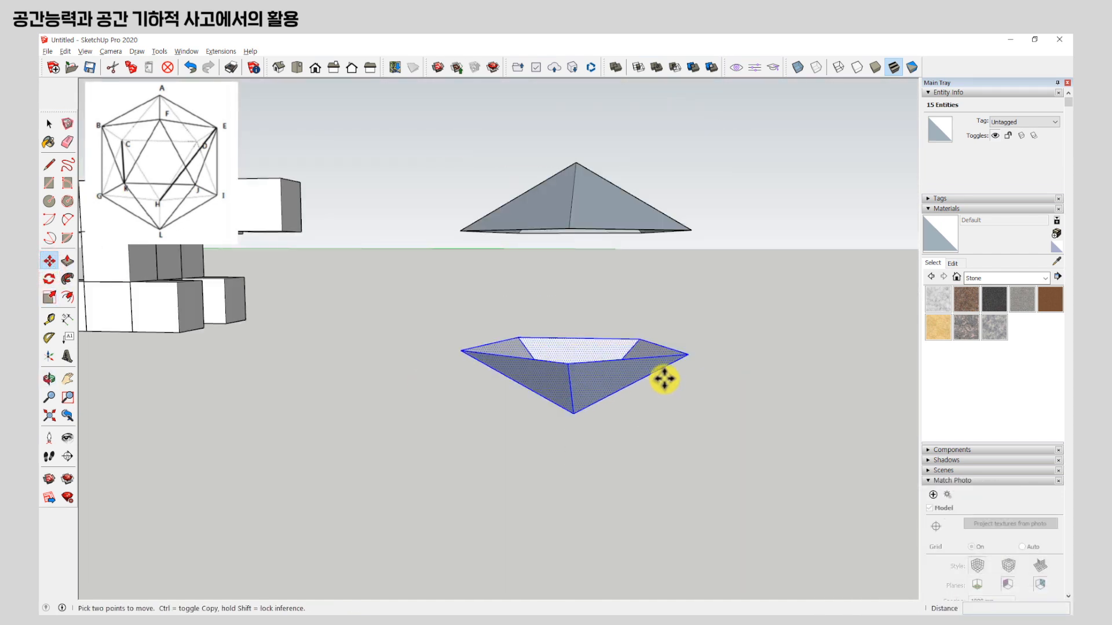
left_click(687, 356)
left_click(690, 319)
Rotate the inverted lower pyramid by 36 degrees about the vertical axis through its tip.
middle_click_drag(688, 293, 669, 355)
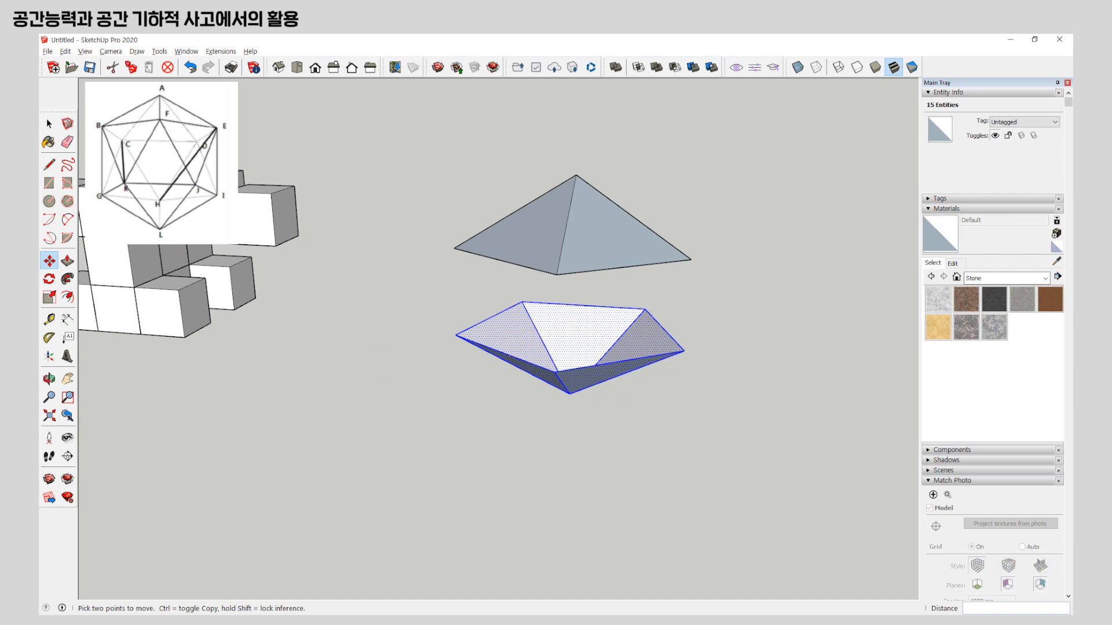
middle_click_drag(545, 362, 615, 310)
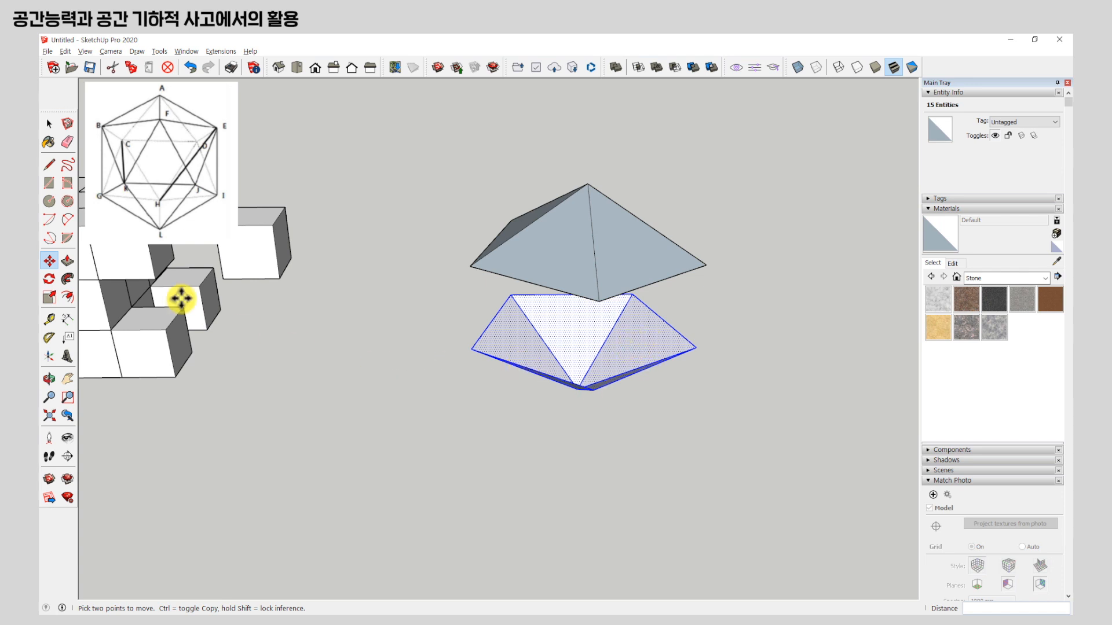
left_click(50, 280)
middle_click_drag(447, 385, 446, 440)
scroll(596, 372, "up", 2)
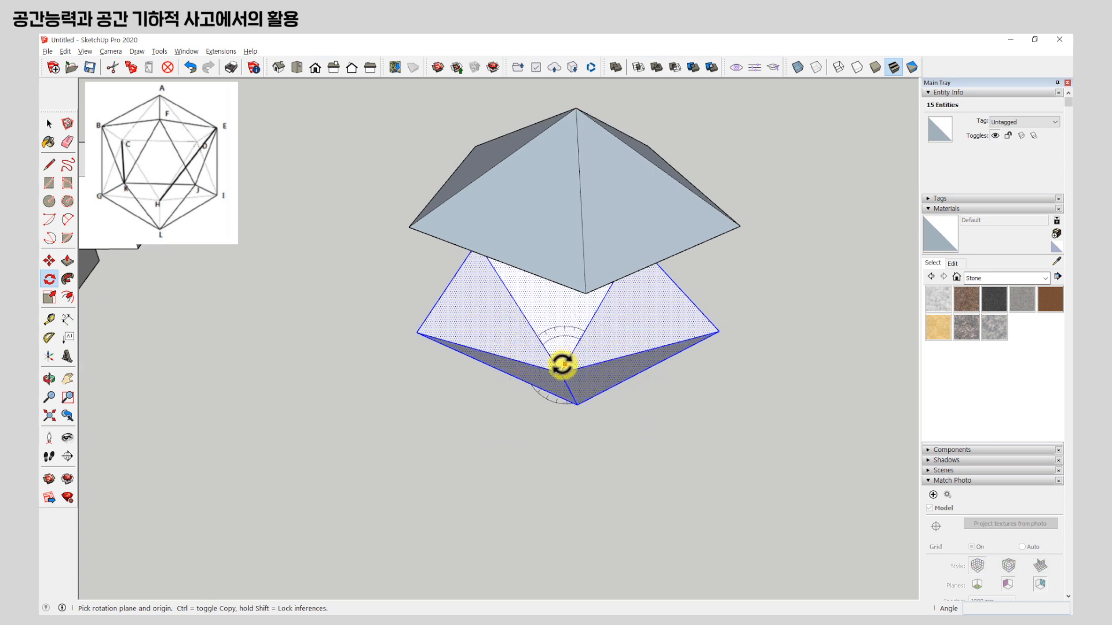
key("Escape")
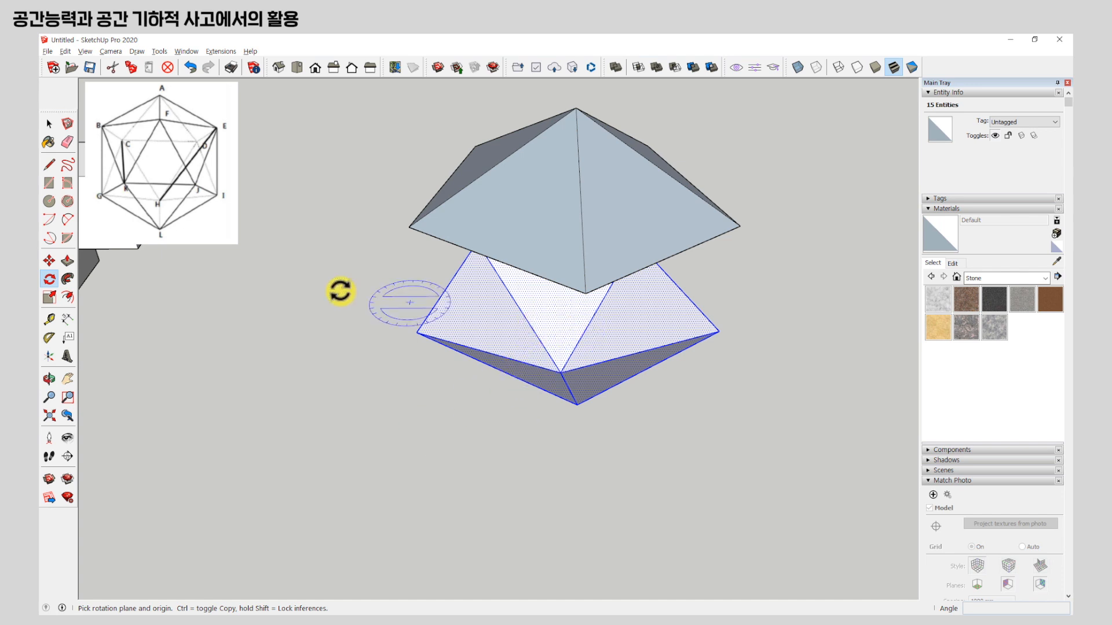
mouse_move(561, 355)
middle_mouse_down()
mouse_move(596, 405)
mouse_move(533, 290)
mouse_move(561, 293)
mouse_move(510, 513)
mouse_move(526, 513)
middle_mouse_up()
scroll(554, 388, "up", 2)
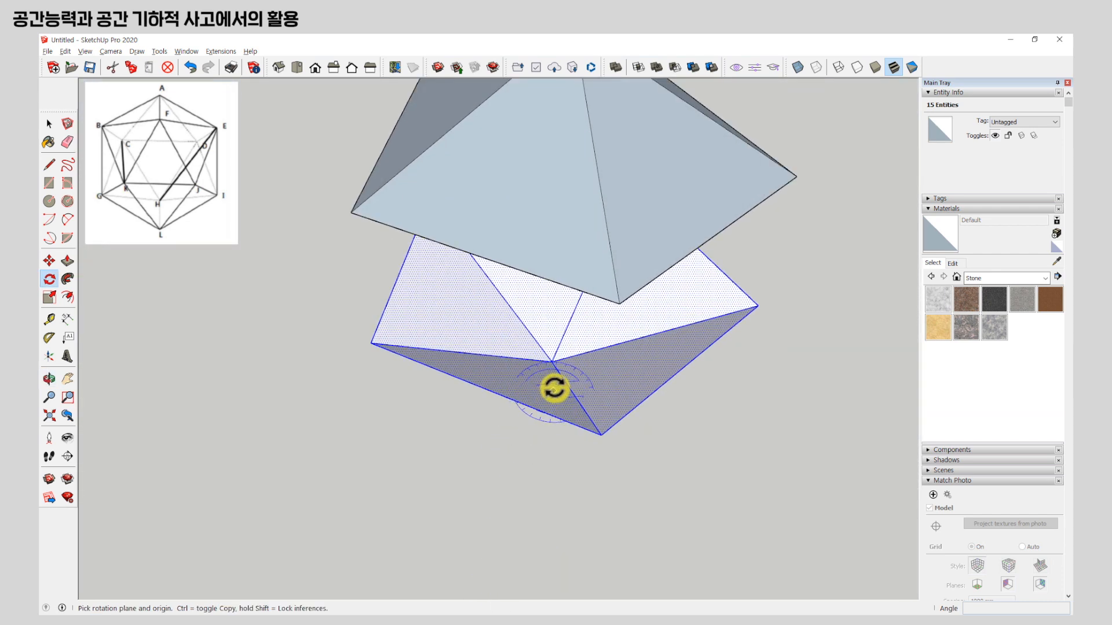
left_click(550, 359)
scroll(571, 488, "down", 1)
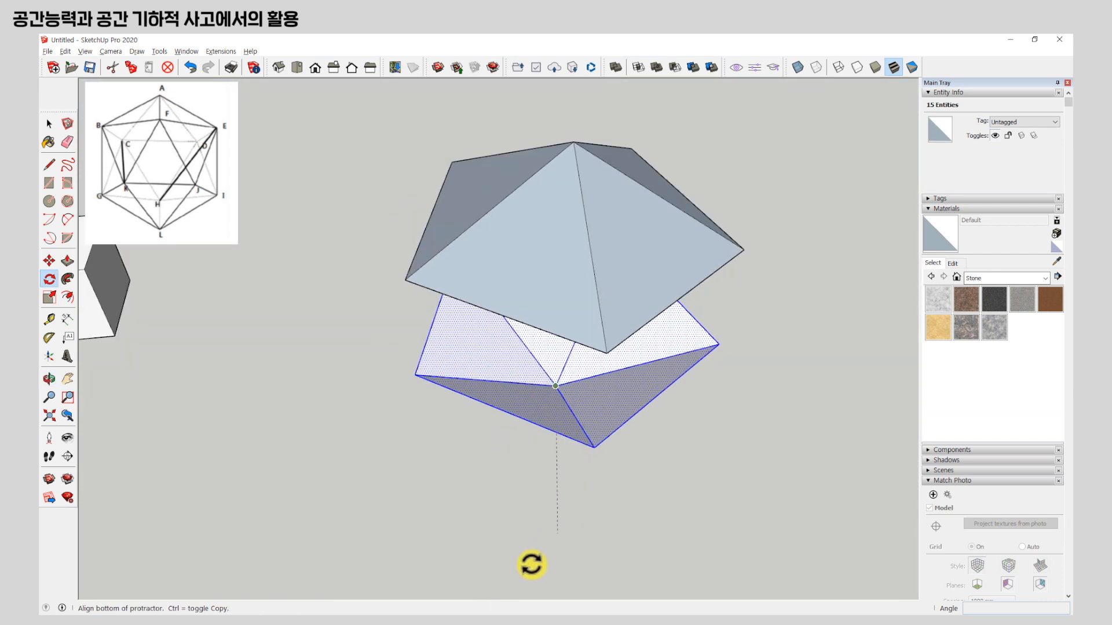
left_click(594, 448)
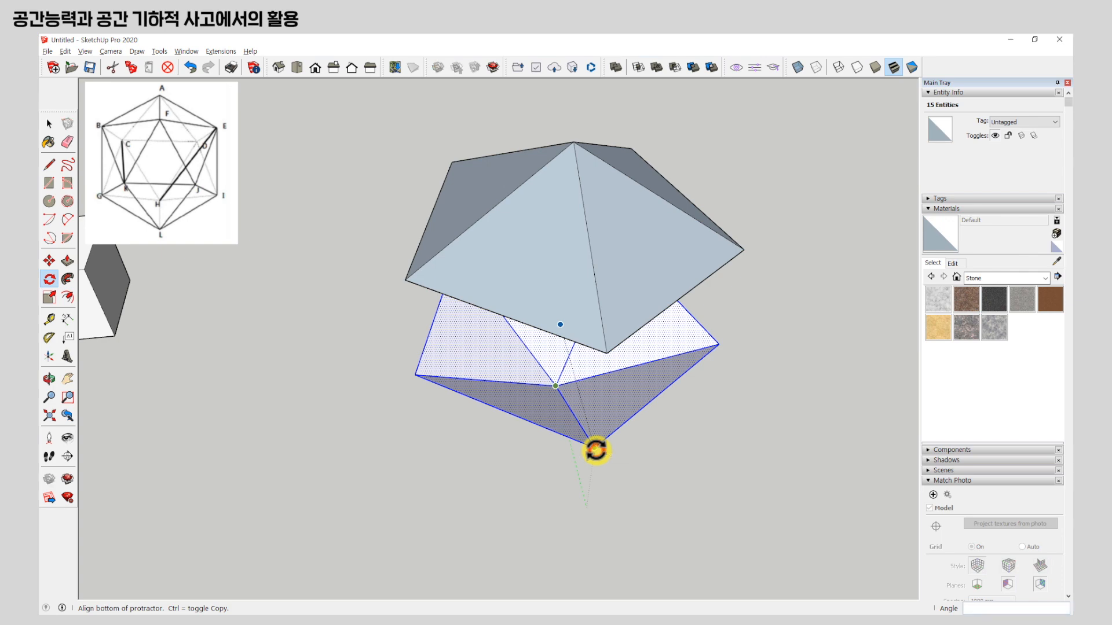
left_click(500, 314)
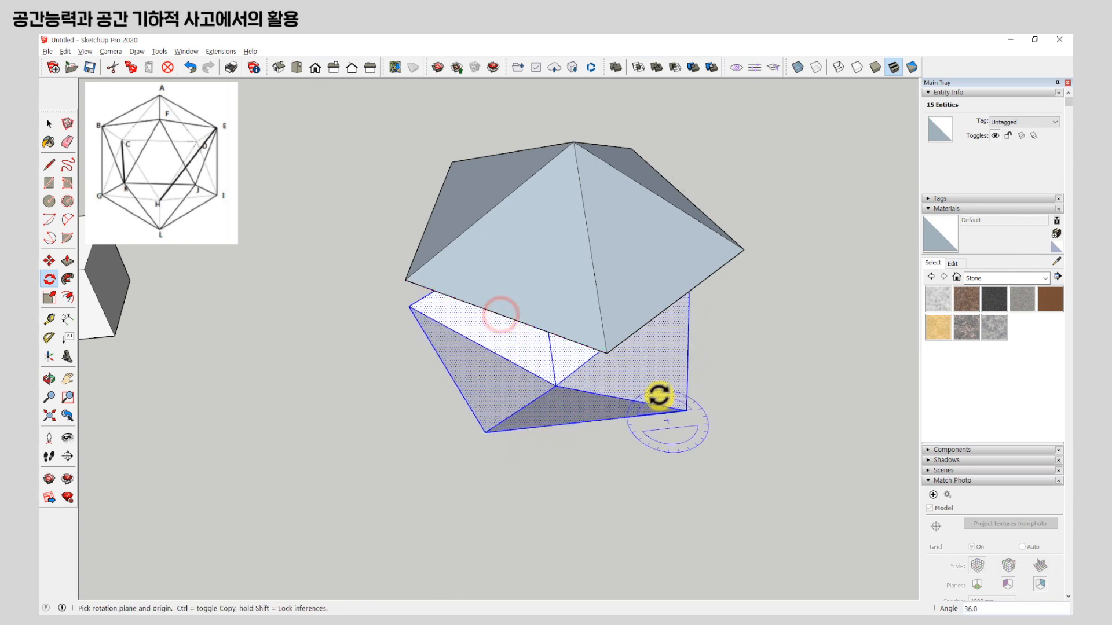
Check the two pentagons' offset from directly above with X-ray faces on, undoing and redoing the rotation to compare.
key("F2")
scroll(323, 317, "down", 1)
scroll(323, 316, "down", 1)
scroll(571, 363, "up", 2)
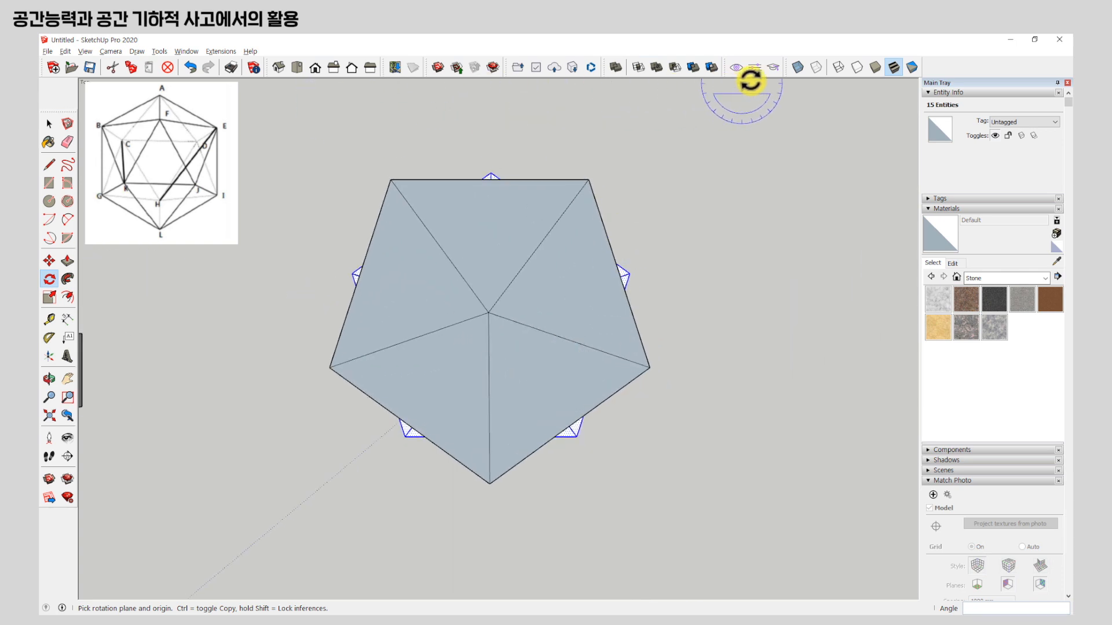
left_click(798, 67)
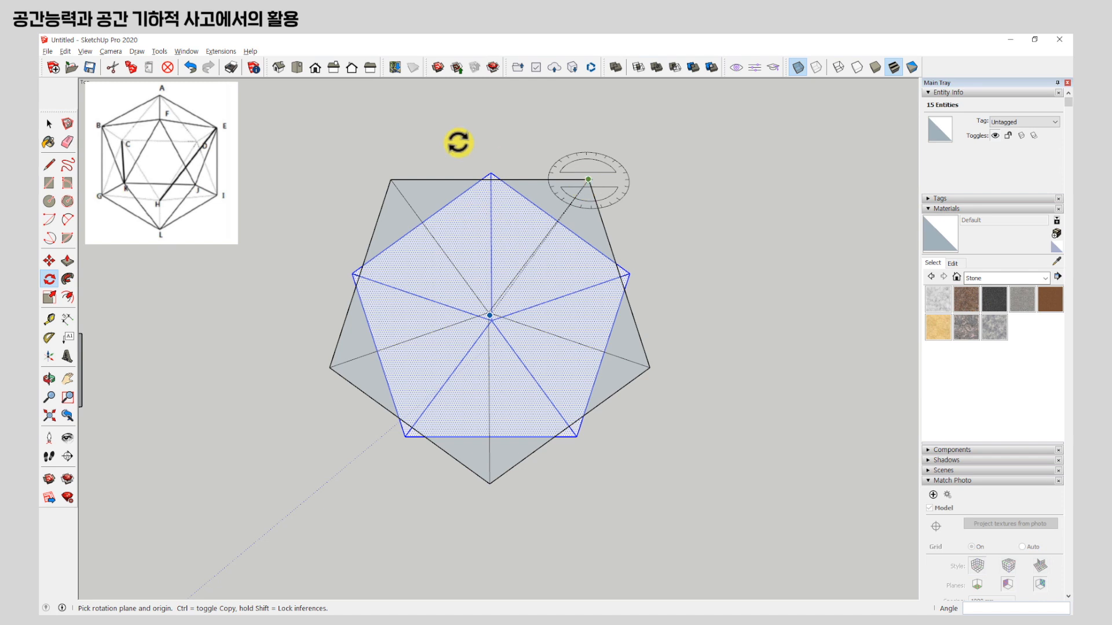
left_click(191, 68)
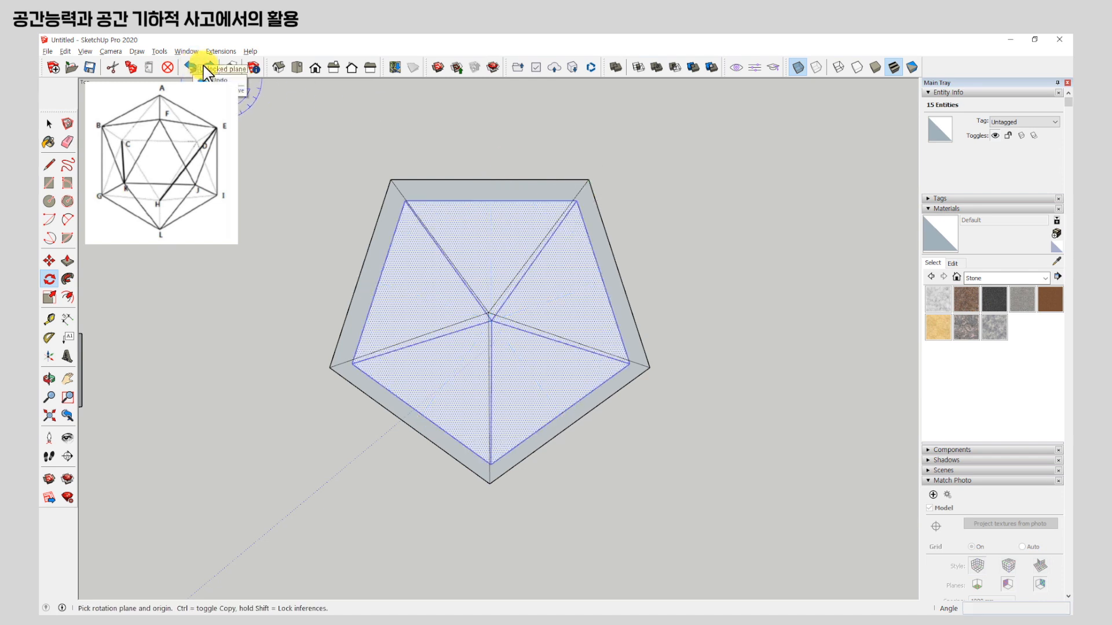
left_click(211, 68)
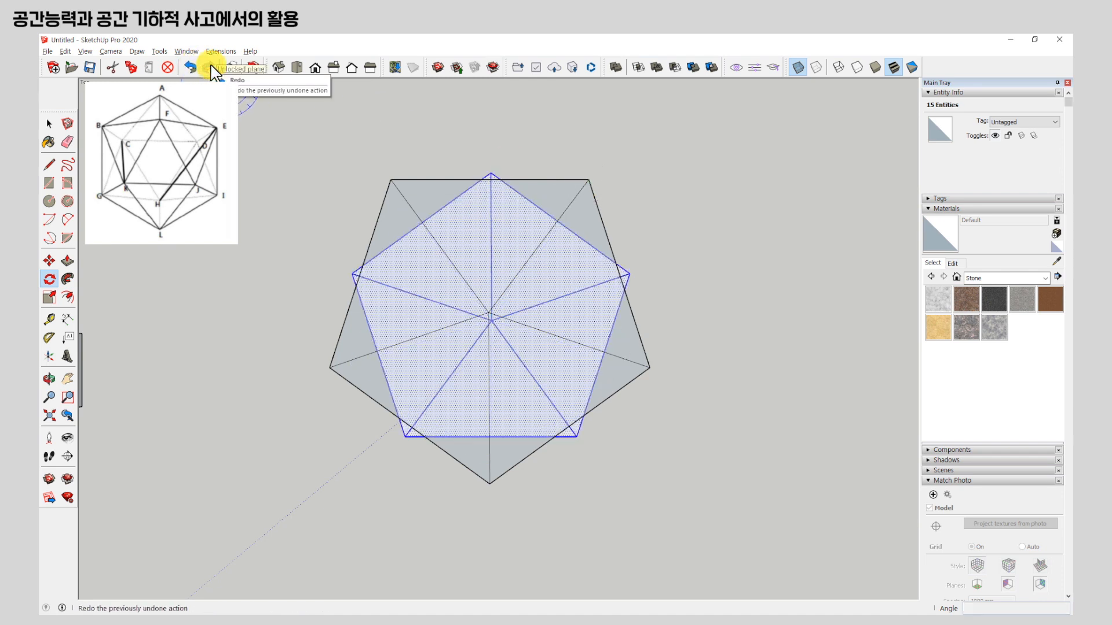
Turn off X-ray and draw lines from two neighbouring upper base corners to the lower corner between them.
middle_click_drag(529, 325, 580, 370)
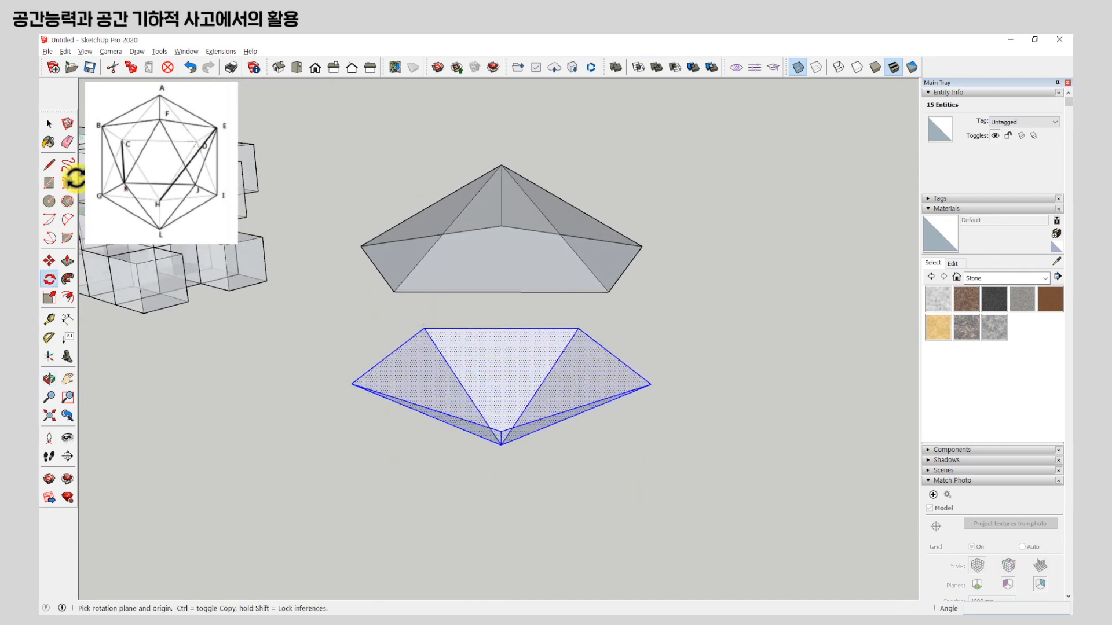
left_click(49, 164)
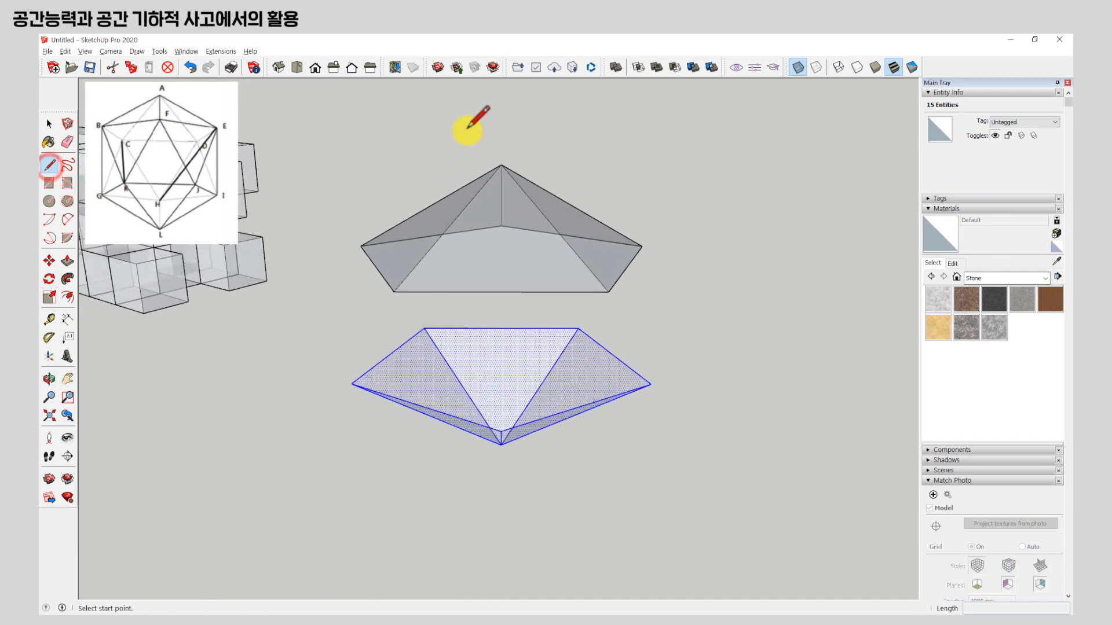
left_click(796, 67)
scroll(359, 342, "up", 2)
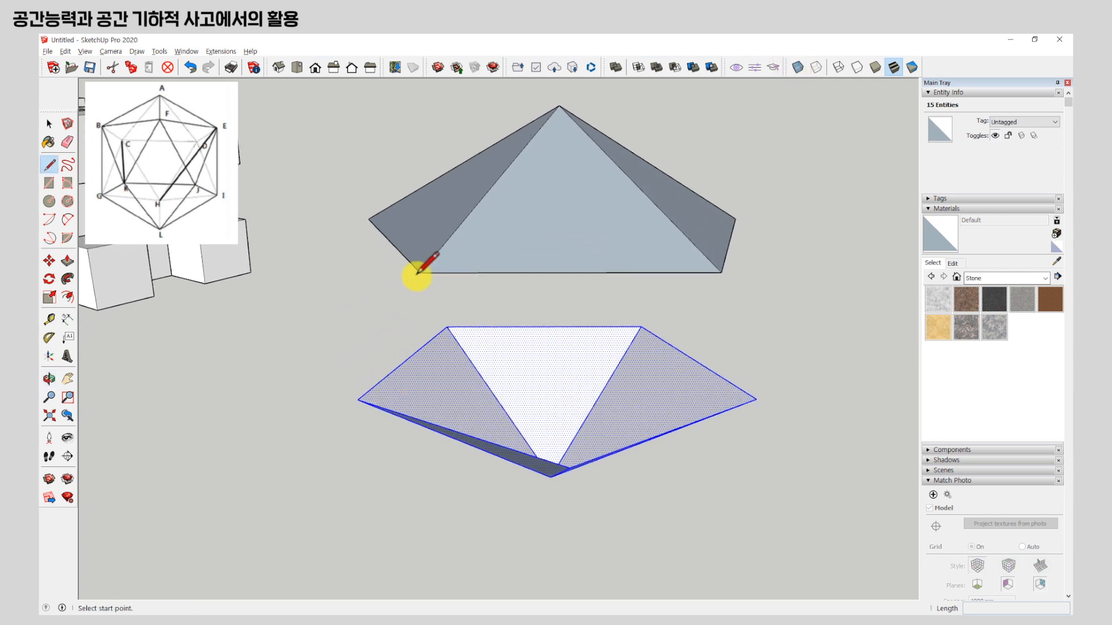
left_click(420, 273)
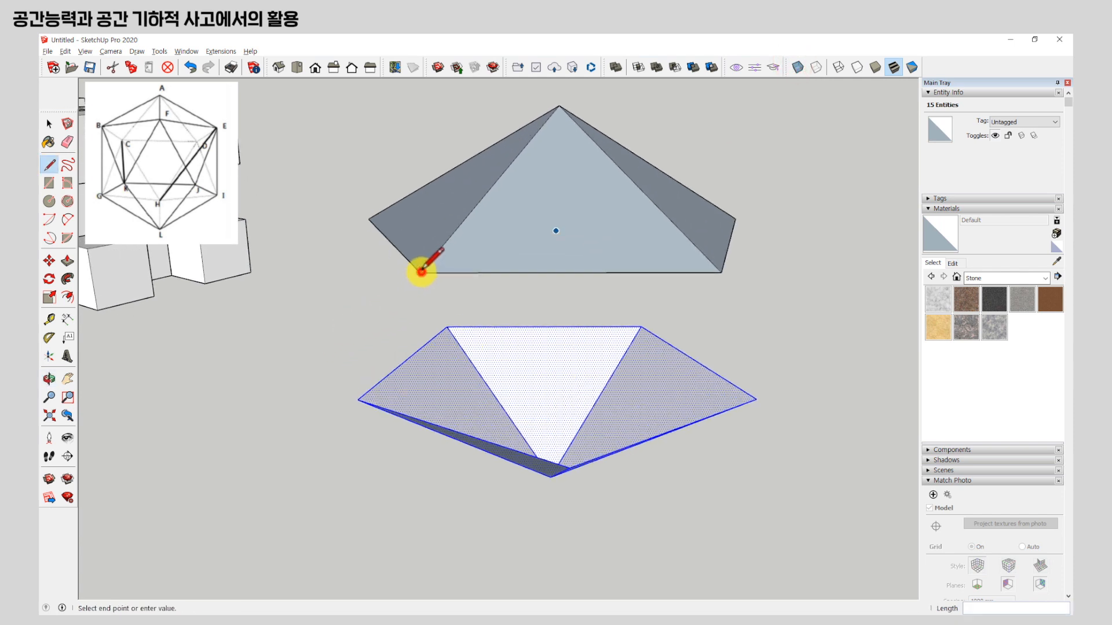
left_click(569, 467)
left_click(721, 272)
Continue the zigzag of lines between the upper and lower base corners around the adjacent side of the gap.
middle_click_drag(721, 273, 517, 276)
left_click(453, 274)
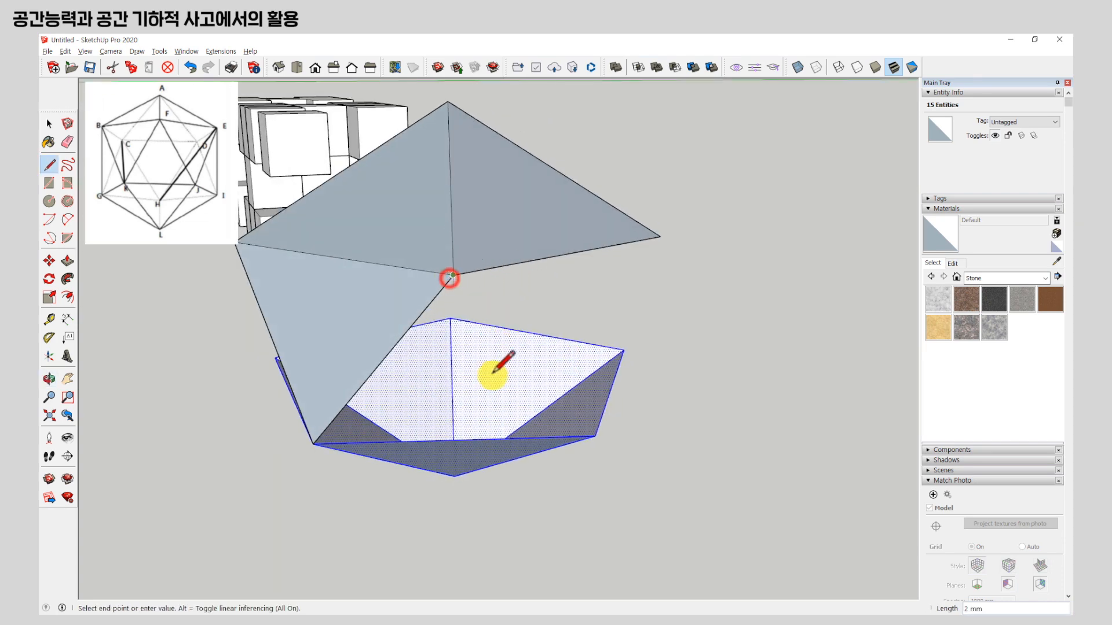
left_click(595, 437)
left_click(594, 437)
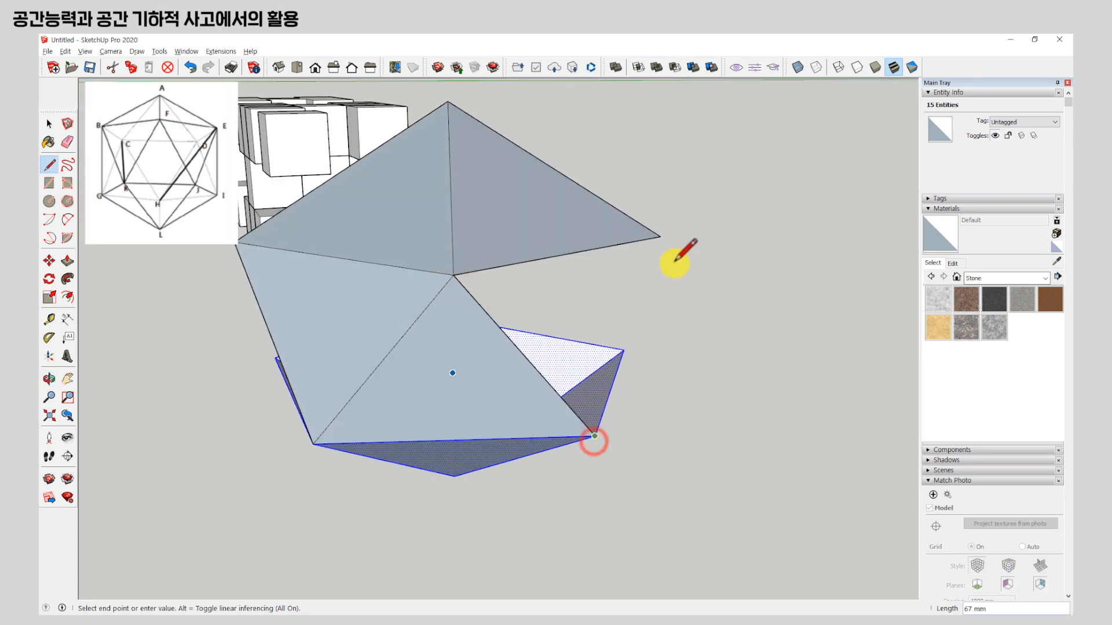
left_click(659, 237)
Join the following upper and lower corners with three connected lines to fill more triangular side faces.
middle_click_drag(658, 237, 251, 227)
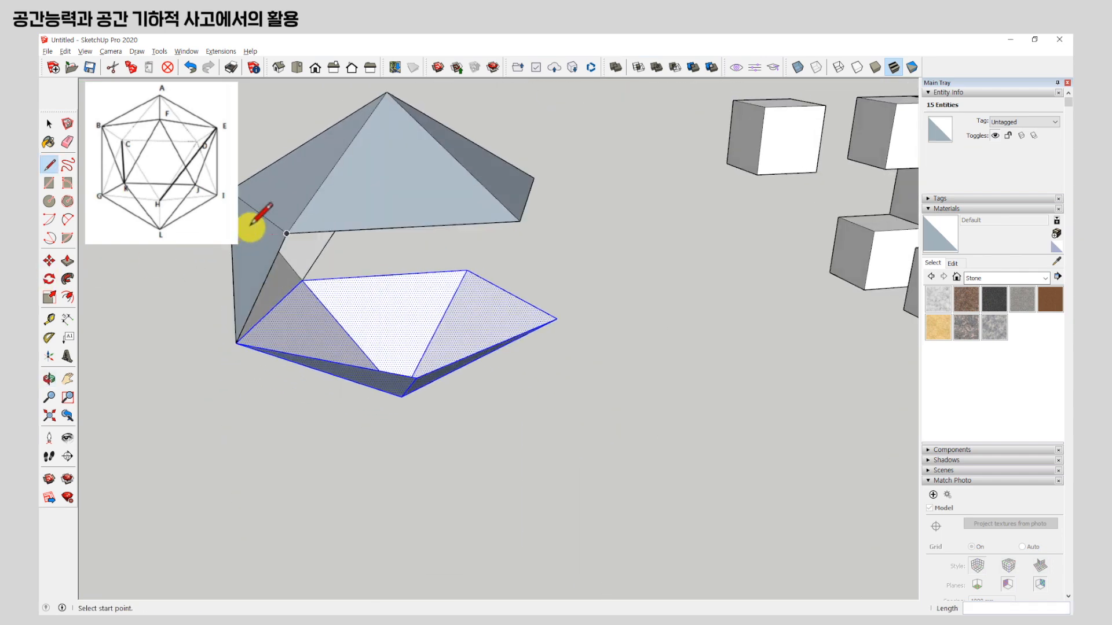
left_click(286, 234)
left_click(415, 378)
left_click(415, 378)
left_click(519, 220)
left_click(519, 221)
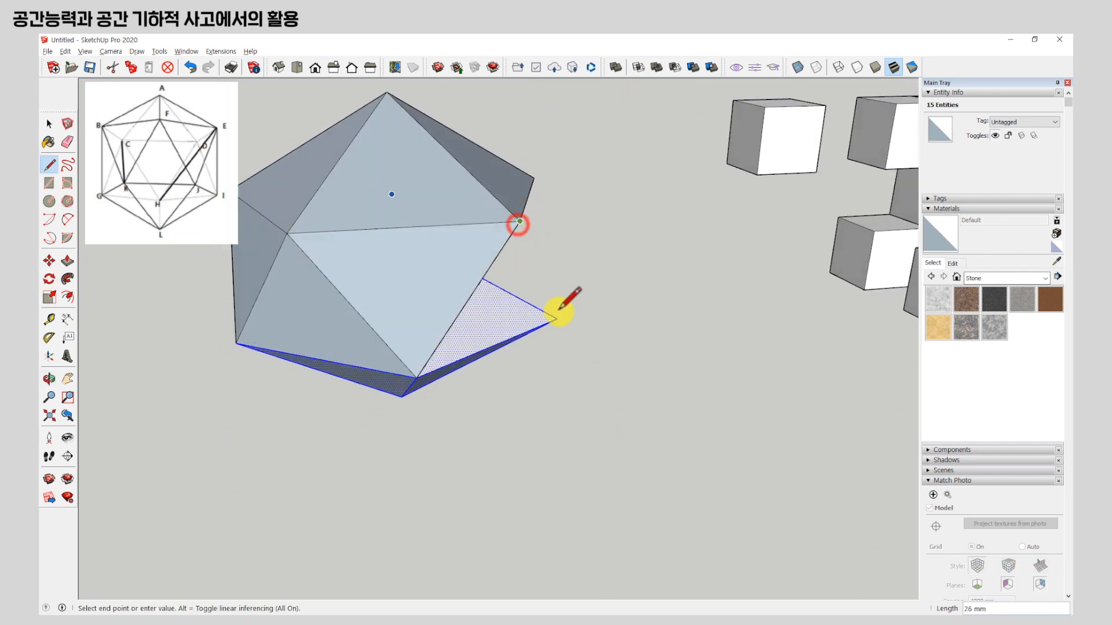
left_click(557, 317)
Draw the last connecting lines between the two pyramids' corners, closing the remaining side faces of the icosahedron.
middle_click_drag(496, 278, 613, 202)
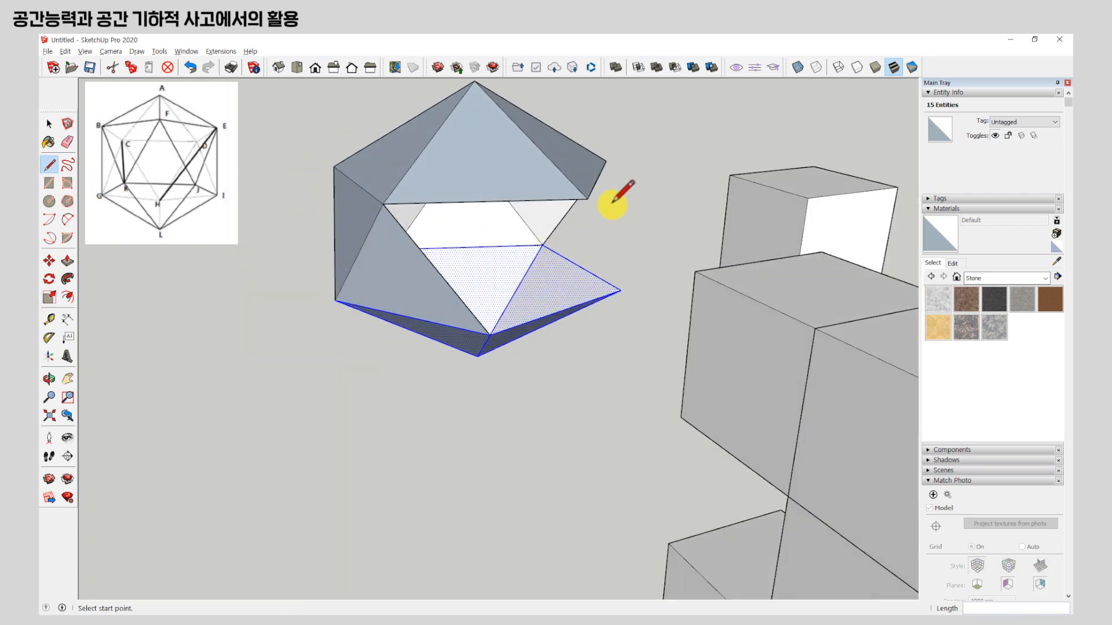
left_click(587, 198)
left_click(489, 331)
mouse_move(486, 325)
middle_mouse_down()
mouse_move(571, 273)
mouse_move(241, 296)
middle_mouse_up()
left_click(580, 264)
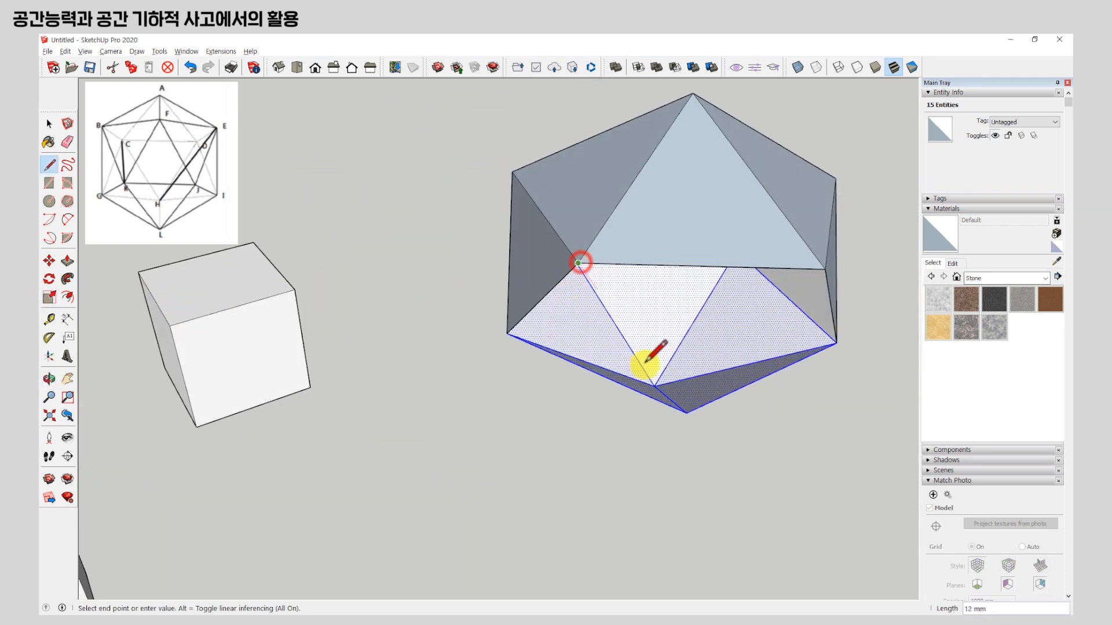
left_click(684, 413)
left_click(687, 412)
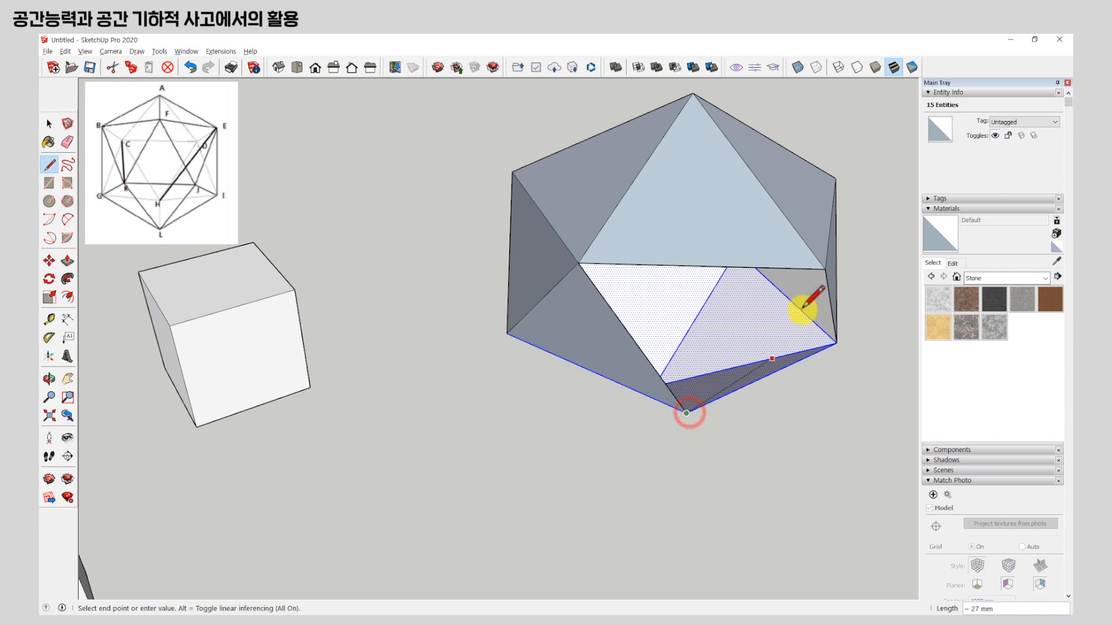
left_click(826, 268)
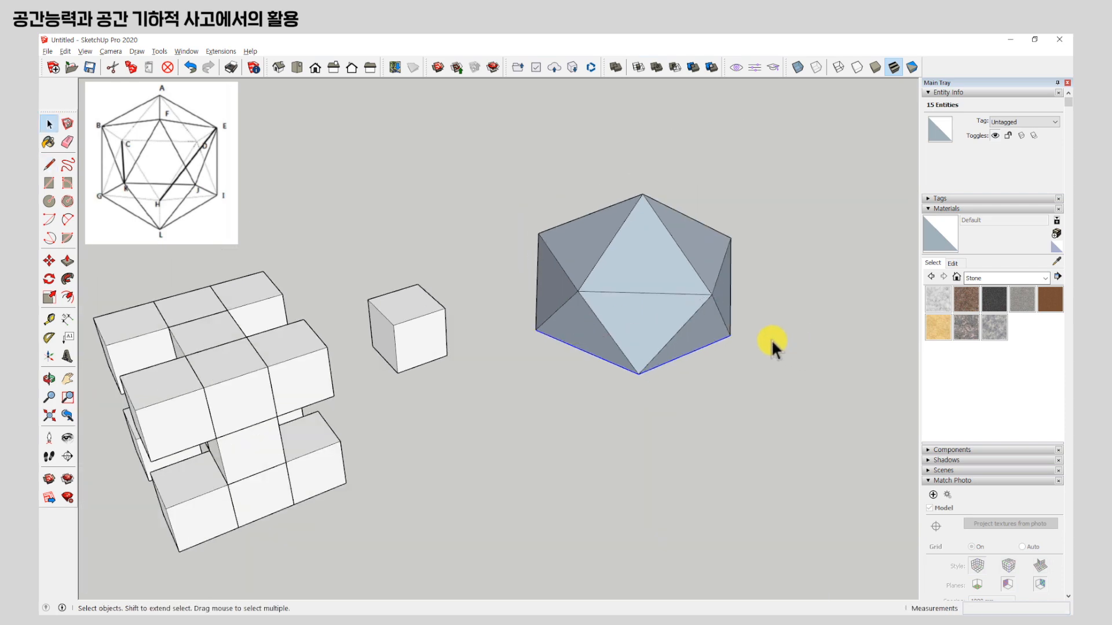
middle_click_drag(771, 340, 525, 331)
scroll(717, 290, "up", 2)
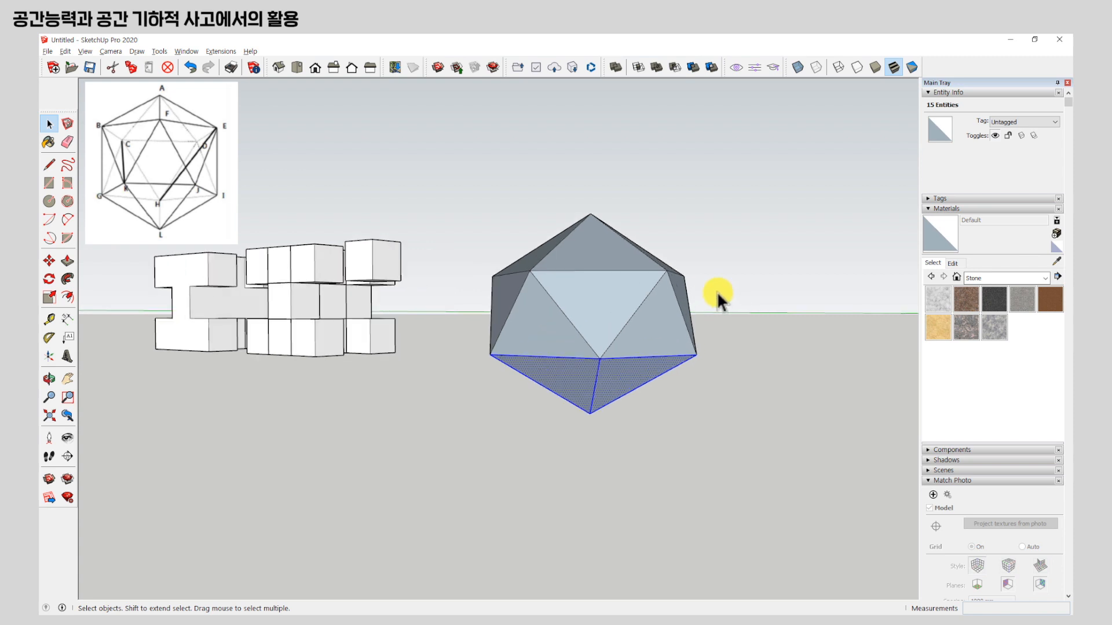
Display the back edges as dashed lines and select the whole connected icosahedron.
left_click(813, 66)
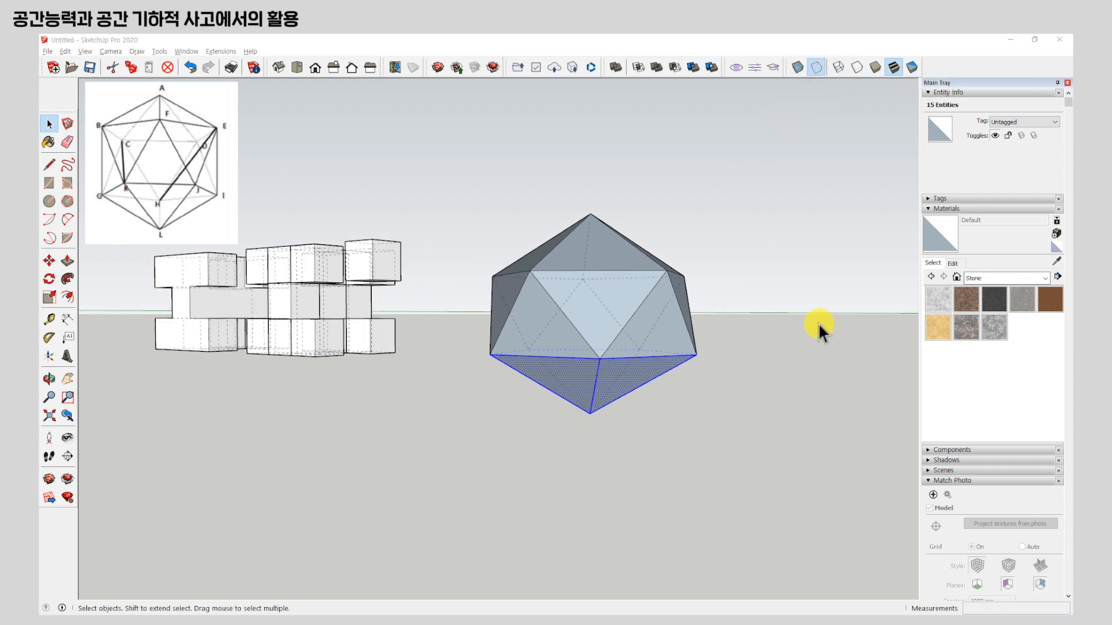
middle_click_drag(588, 335, 466, 347)
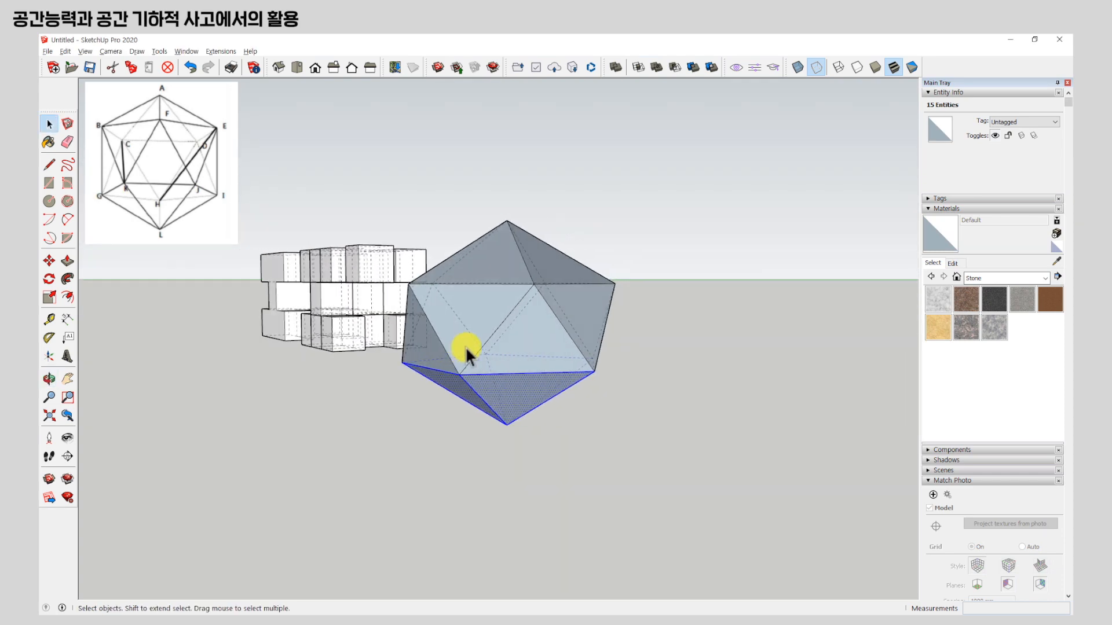
triple_click(466, 349)
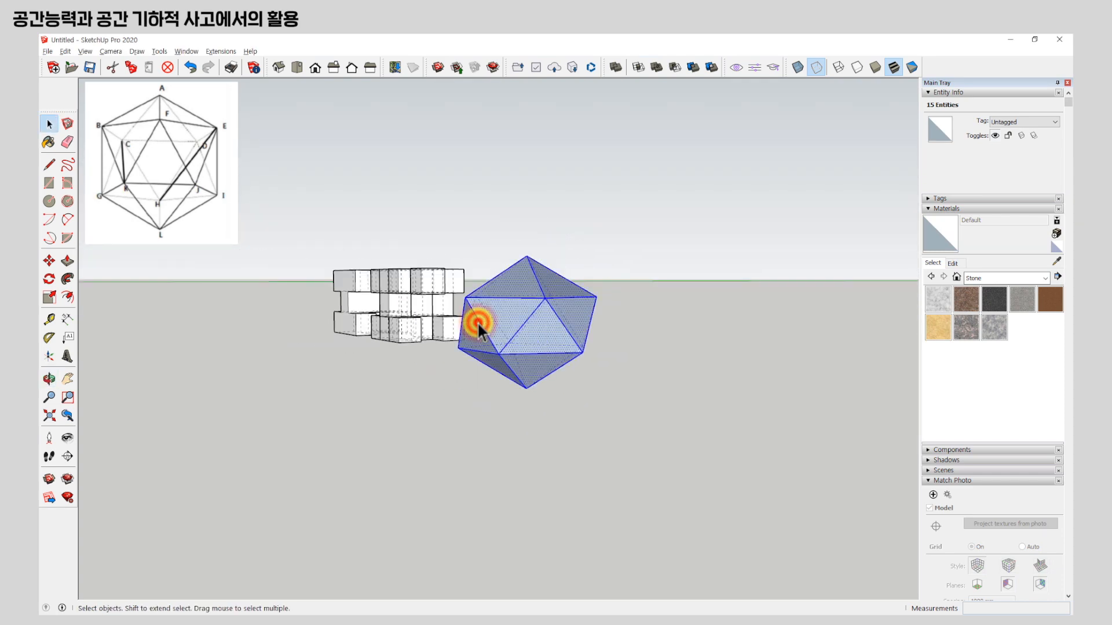
Select the icosahedron's faces one by one from all sides, adding each to the selection to count them.
middle_click_drag(466, 350, 703, 453)
scroll(615, 383, "up", 4)
left_click(619, 348)
middle_click_drag(643, 397, 607, 365)
left_click(596, 346, "ctrl")
left_click(687, 308, "ctrl")
middle_click_drag(702, 318, 356, 369)
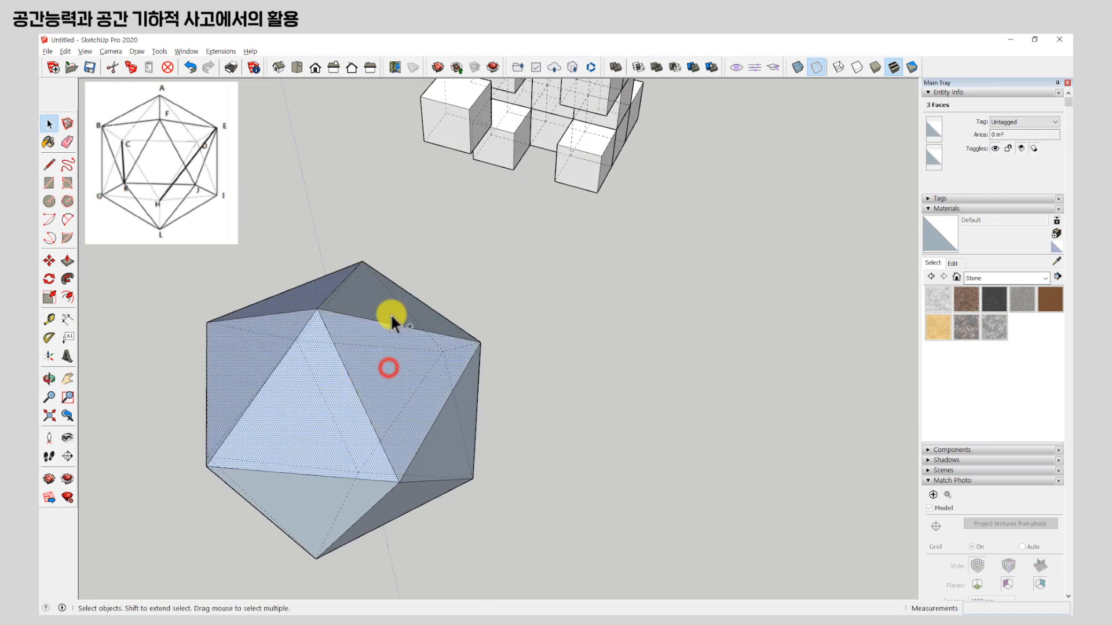
left_click(373, 293, "ctrl")
middle_click_drag(373, 293, 422, 362)
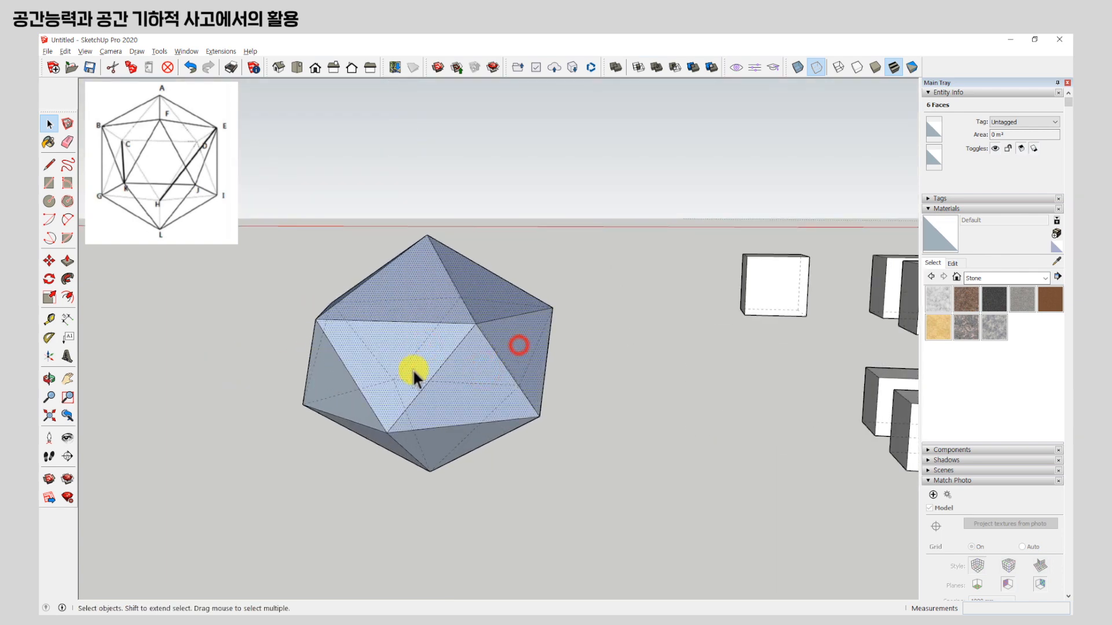
left_click(321, 378, "ctrl")
middle_click_drag(321, 378, 462, 401)
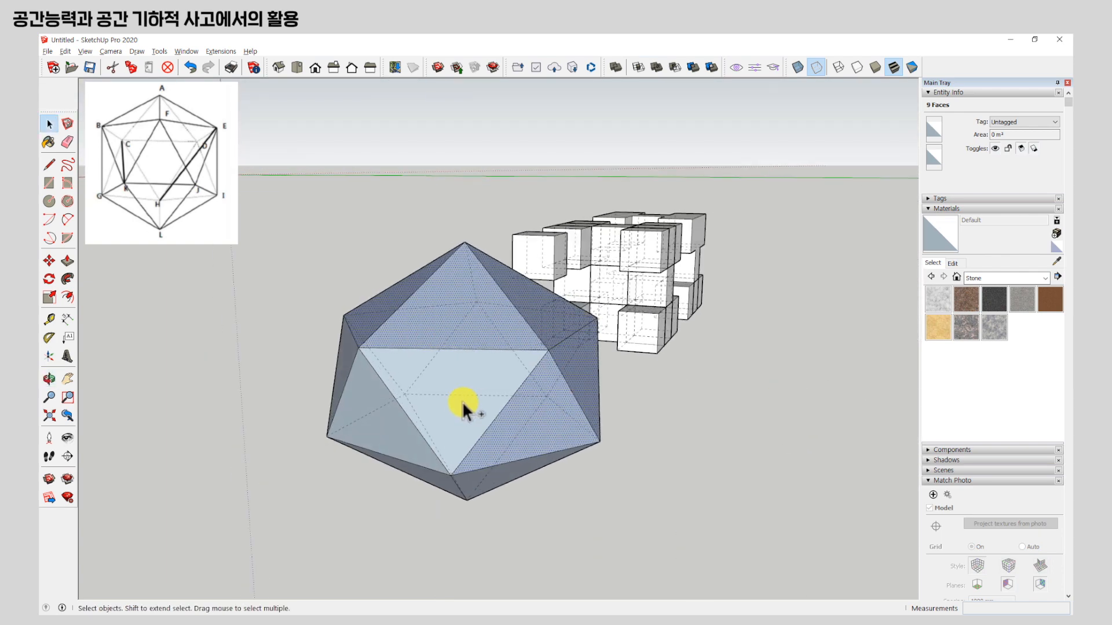
left_click(346, 362, "ctrl")
middle_click_drag(346, 362, 730, 392)
left_click(664, 319, "ctrl")
middle_click_drag(664, 319, 614, 131)
left_click(645, 290, "ctrl")
left_click(735, 379, "ctrl")
middle_click_drag(735, 380, 445, 230)
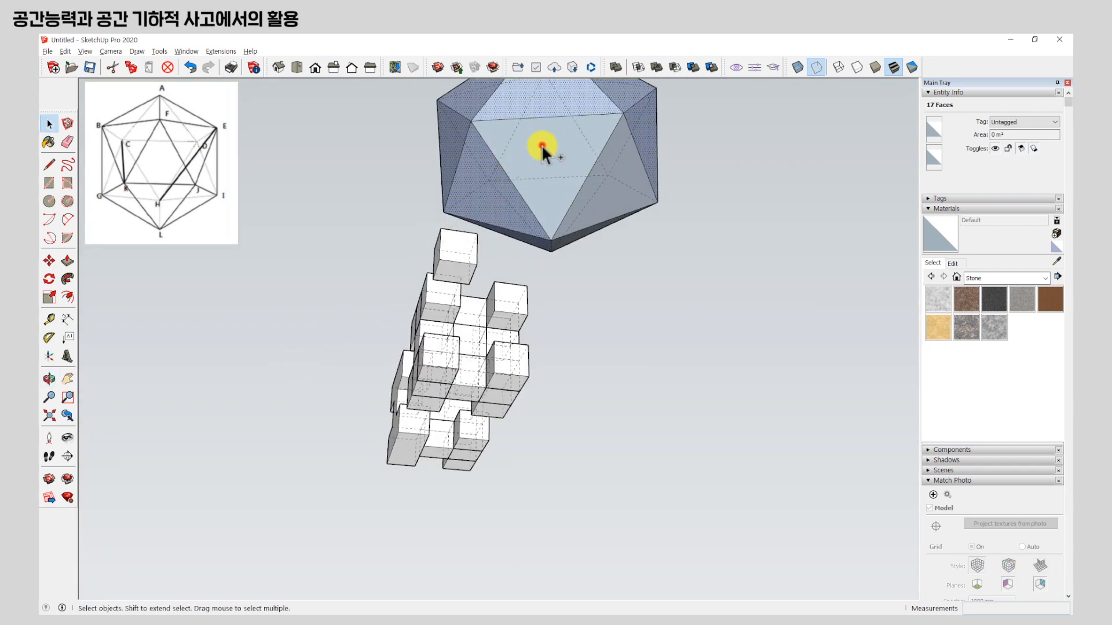
left_click(623, 197, "ctrl")
middle_click_drag(623, 197, 165, 409)
left_click(233, 357, "ctrl")
scroll(307, 399, "up", 4)
middle_click_drag(441, 400, 747, 394)
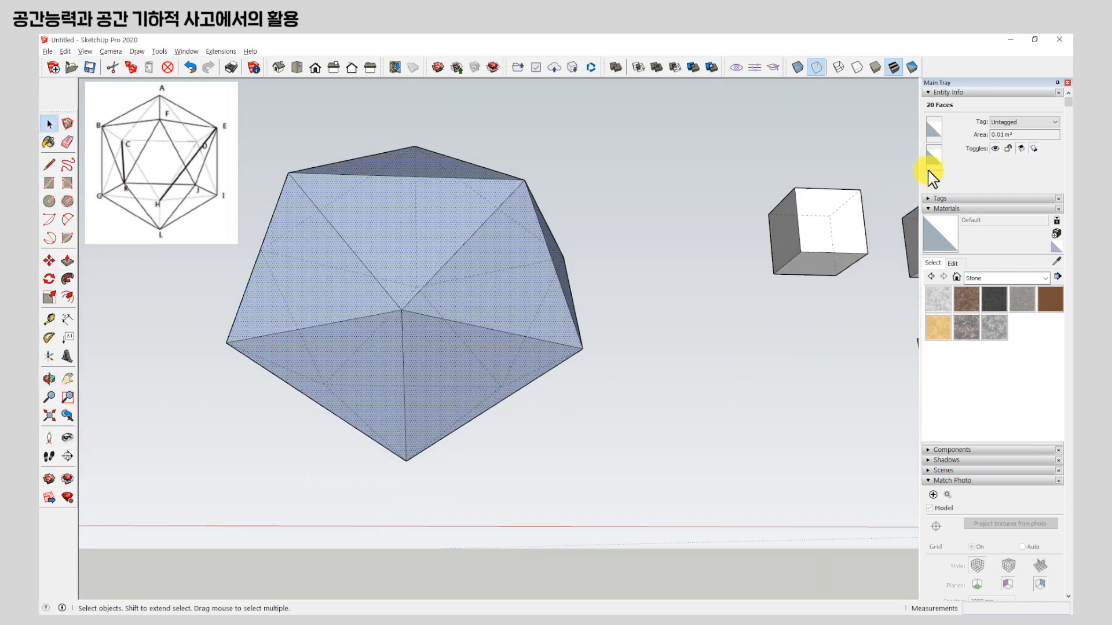
Clear the face selection and examine the icosahedron with its dashed back edges from several angles against the reference picture.
scroll(607, 289, "down", 3)
middle_click_drag(504, 318, 594, 443)
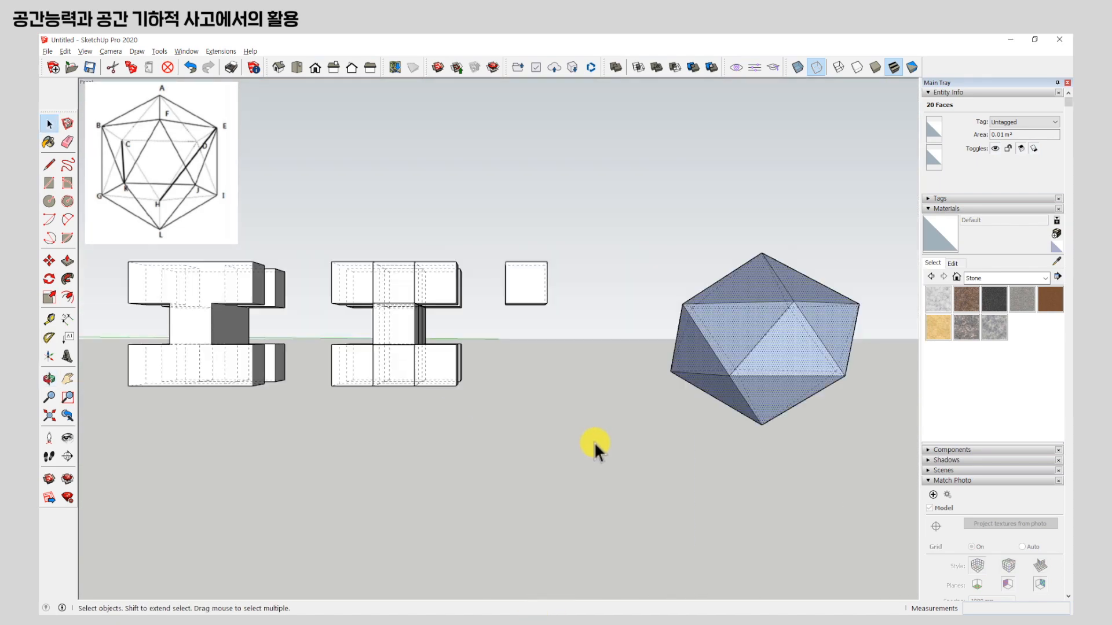
scroll(904, 343, "up", 2)
middle_click_drag(587, 328, 533, 335)
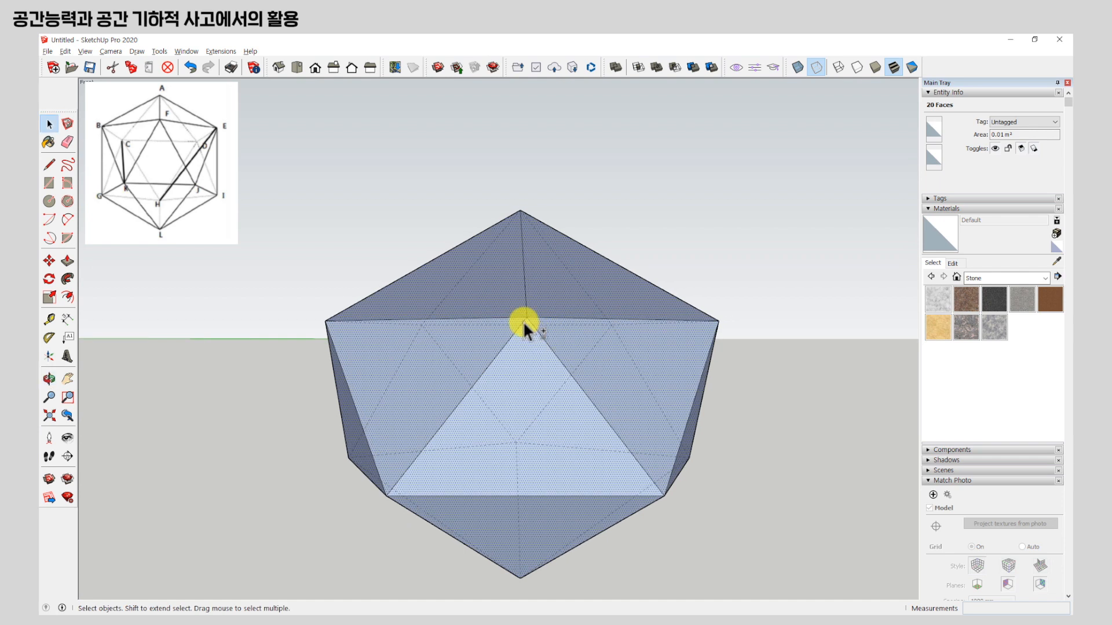
left_click(628, 188)
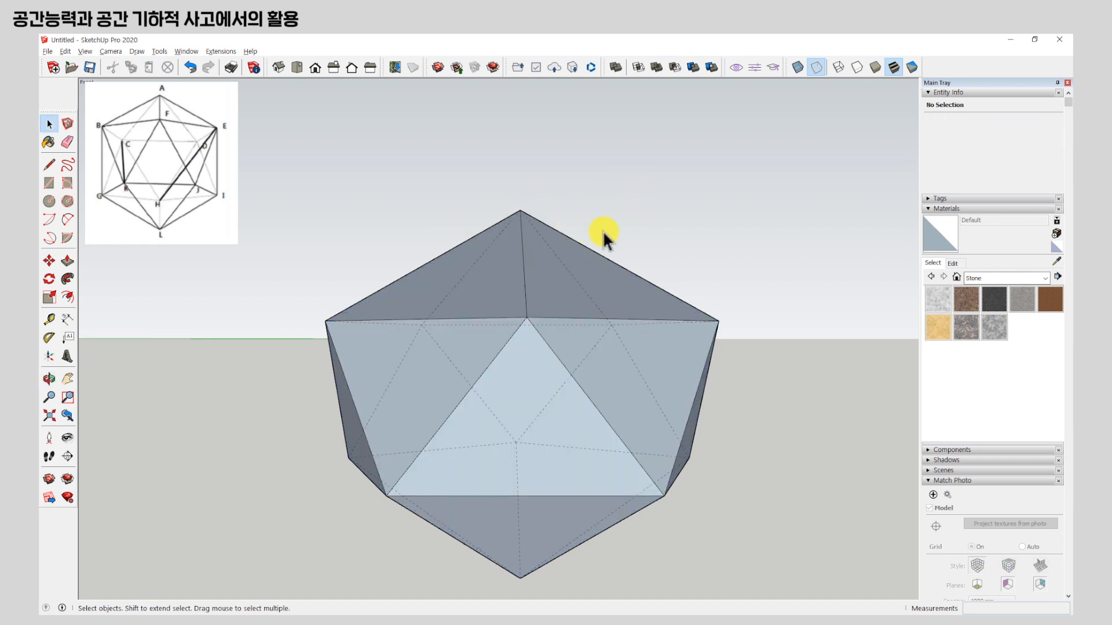
middle_click_drag(463, 242, 453, 198, "shift")
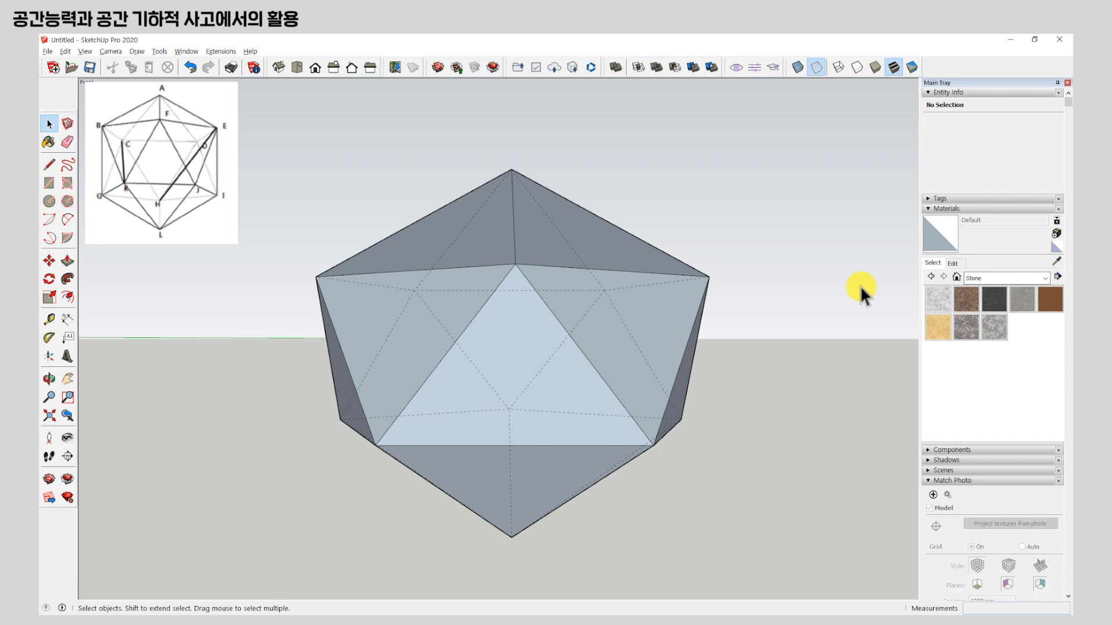
scroll(471, 186, "down", 3)
mouse_move(508, 230)
middle_mouse_down()
mouse_move(526, 330)
mouse_move(284, 413)
middle_mouse_up()
scroll(530, 355, "up", 2)
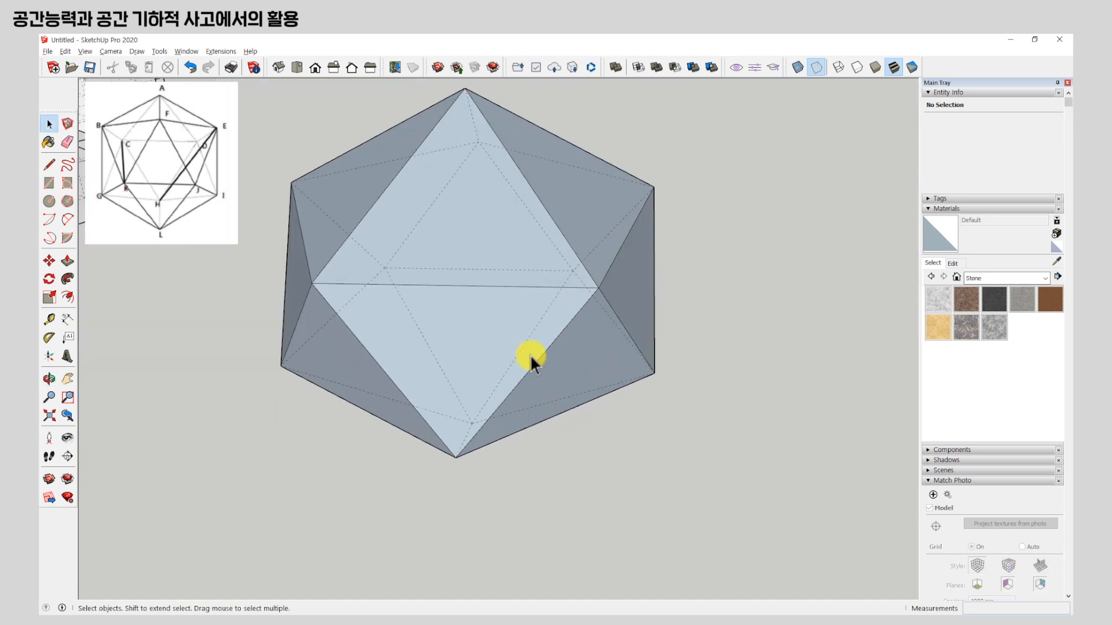